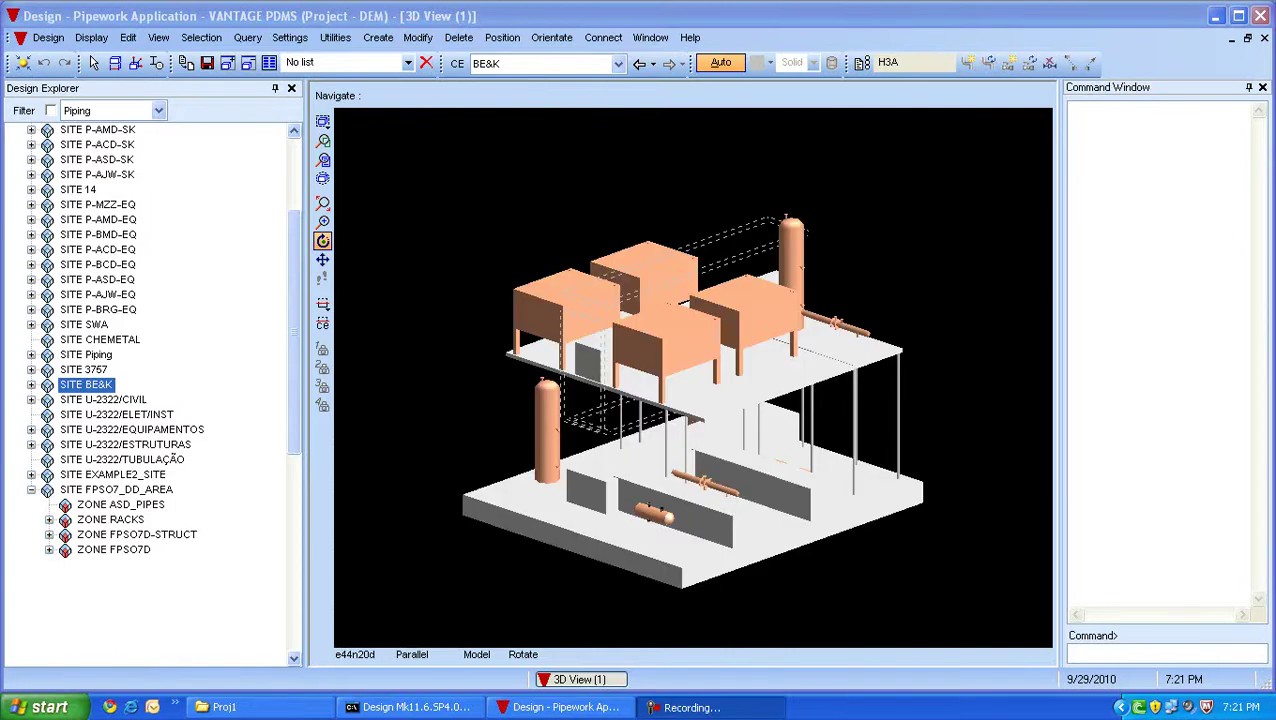
Launch ASD PipeRouter by running the command CALLUR ASDROUTER and start its session.
click(1072, 653)
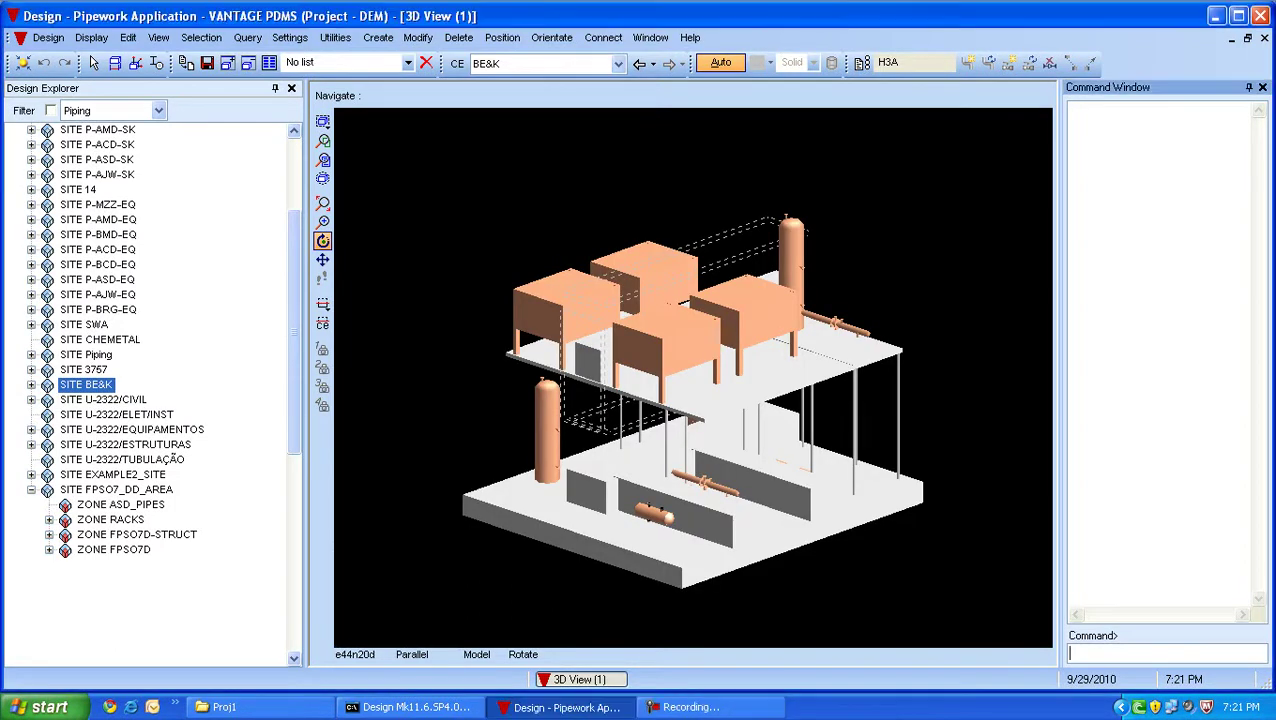
text(CALLUR ASDROUTER)
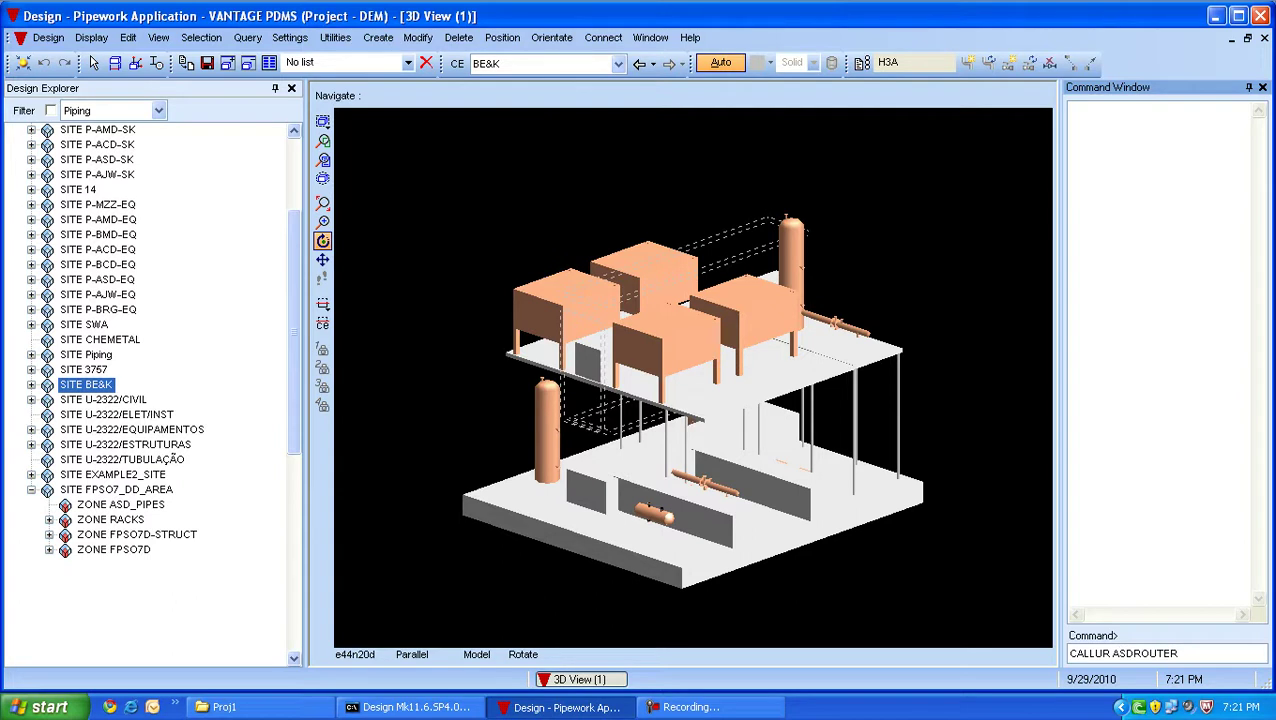
key(Return)
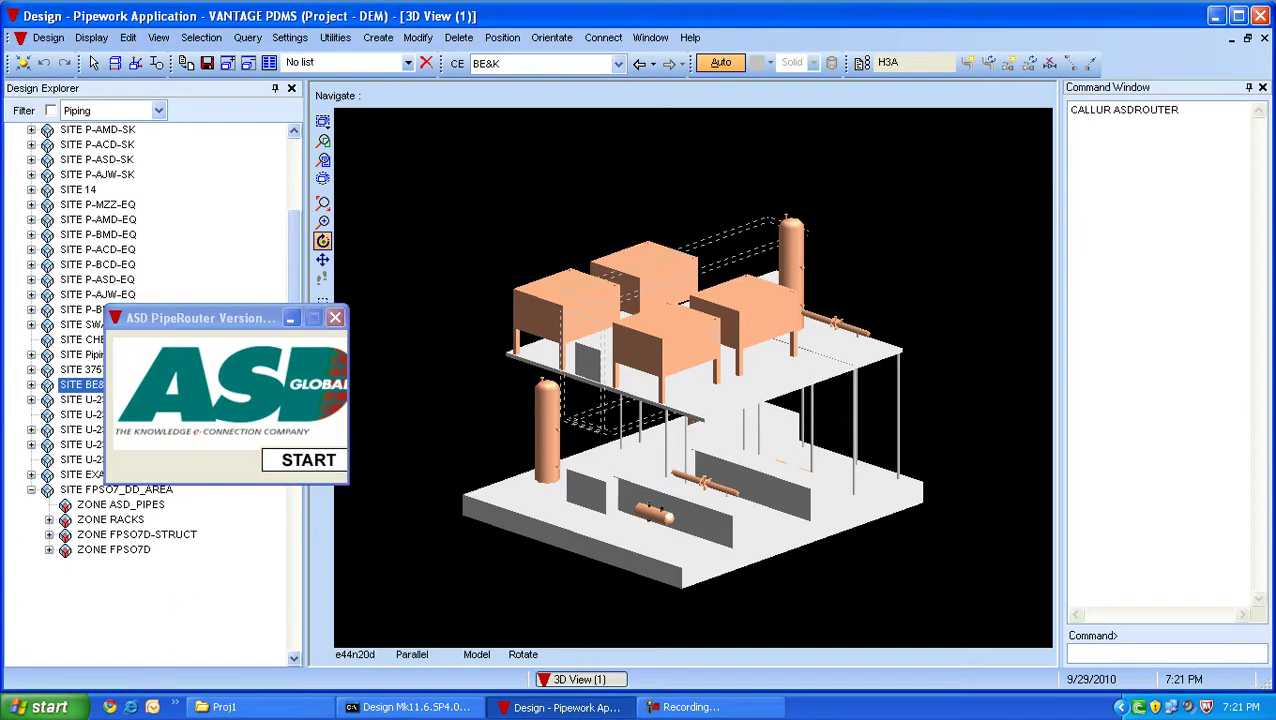
click(305, 459)
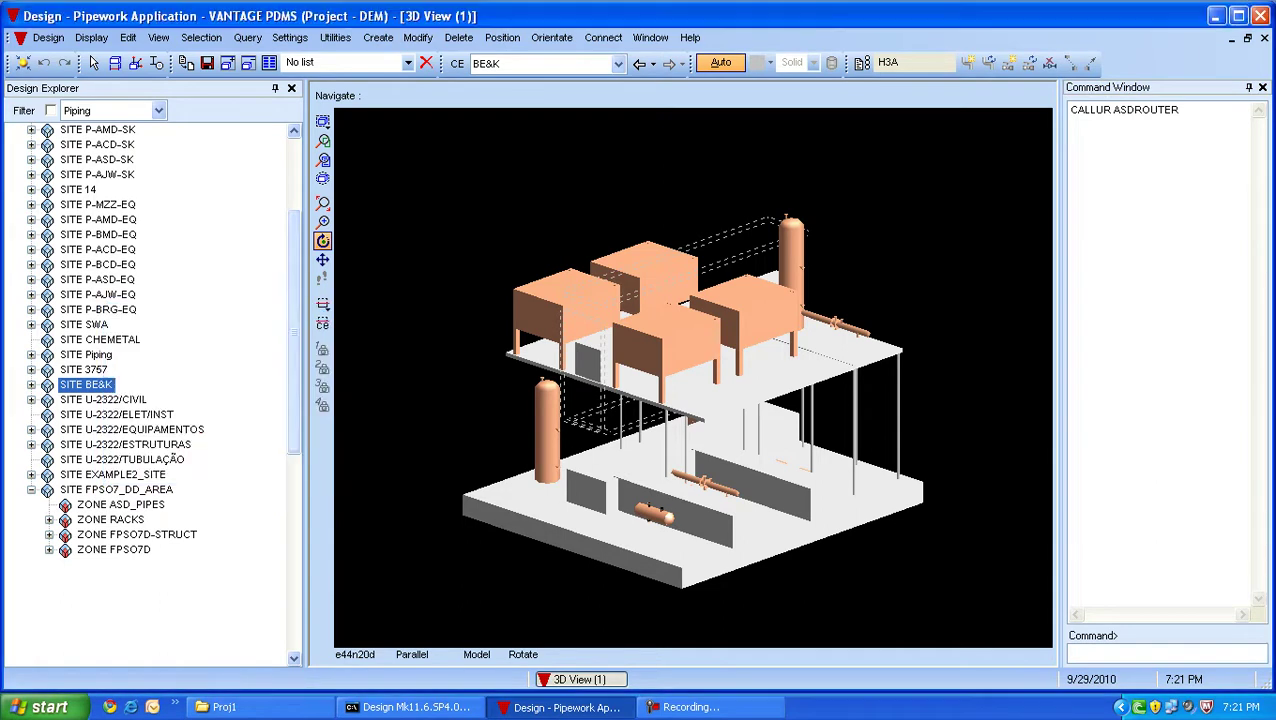
Define the PipeRouter project as plant proj, building 1.
click(348, 168)
click(368, 187)
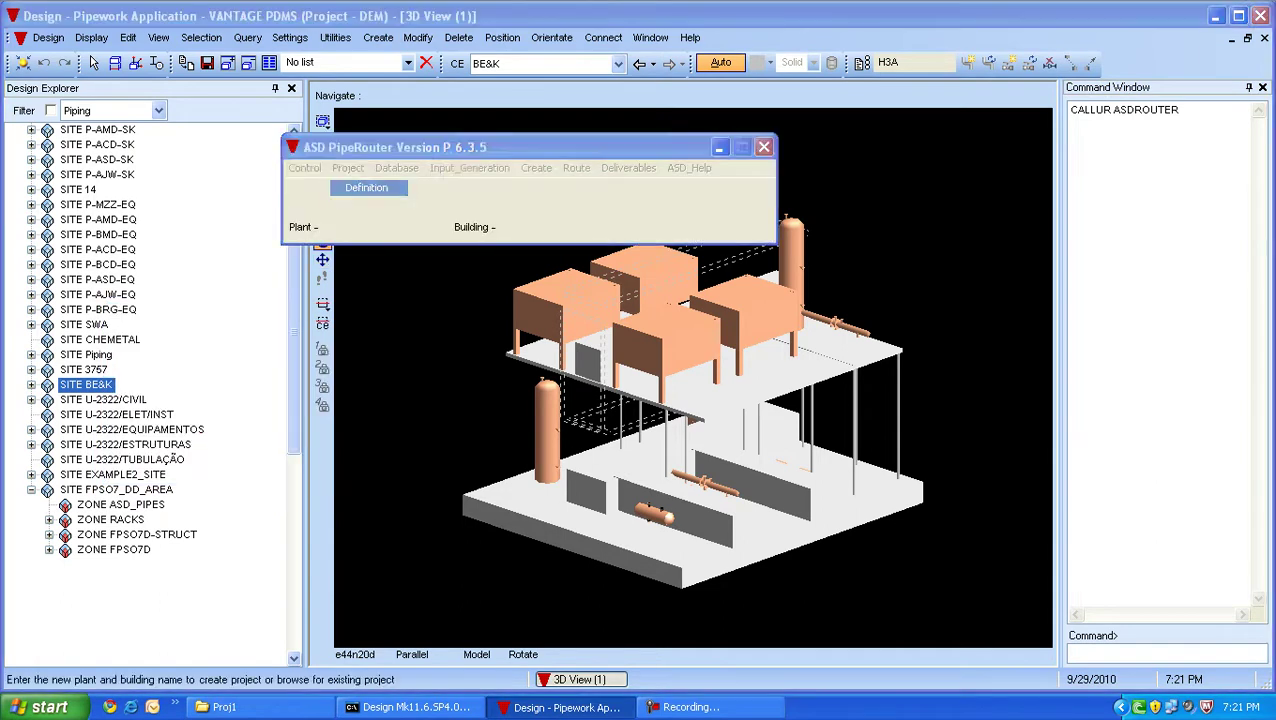
key(Return)
Add SITE P-BRG-EQ to the obstructions exclusion list.
key(alt+d)
key(Down)
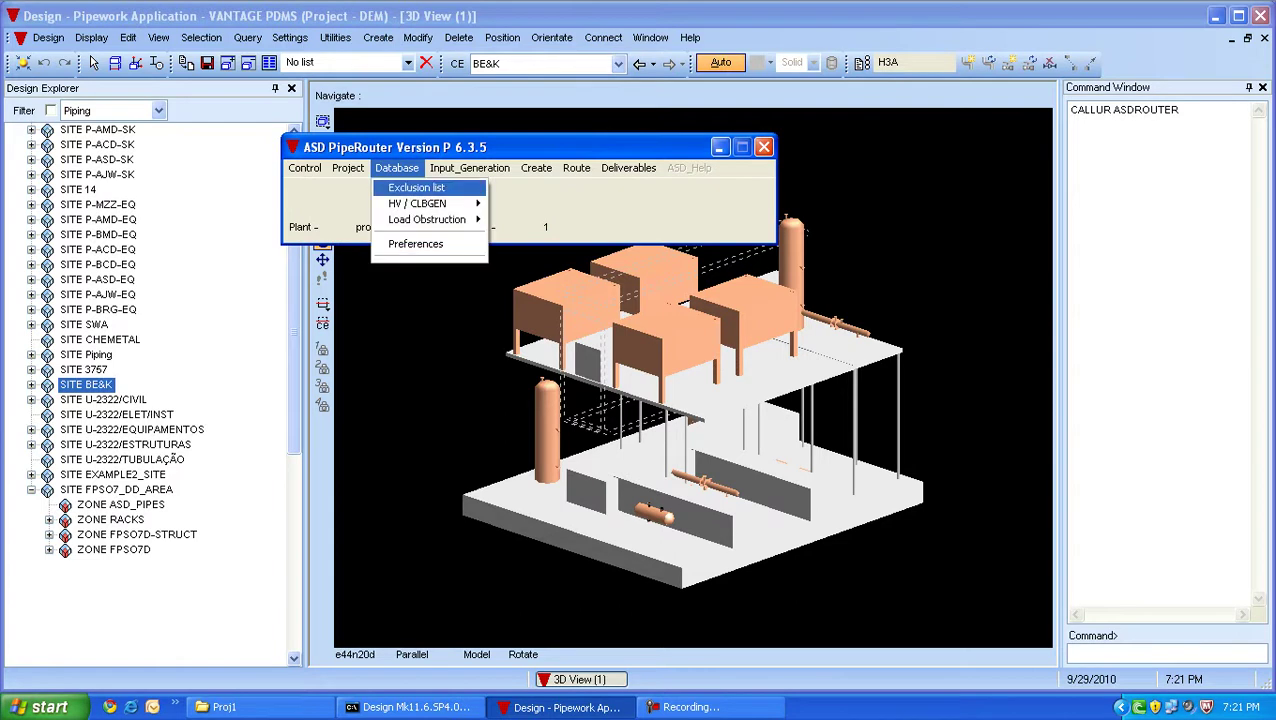
key(Return)
drag(430, 147, 460, 149)
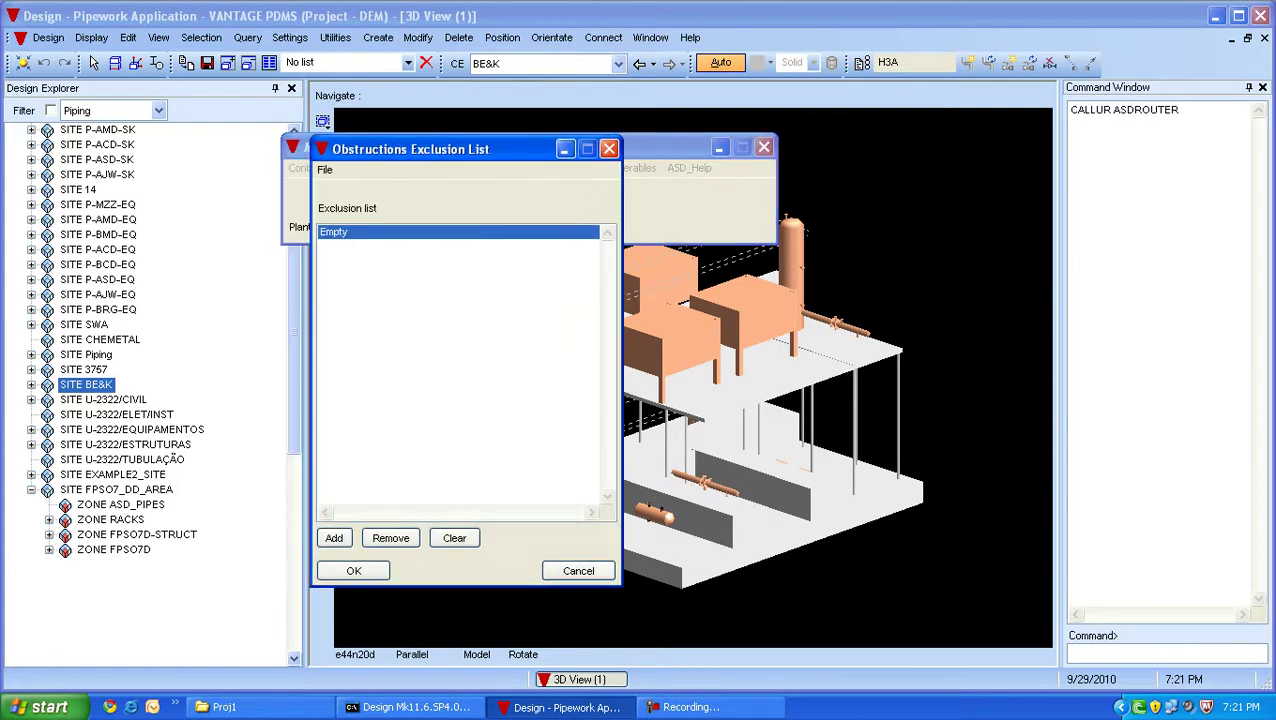
click(98, 309)
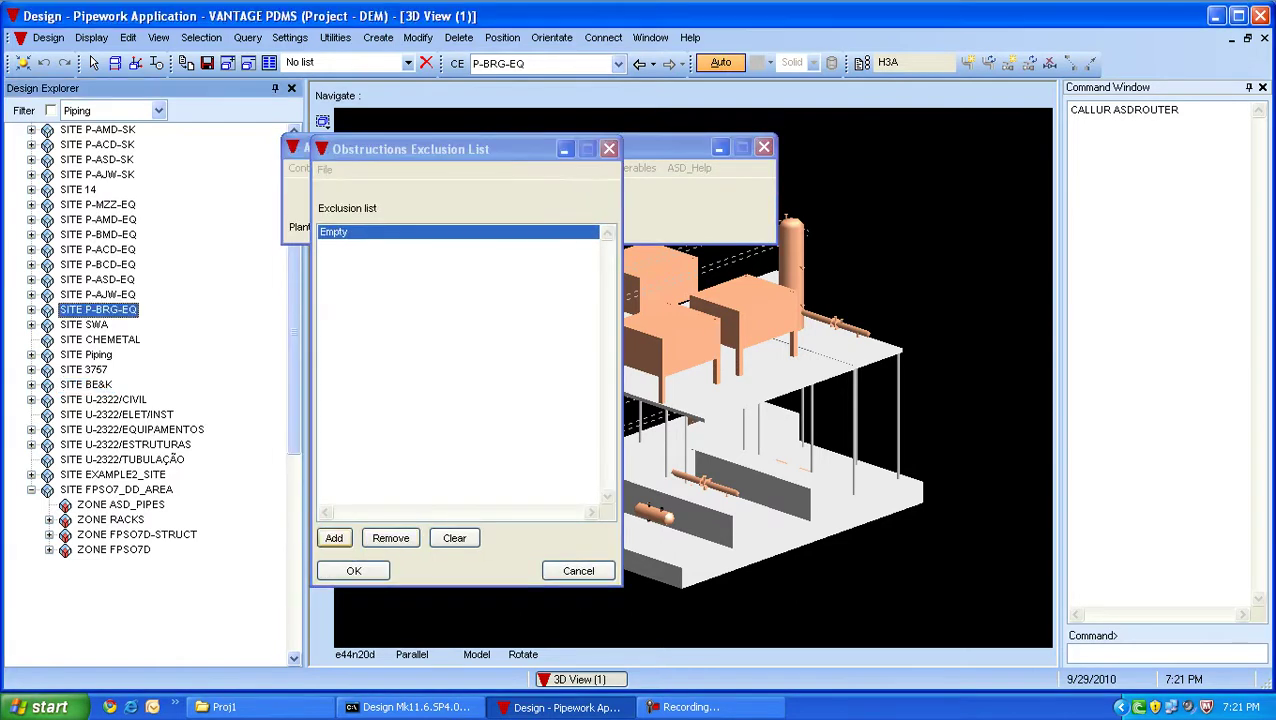
click(334, 538)
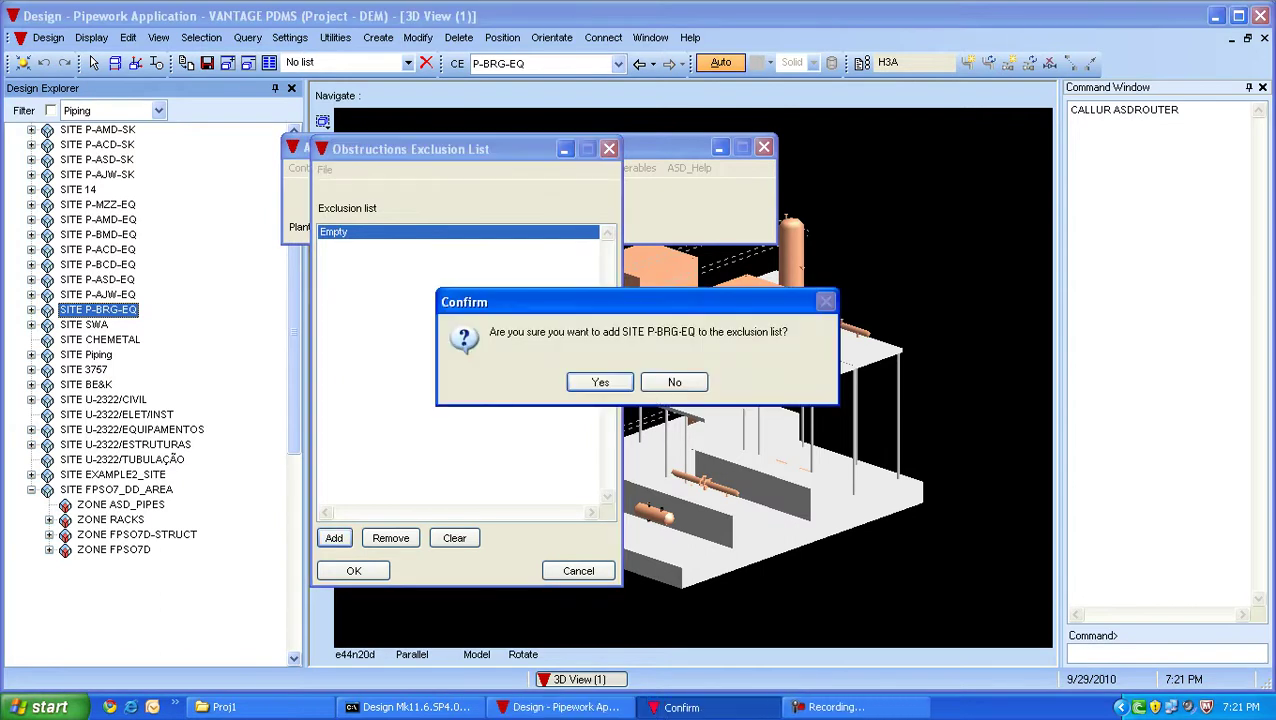
key(Return)
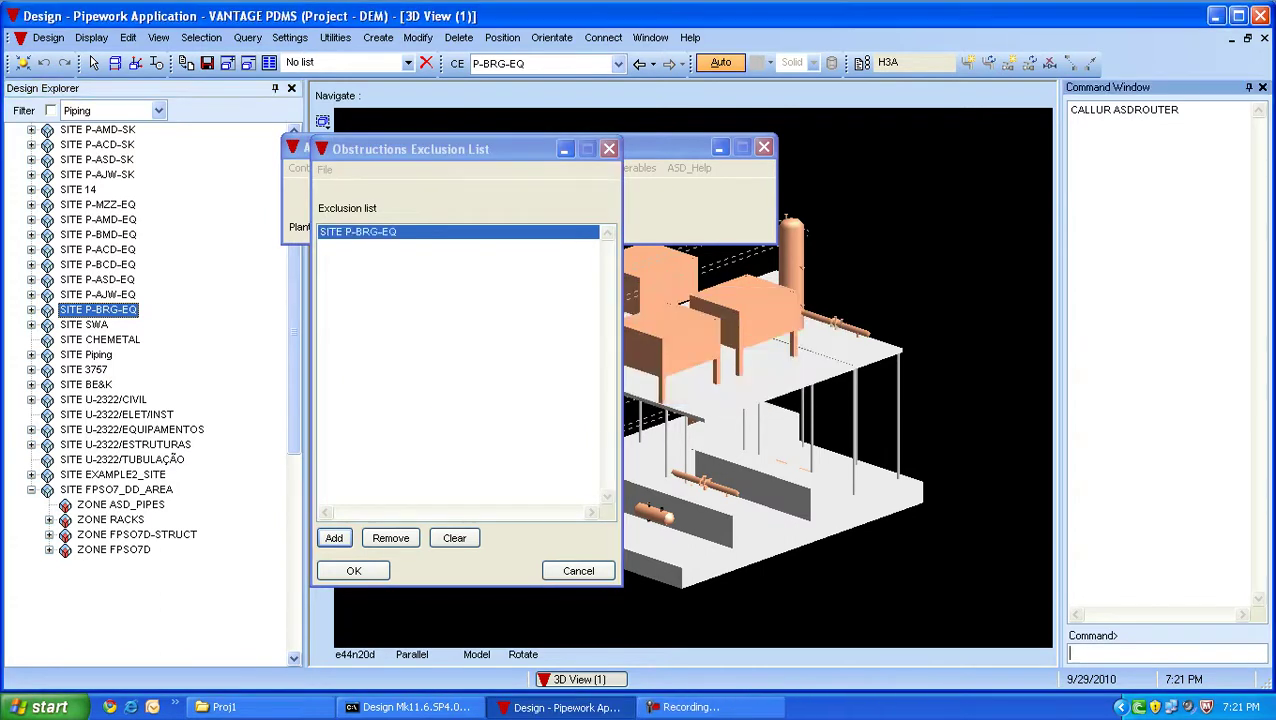
Bring up the saved exclusion list abc for restoring and accept the obstructions exclusion list.
click(324, 169)
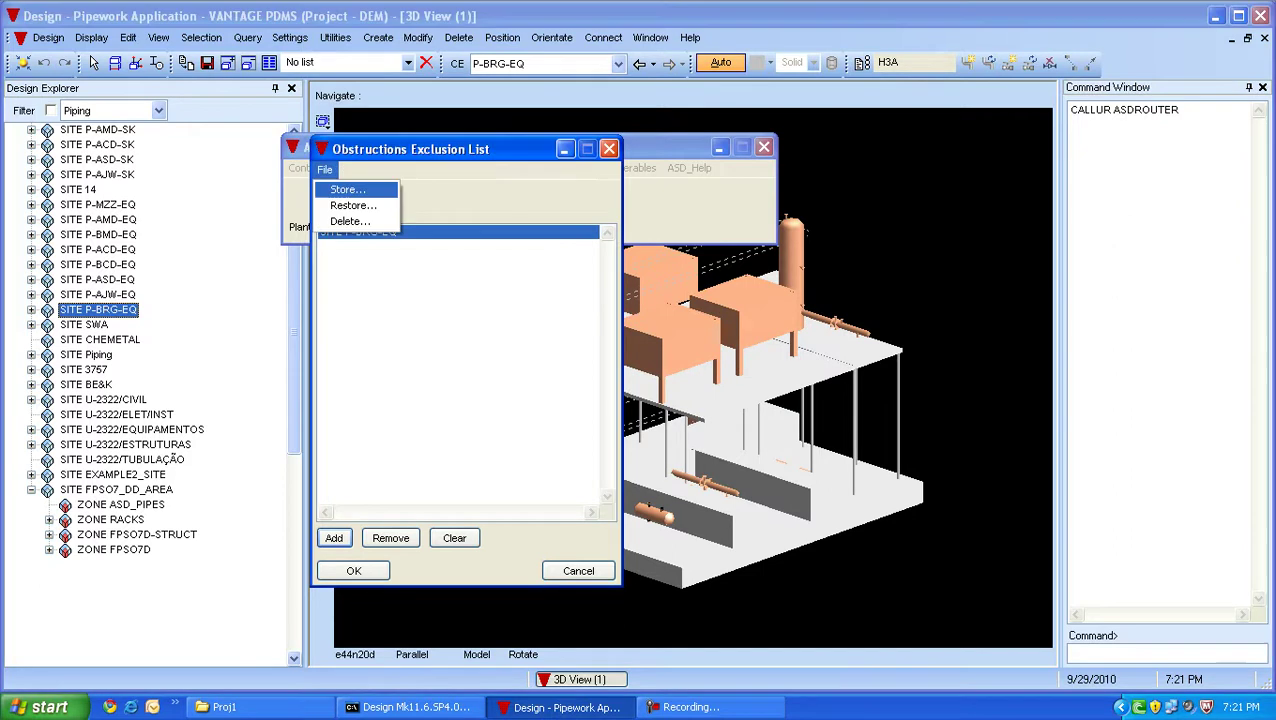
click(353, 205)
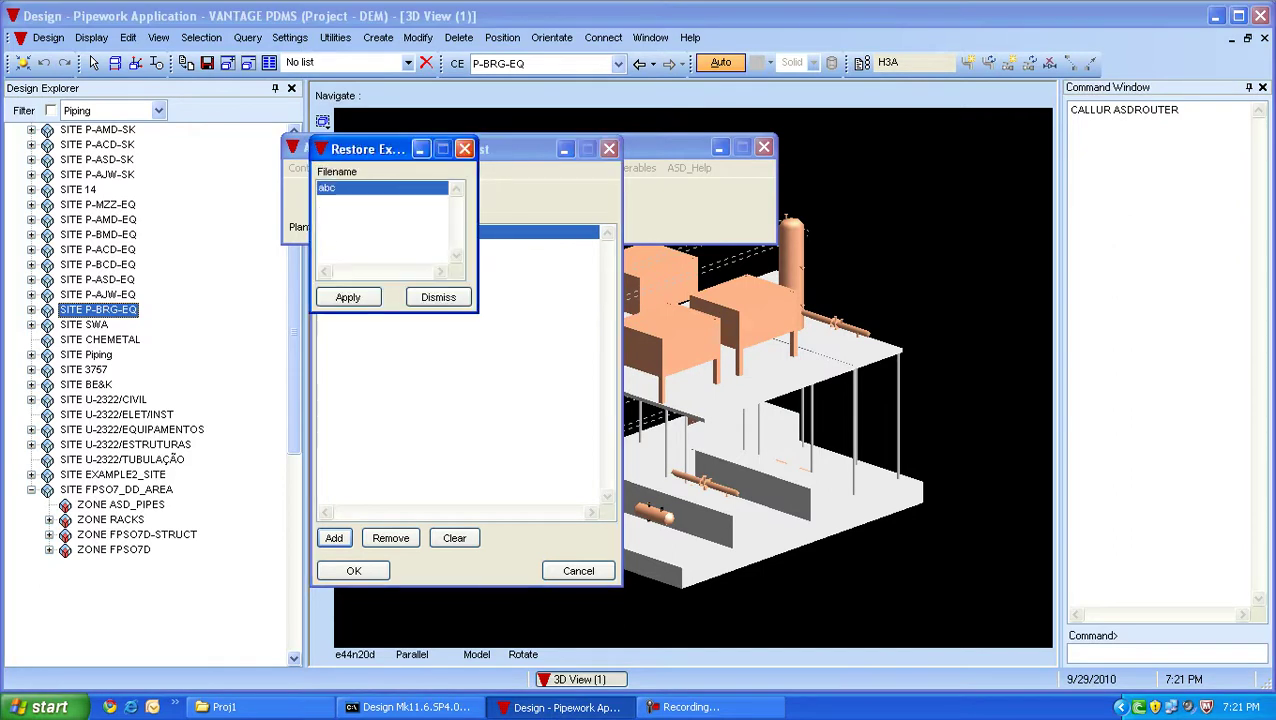
key(Return)
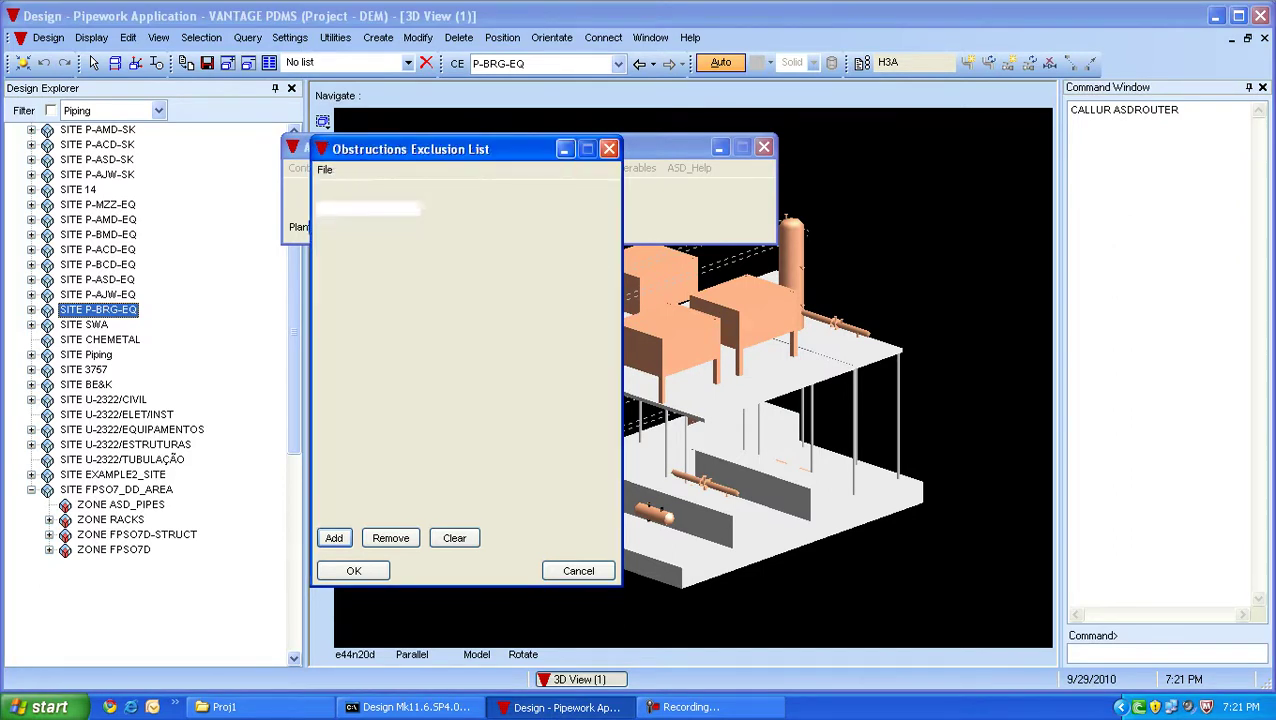
click(353, 570)
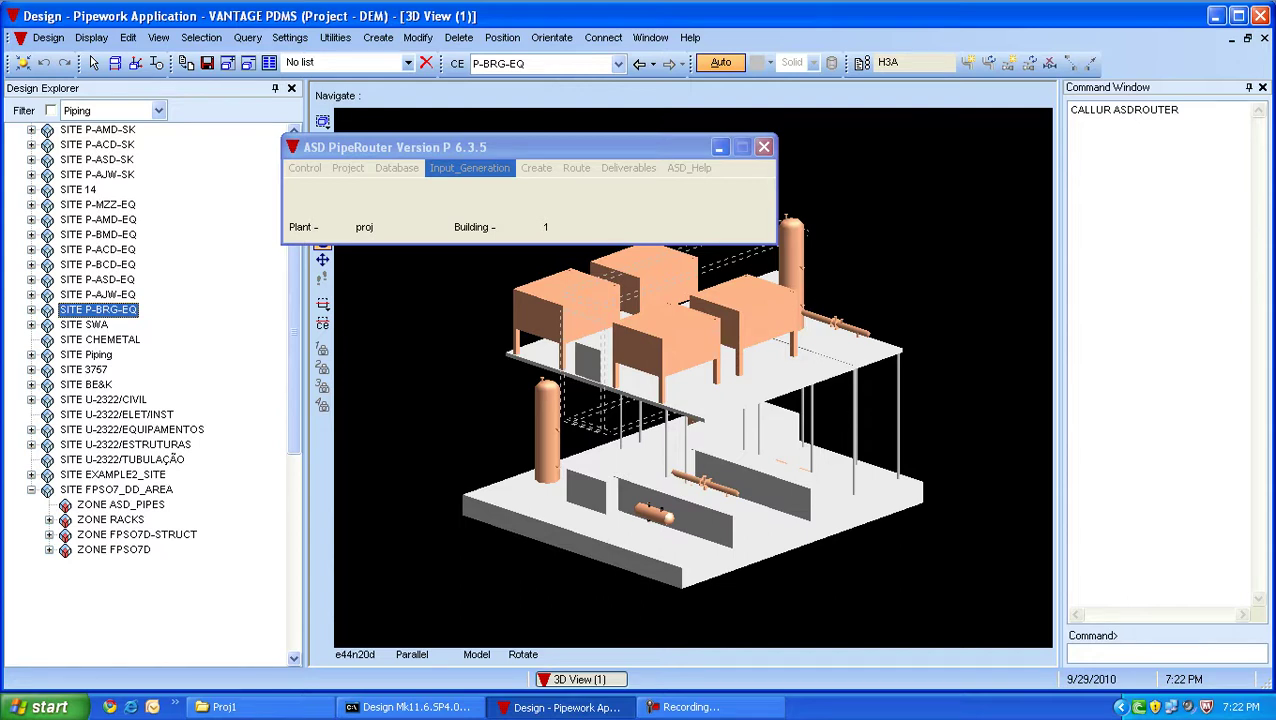
Start the ELS/LLS template generator and open the existing line list in the Line List Template.
click(469, 168)
mouse_move(490, 187)
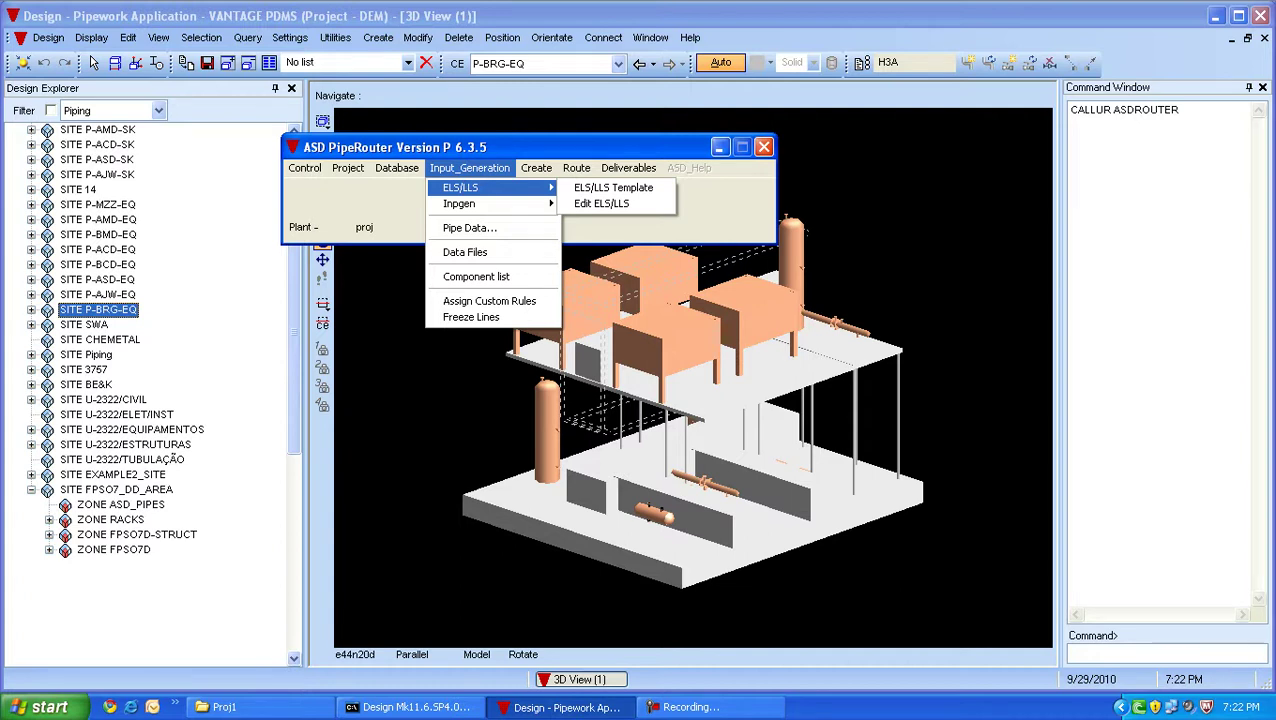
click(613, 187)
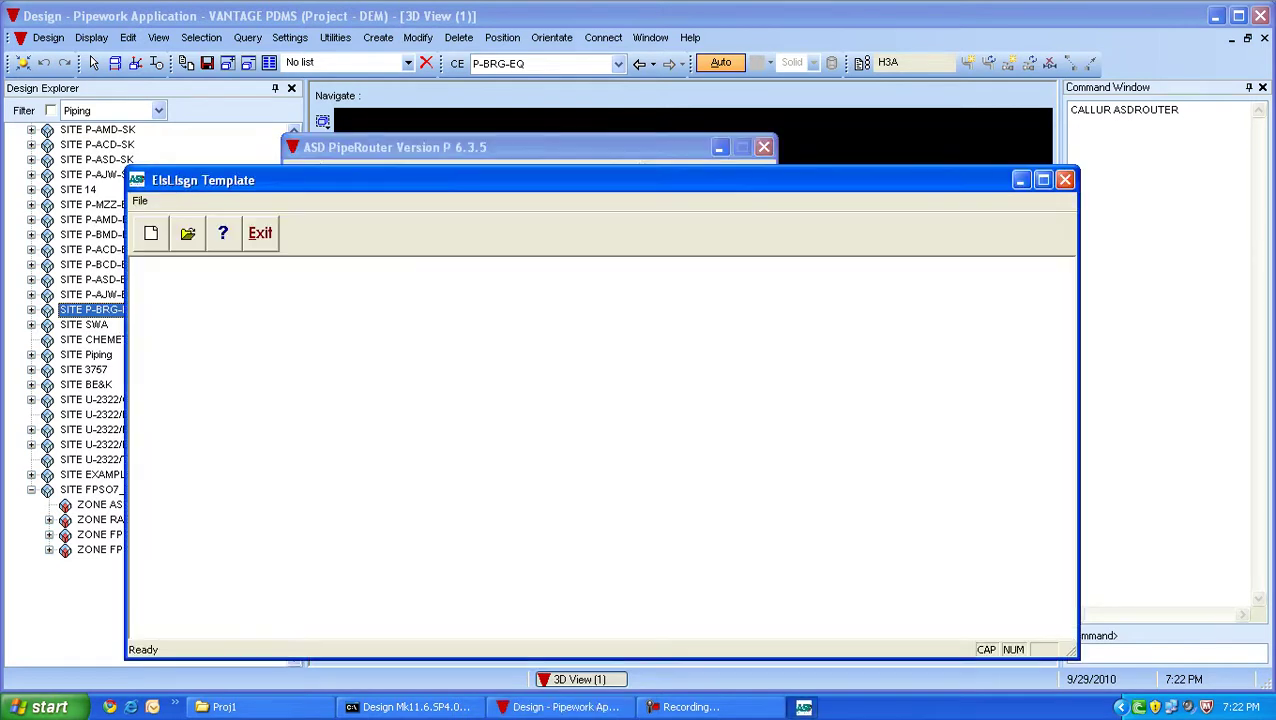
click(187, 233)
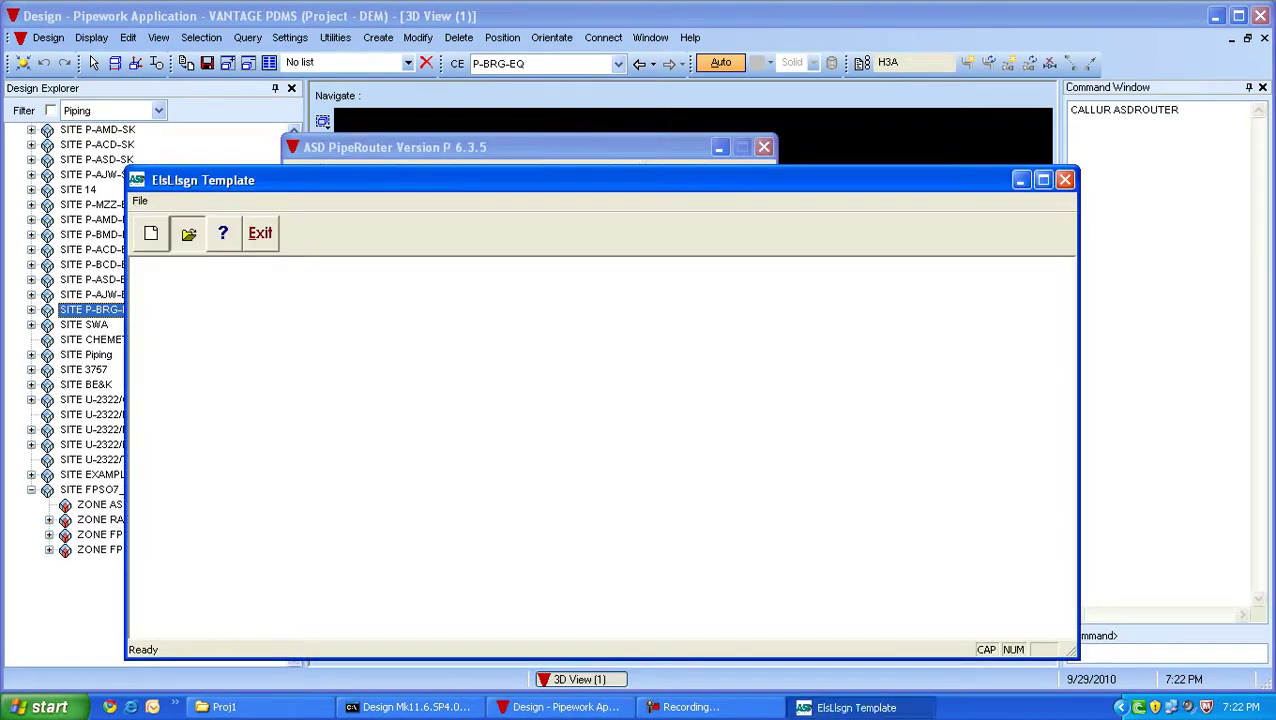
double_click(539, 418)
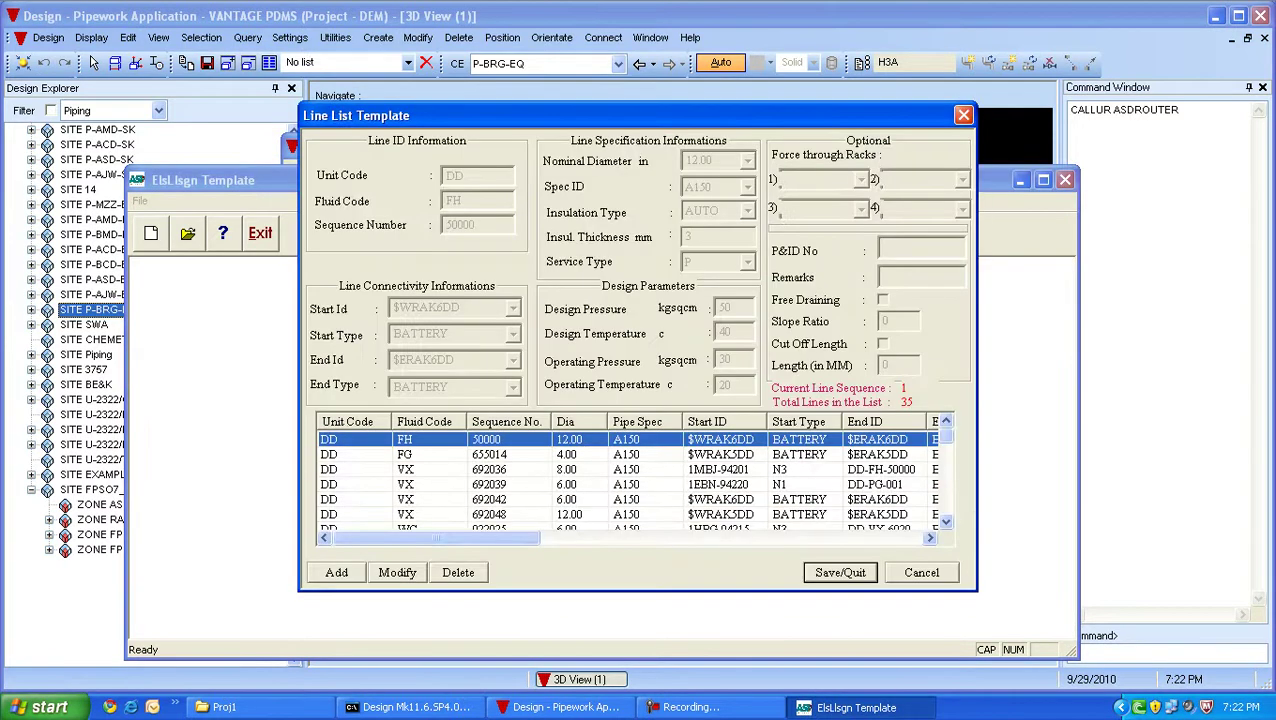
Open line DD-VX-692036 for modification and examine the available start IDs and start types.
click(355, 454)
click(355, 469)
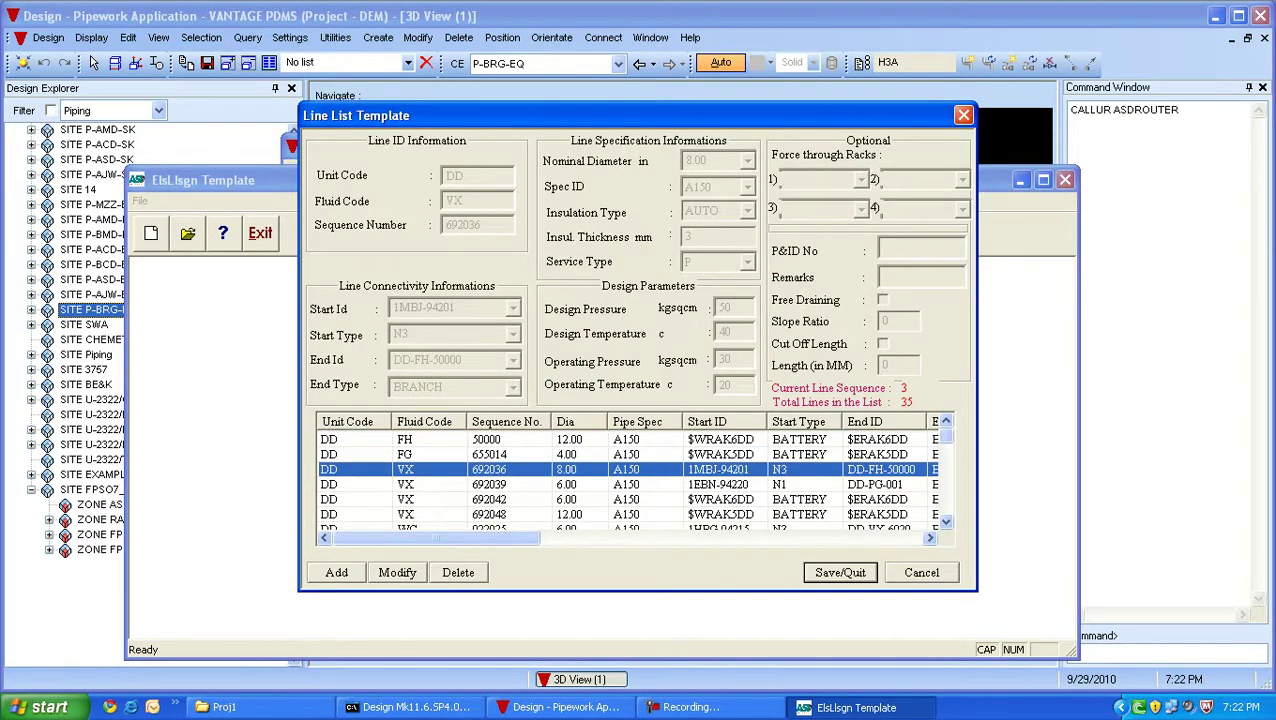
click(397, 572)
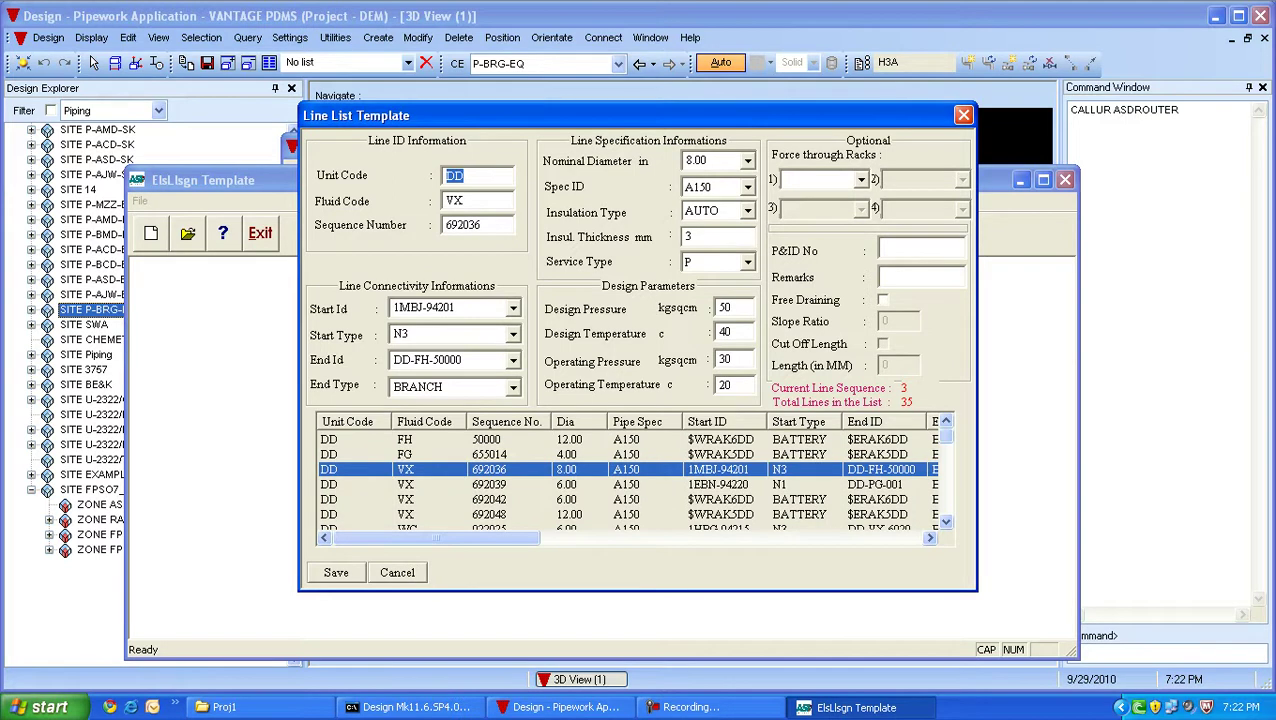
click(456, 175)
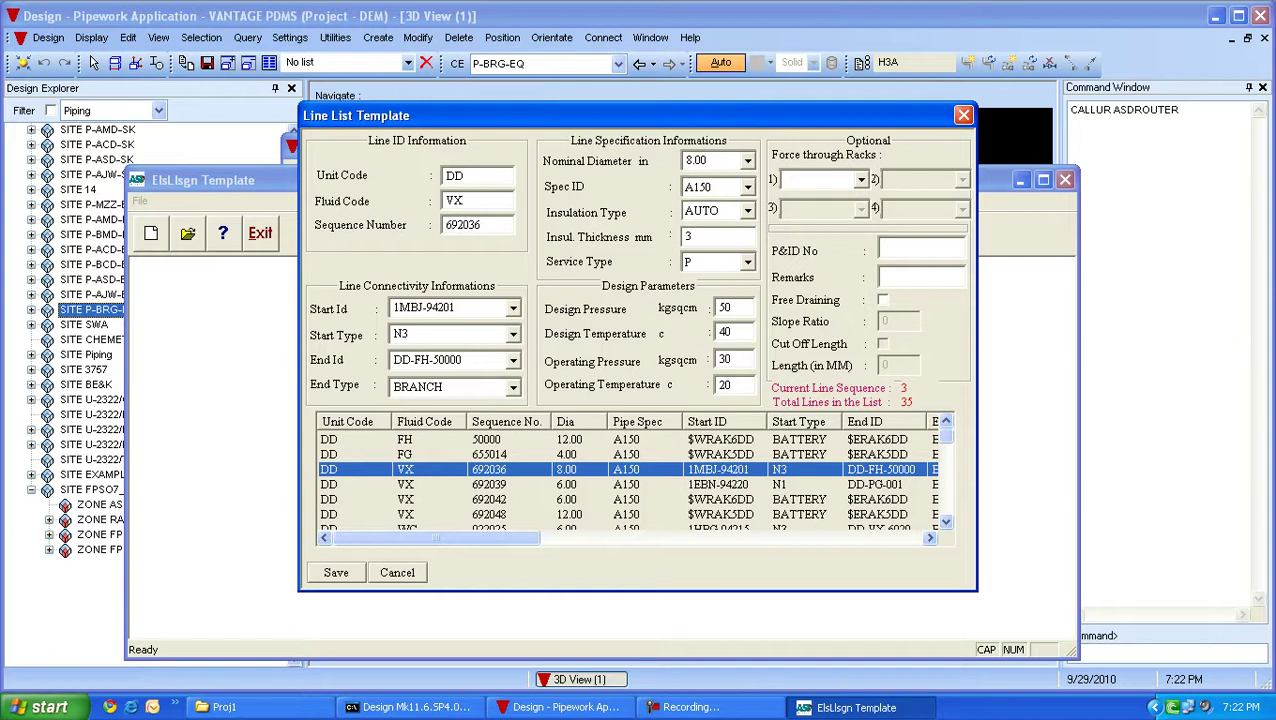
double_click(424, 307)
click(424, 307)
click(513, 308)
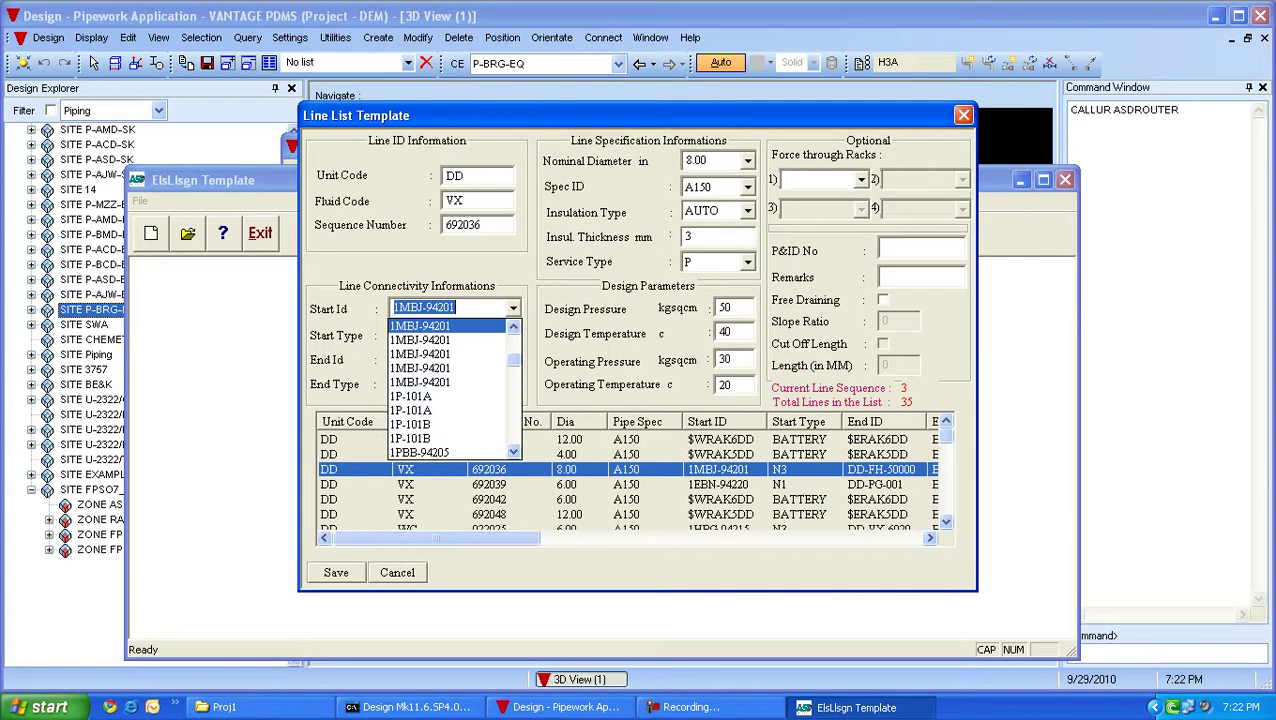
key(Return)
key(Tab)
key(alt+Down)
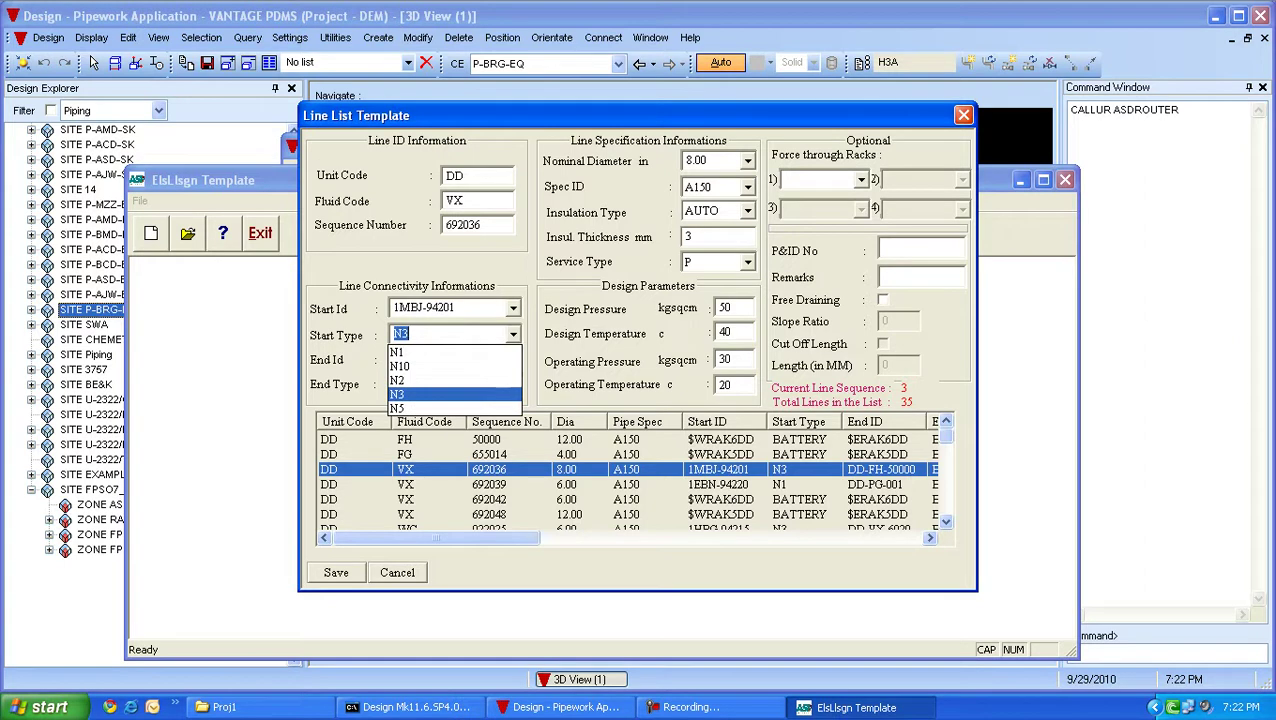
key(Return)
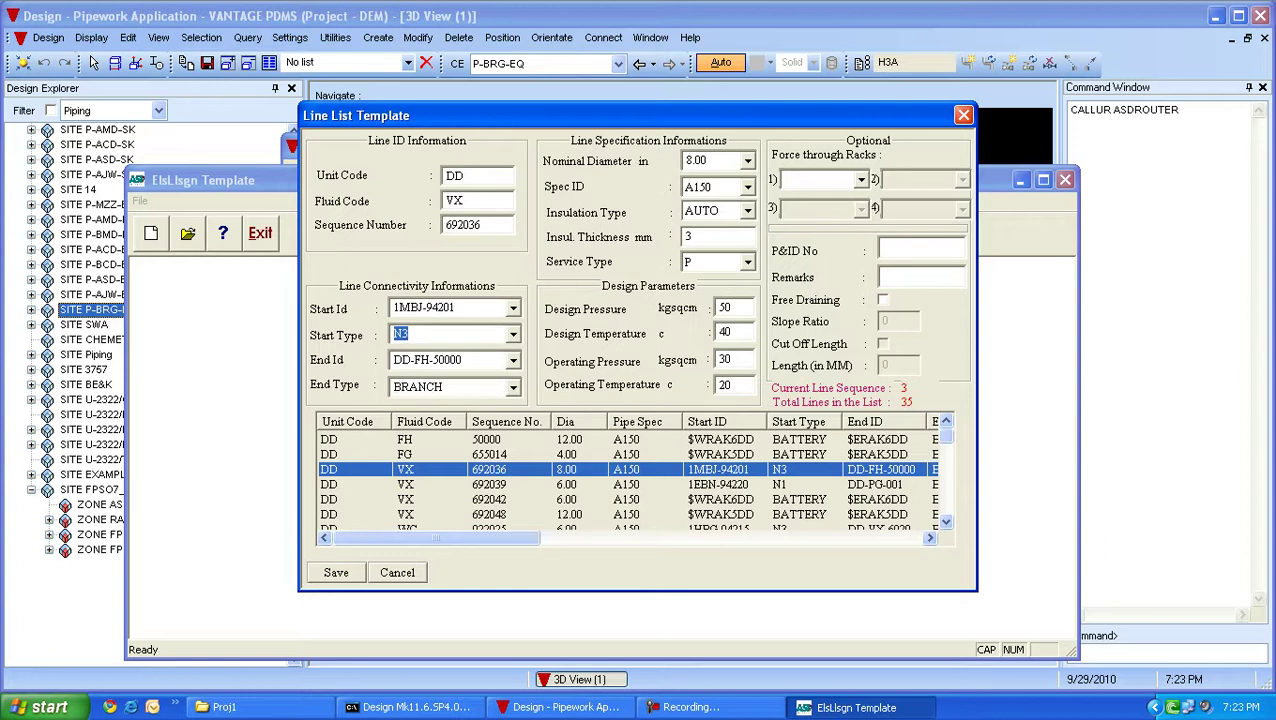
Examine the end ID choices and end type of line DD-VX-692036 and close its editing.
key(Tab)
key(alt+Down)
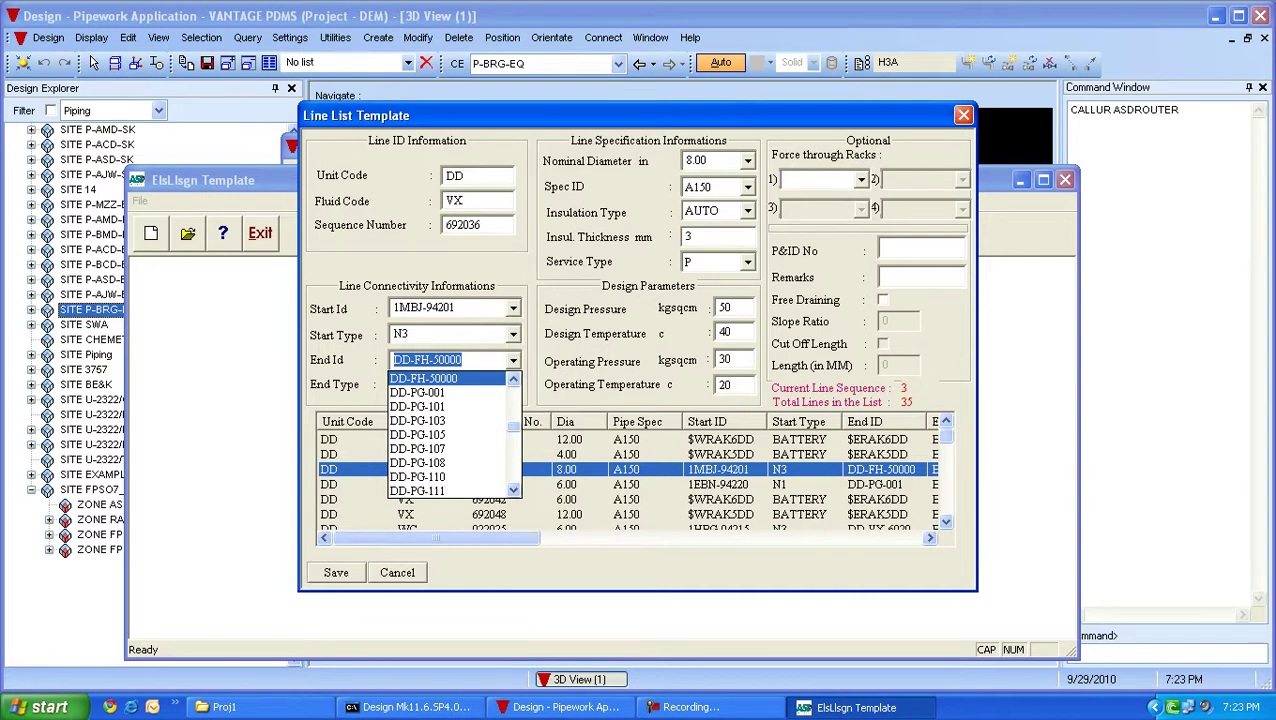
key(Return)
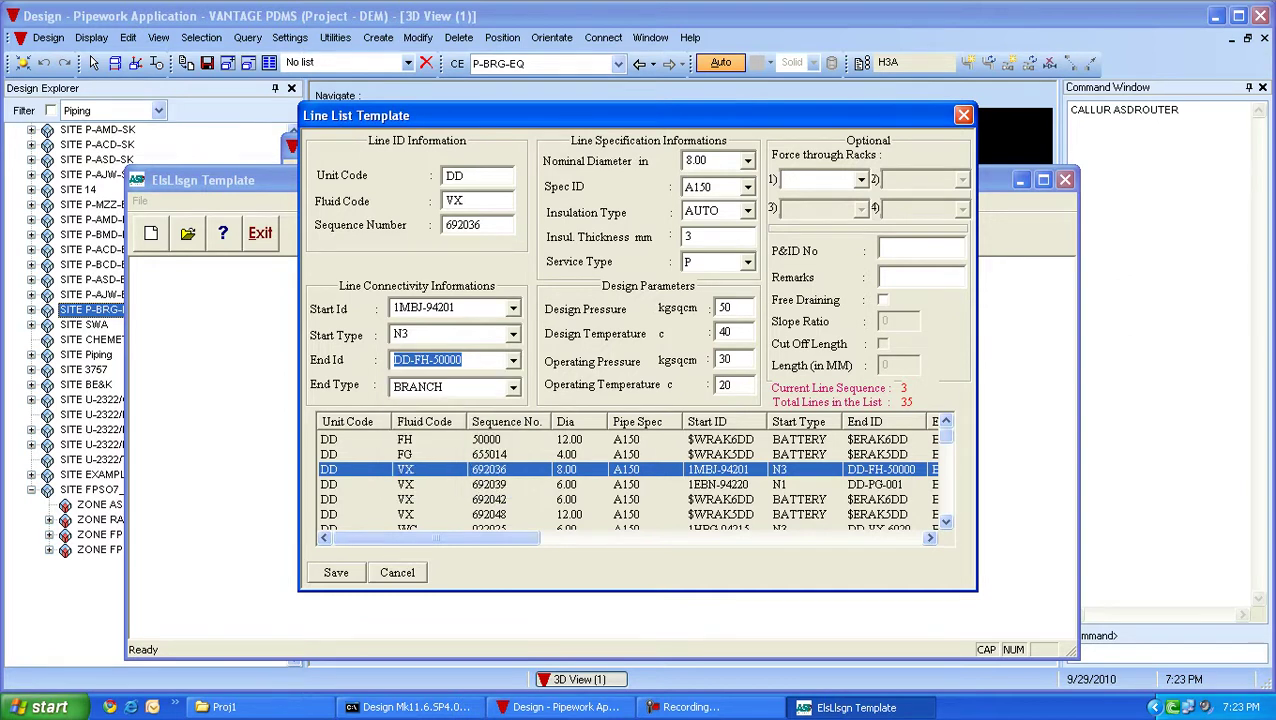
key(Tab)
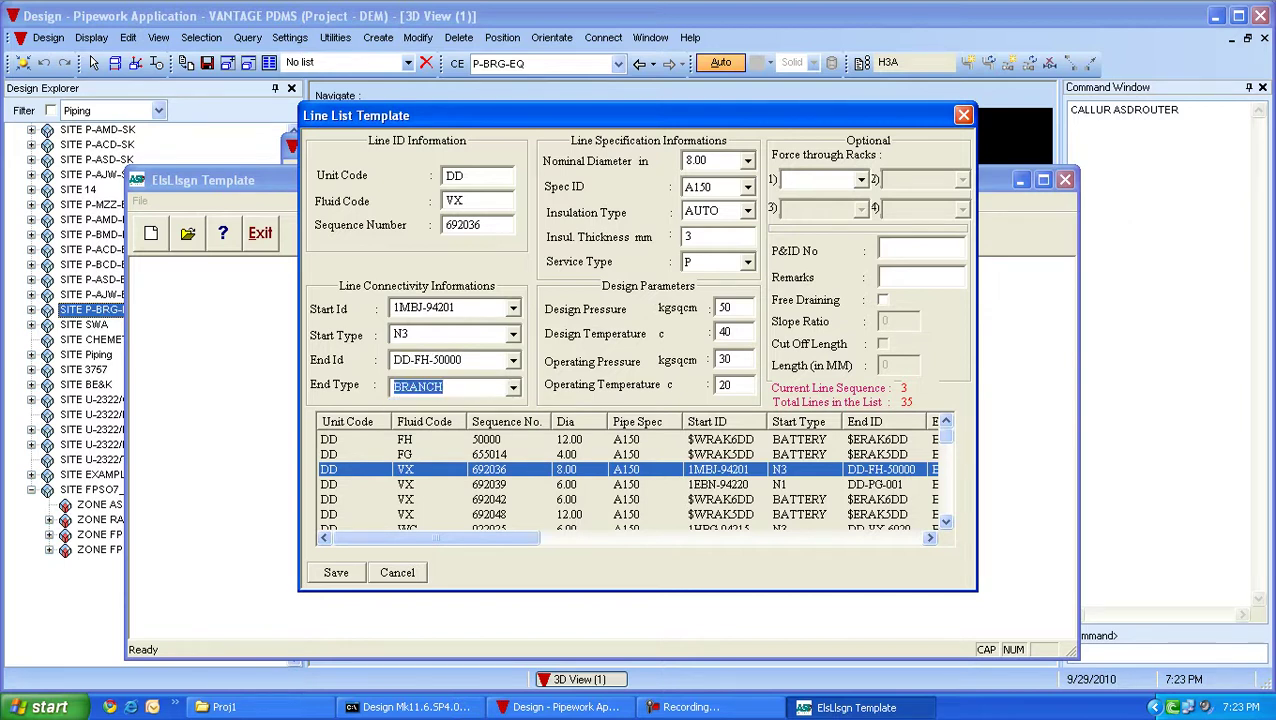
key(Return)
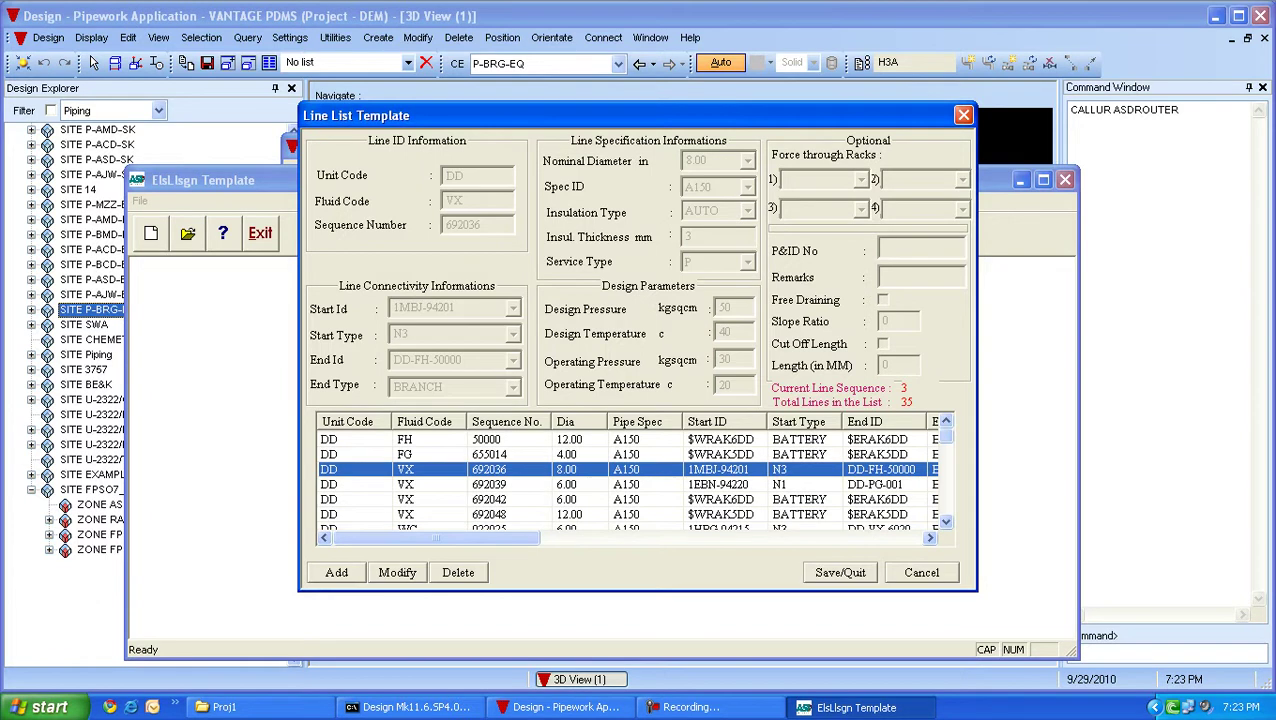
Open line DD-FG-655014 for modification, examine its start ID and start type, and cancel the edit.
click(489, 454)
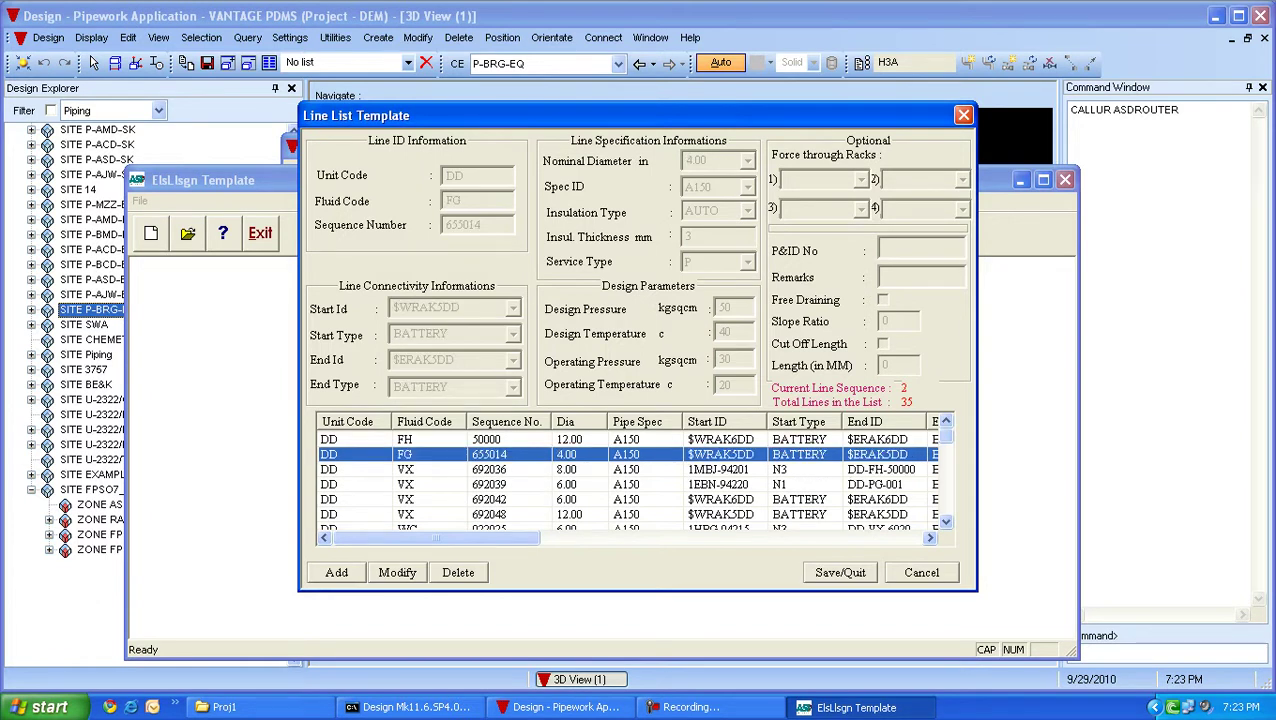
click(397, 572)
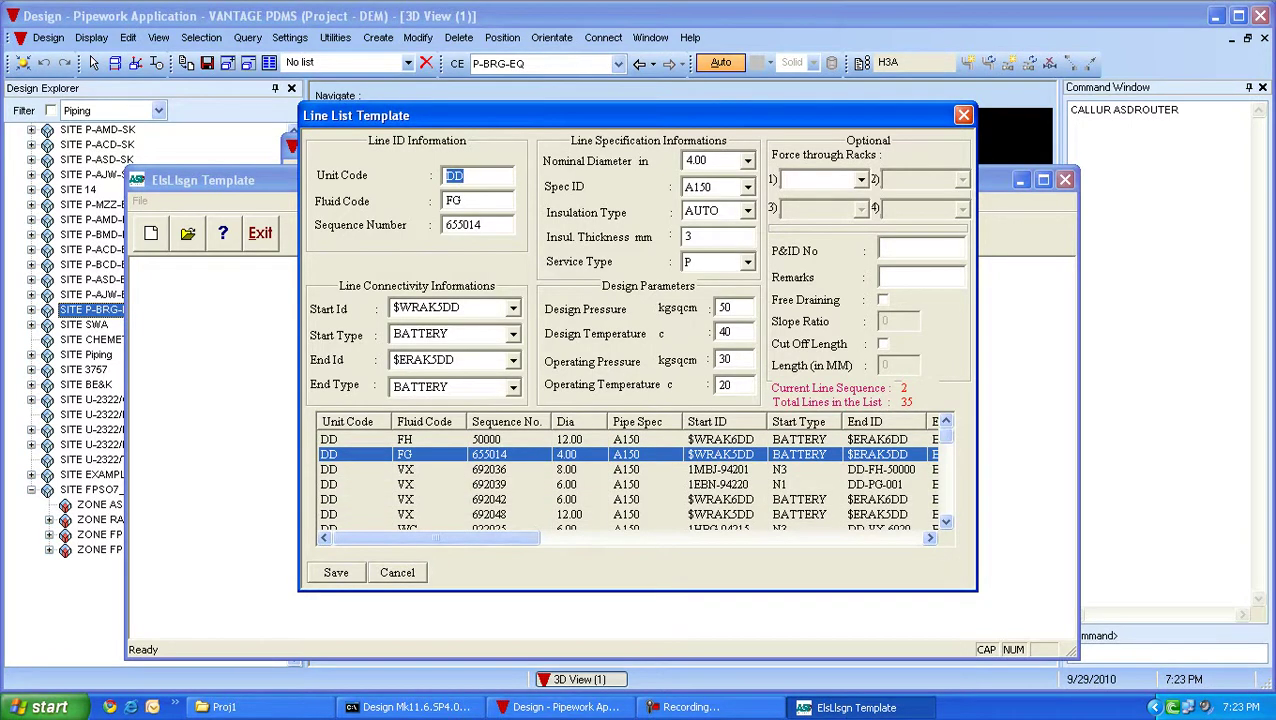
click(427, 307)
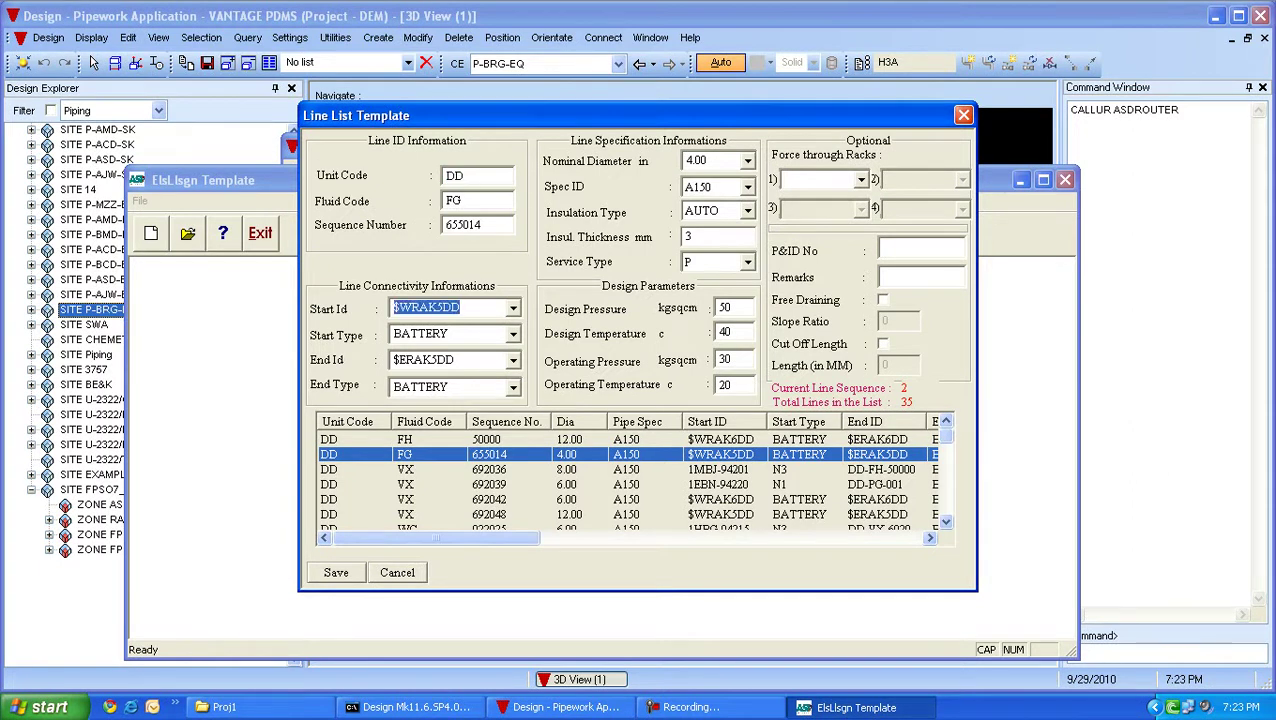
key(Tab)
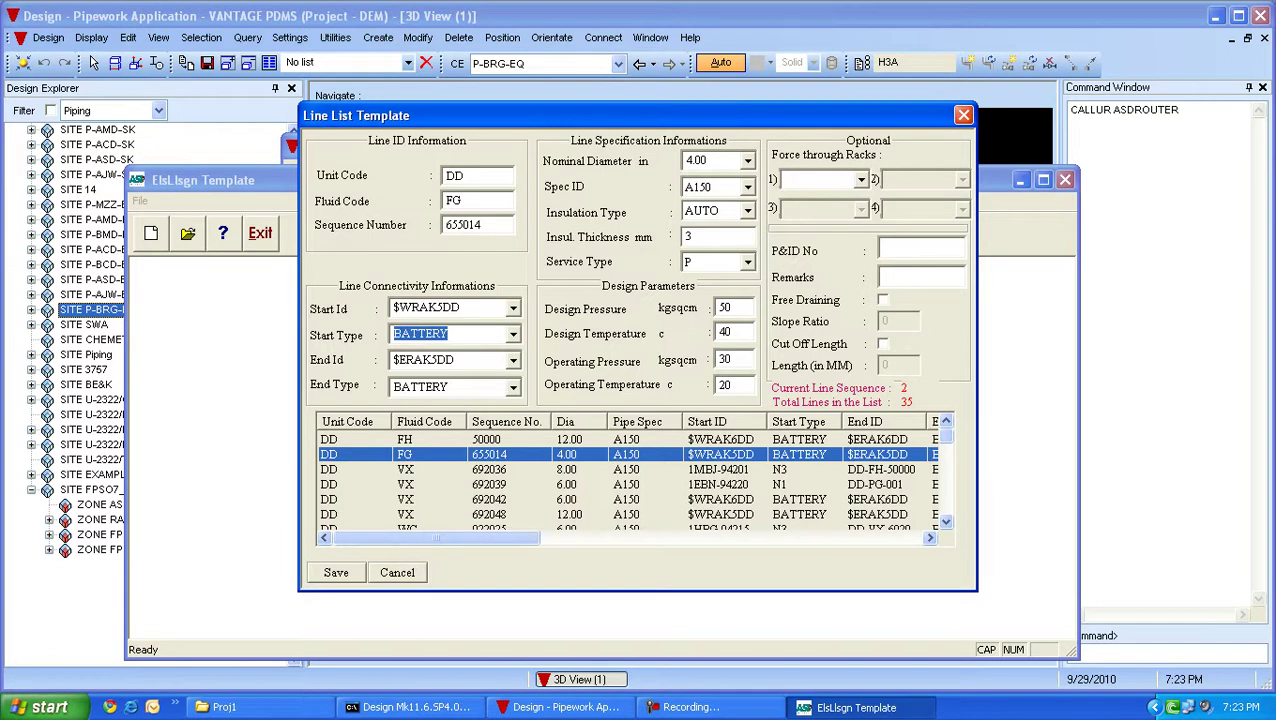
click(397, 572)
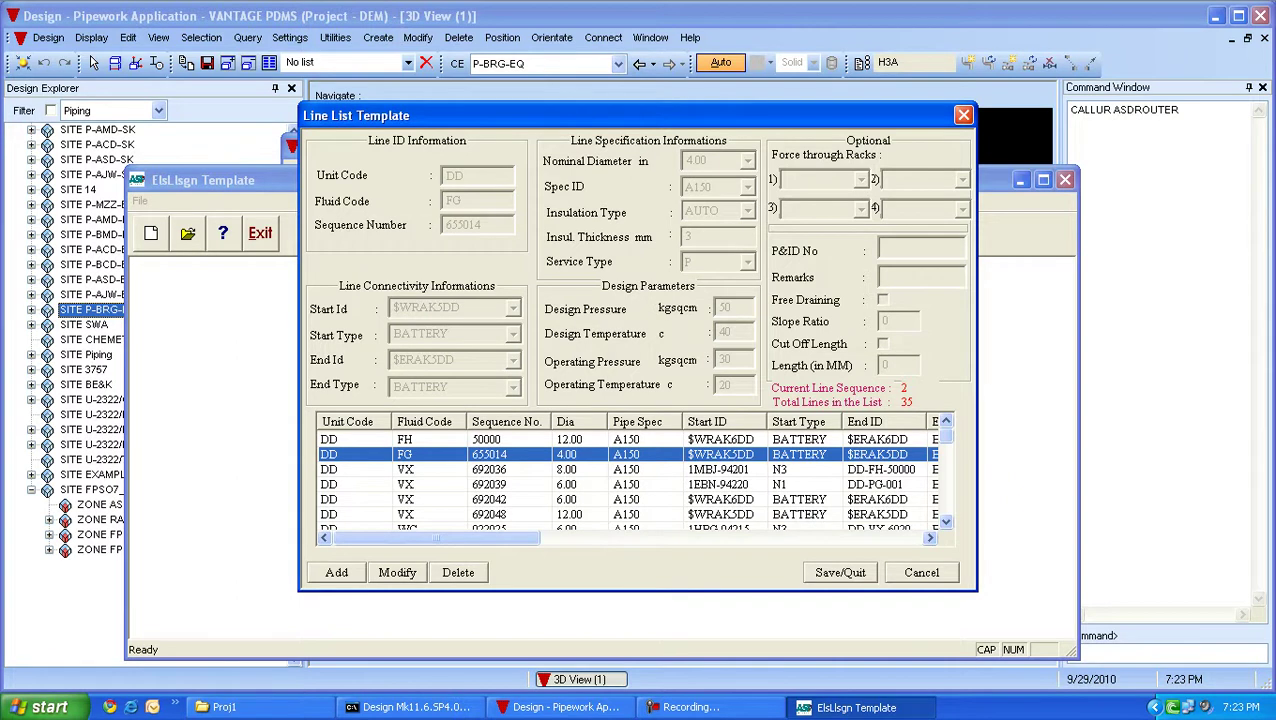
Examine the spec ID and service type choices of line DD-FG-655014, cancel the edit and exit the line list template generator.
click(397, 572)
key(Tab)
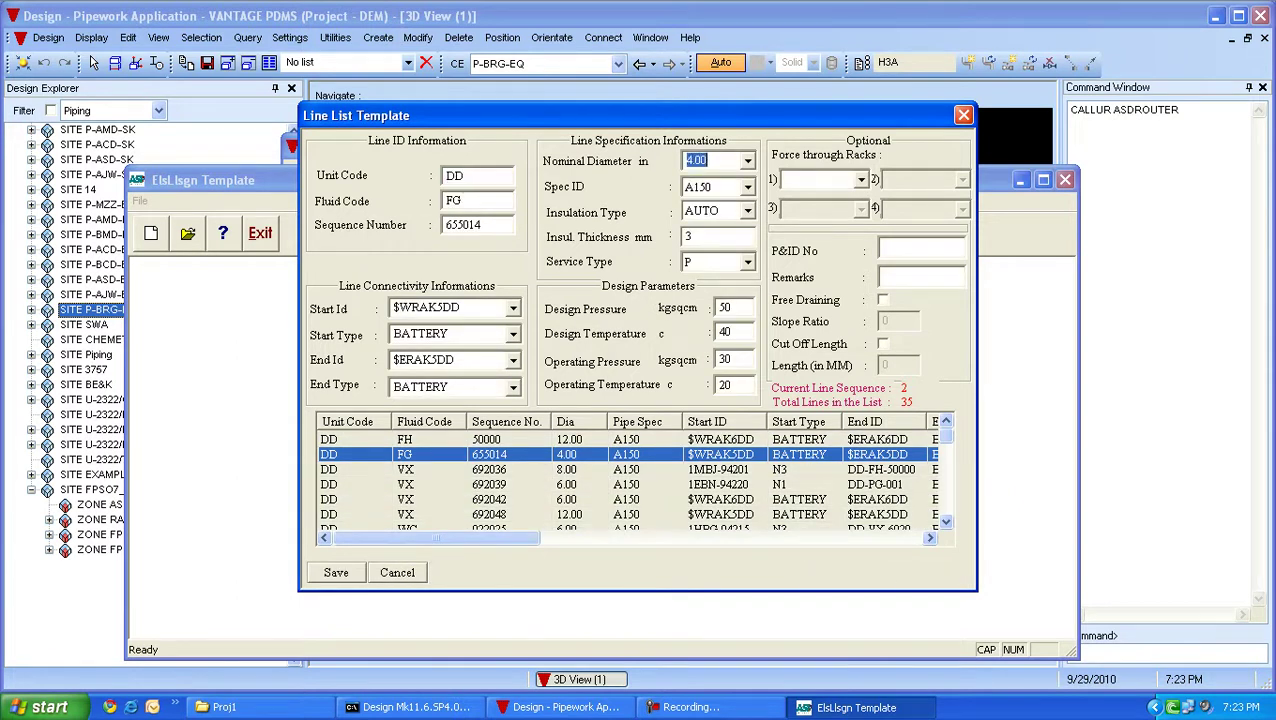
key(Tab)
key(alt+Down)
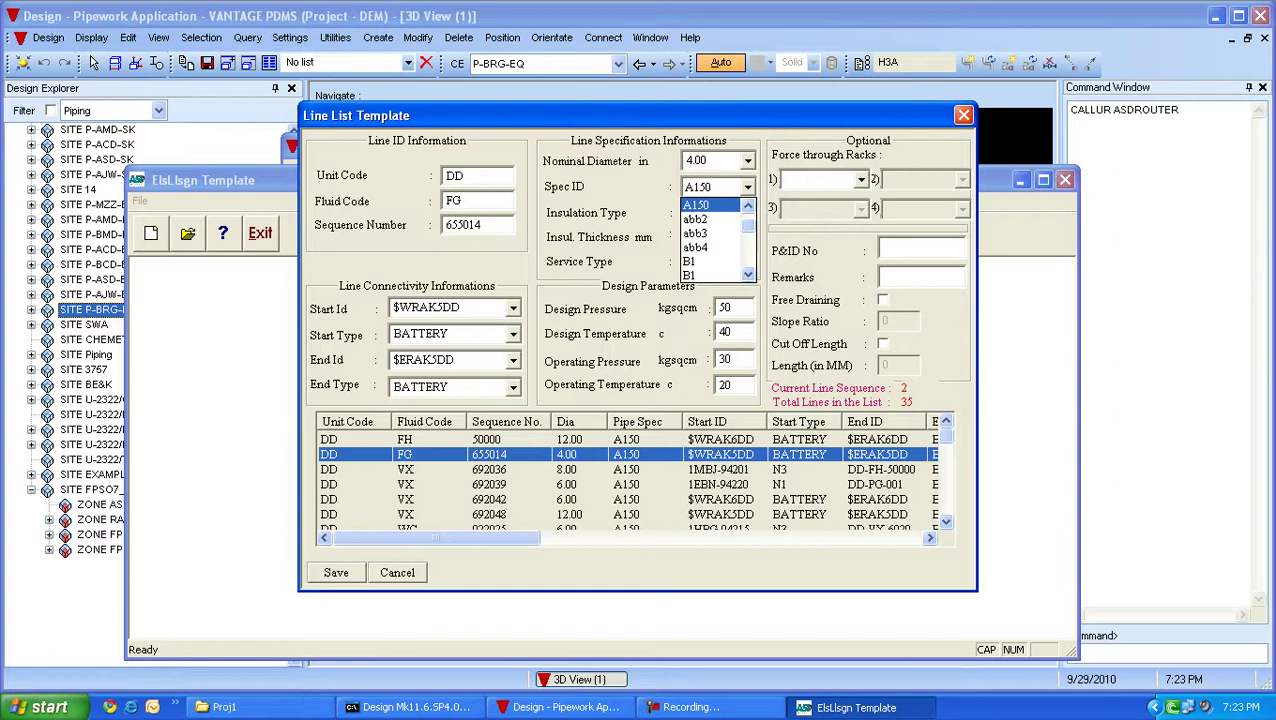
key(Return)
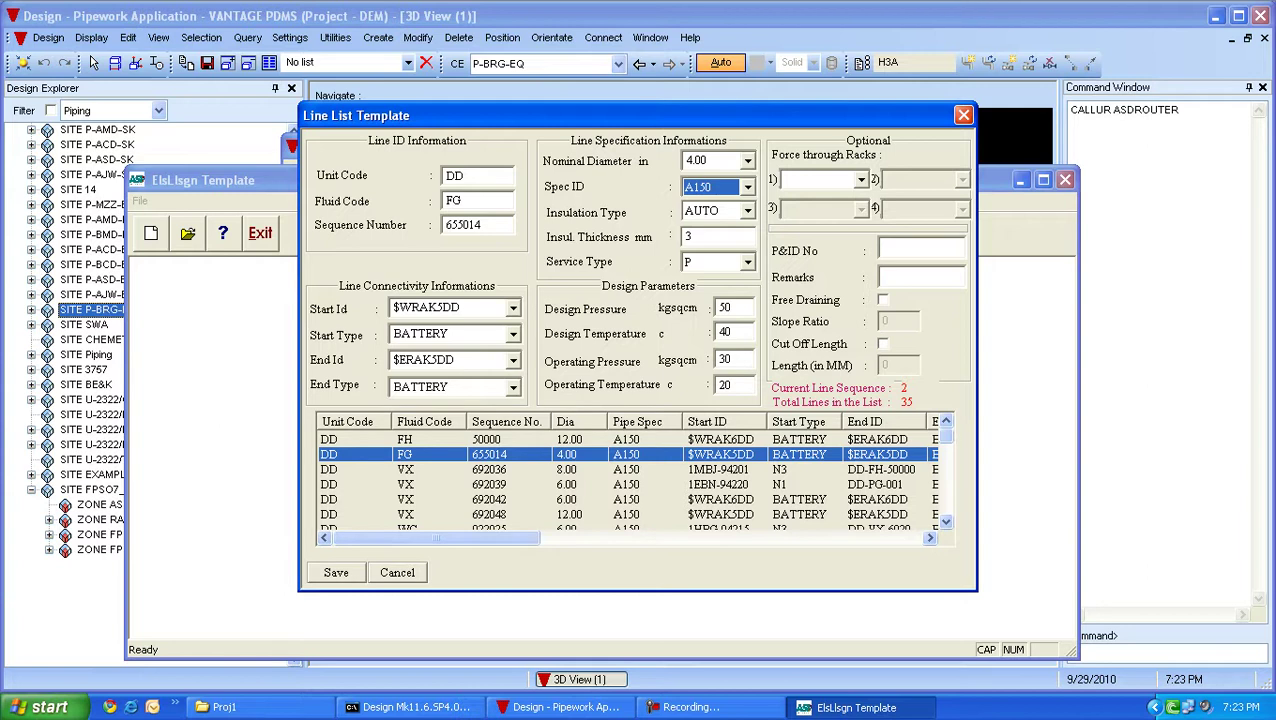
click(747, 262)
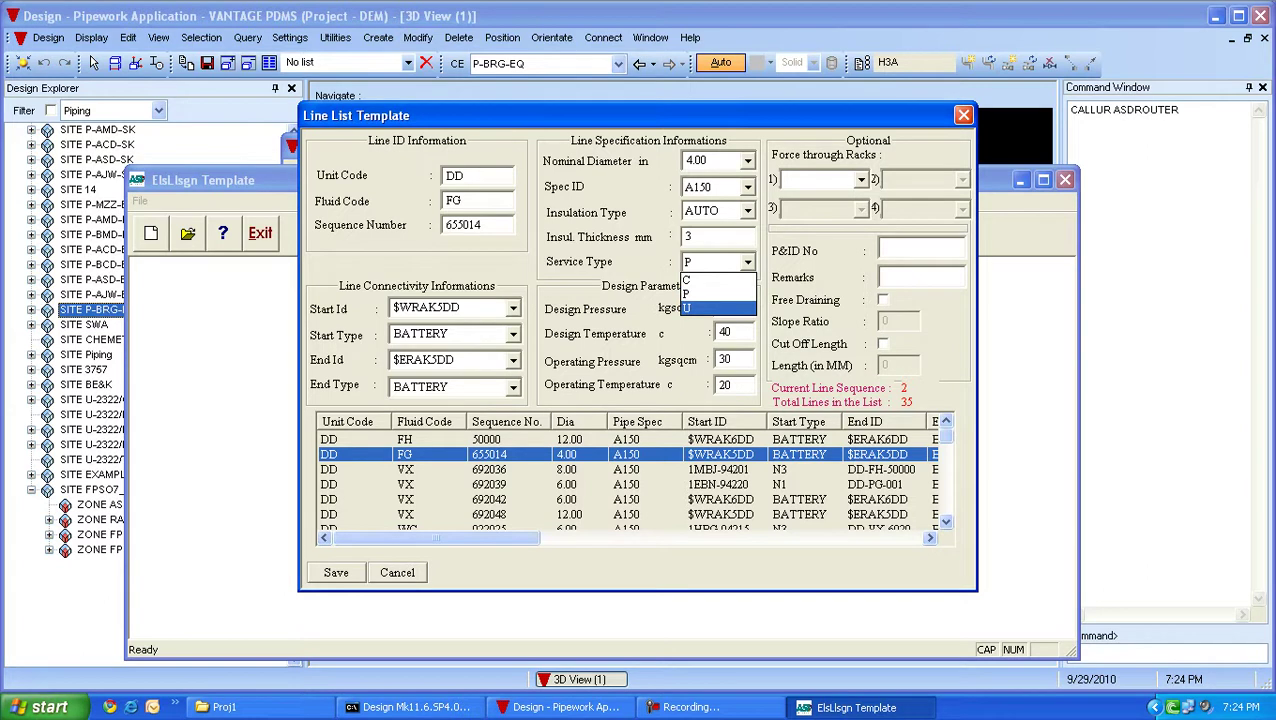
click(716, 294)
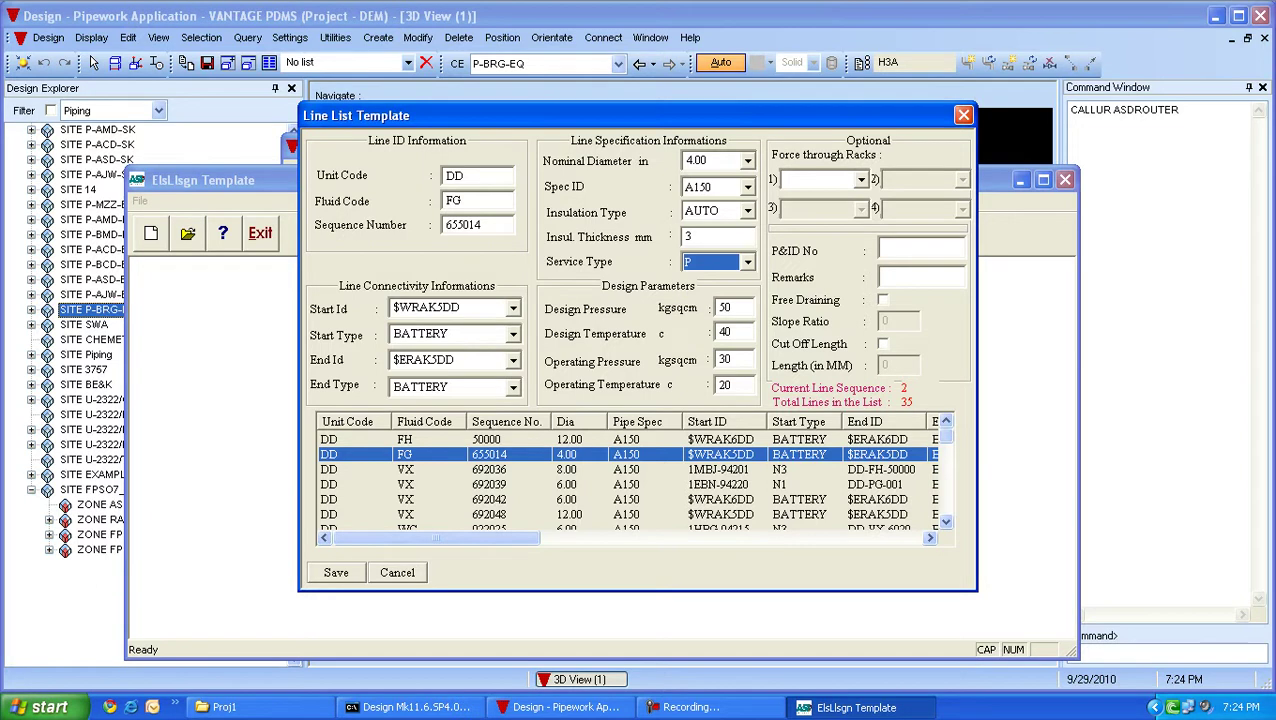
click(397, 572)
click(920, 571)
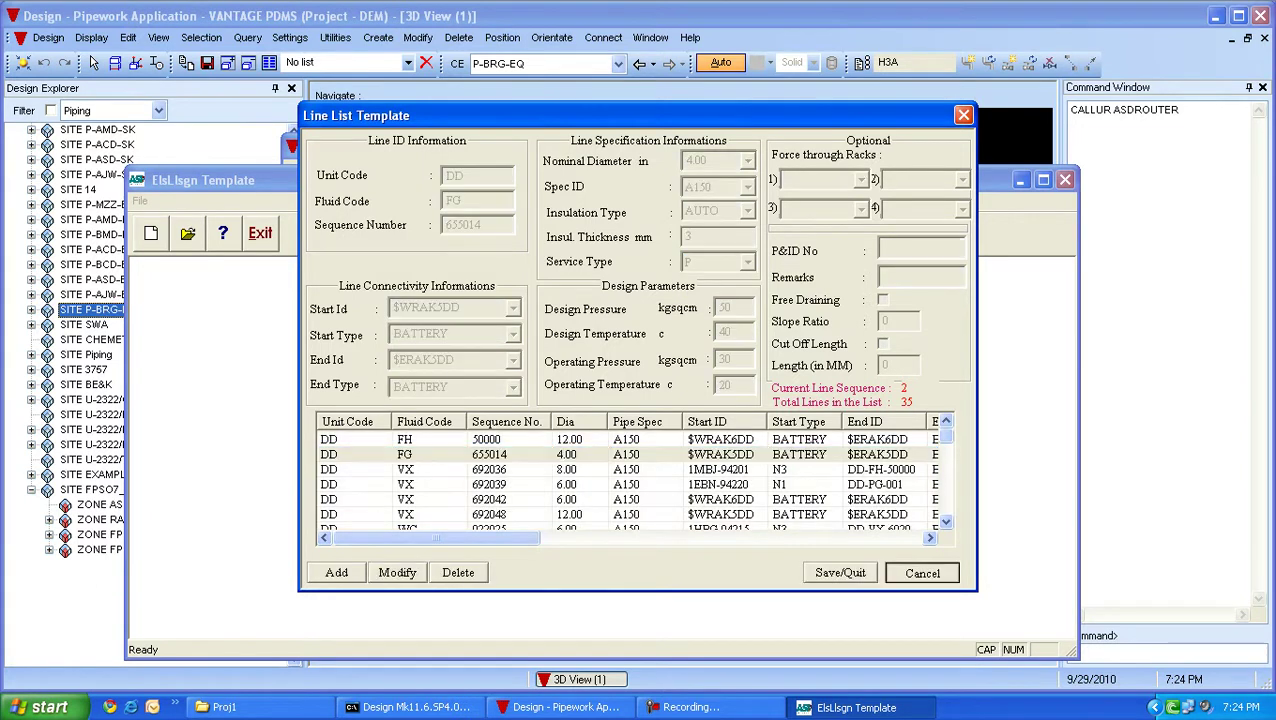
click(260, 233)
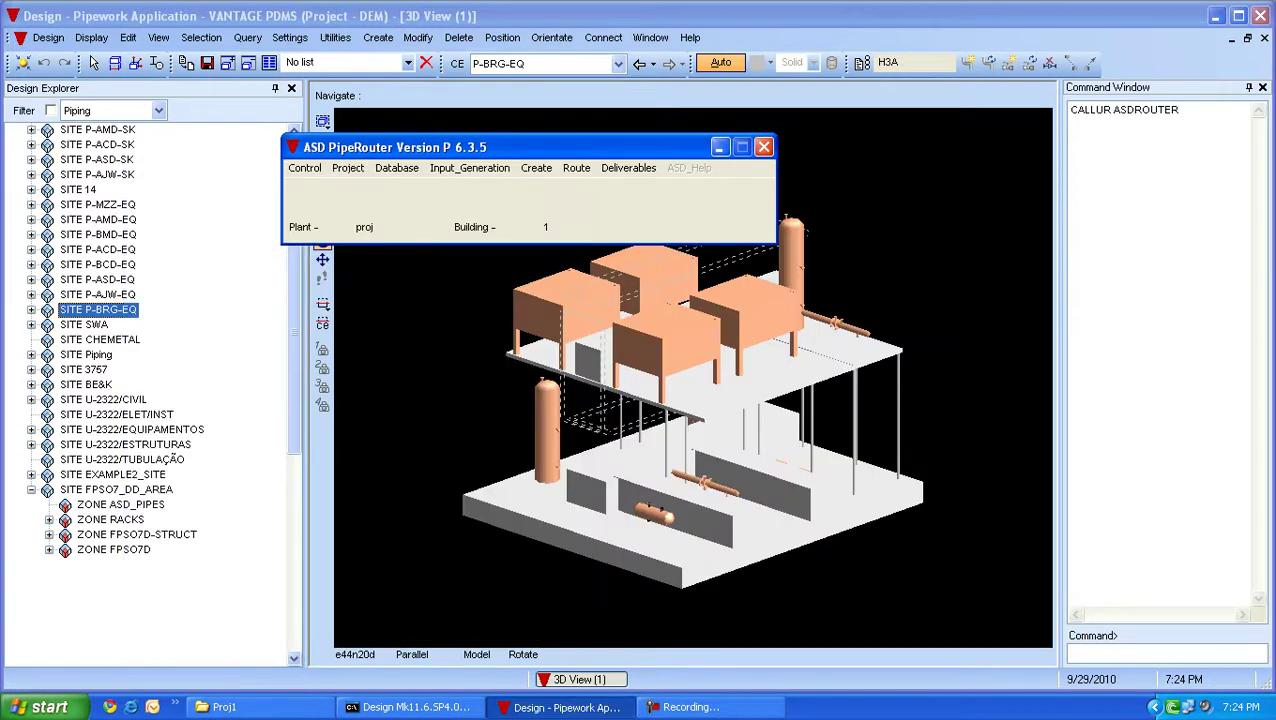
Start the component list generator from PipeRouter's input generation and open the existing component list fpso7d.cls.
click(469, 168)
click(476, 276)
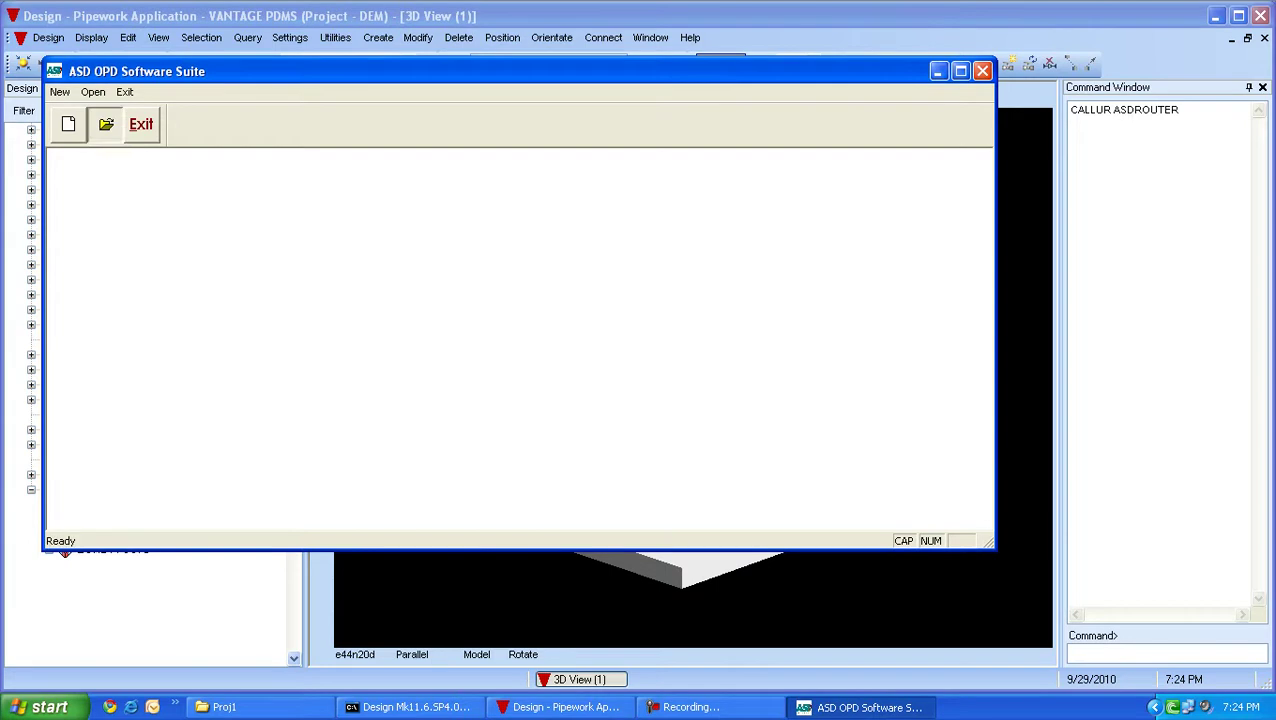
click(105, 124)
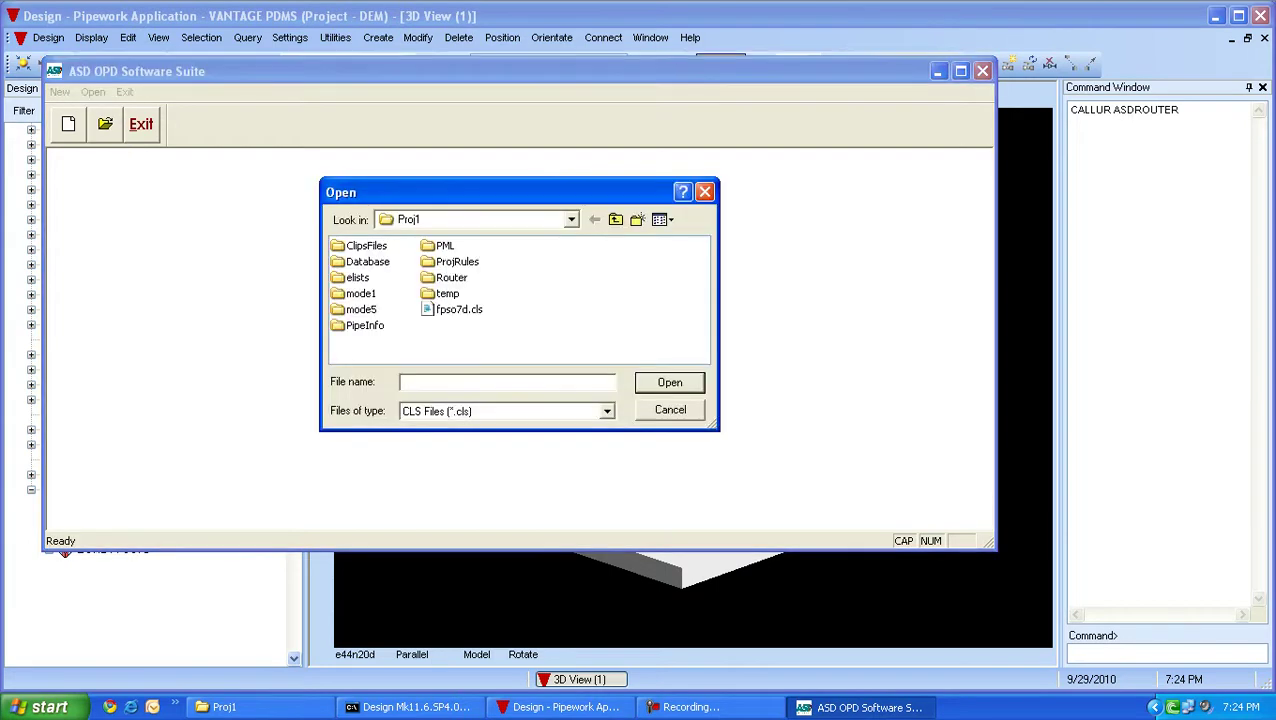
double_click(458, 309)
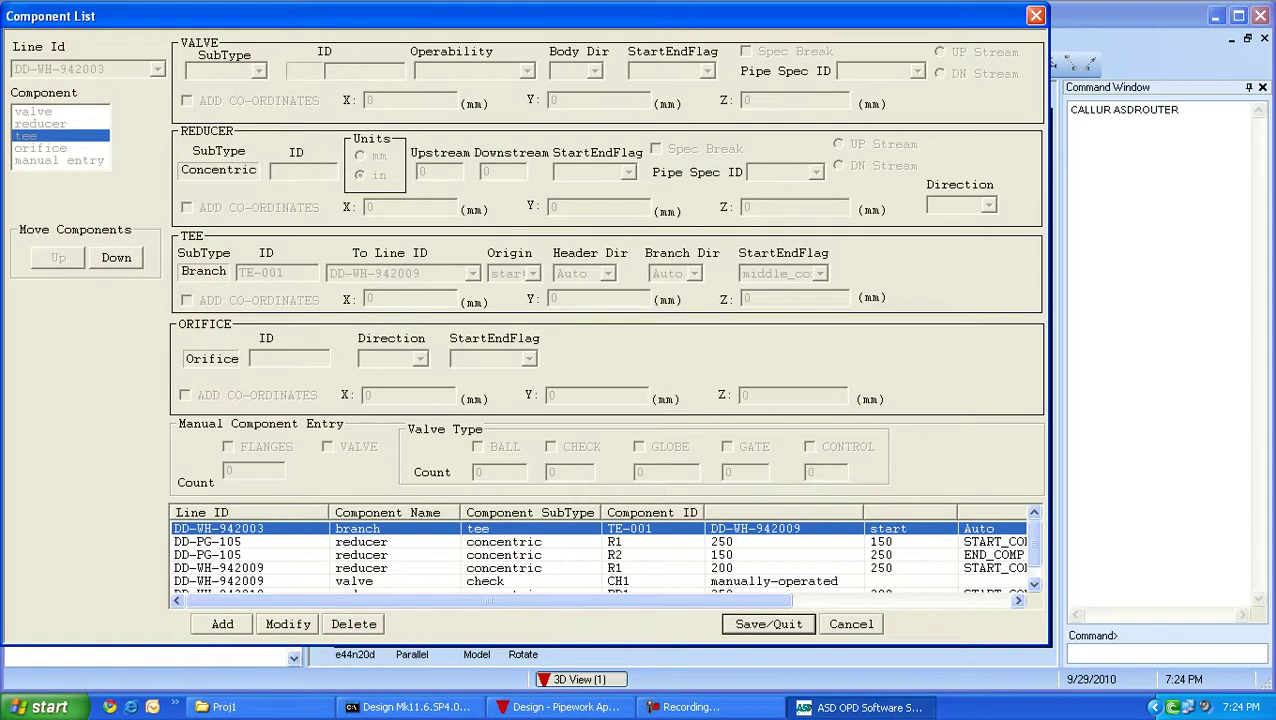
Start a new component entry for line DD-WH-942003 and examine the available line IDs and the reducer fields.
click(222, 624)
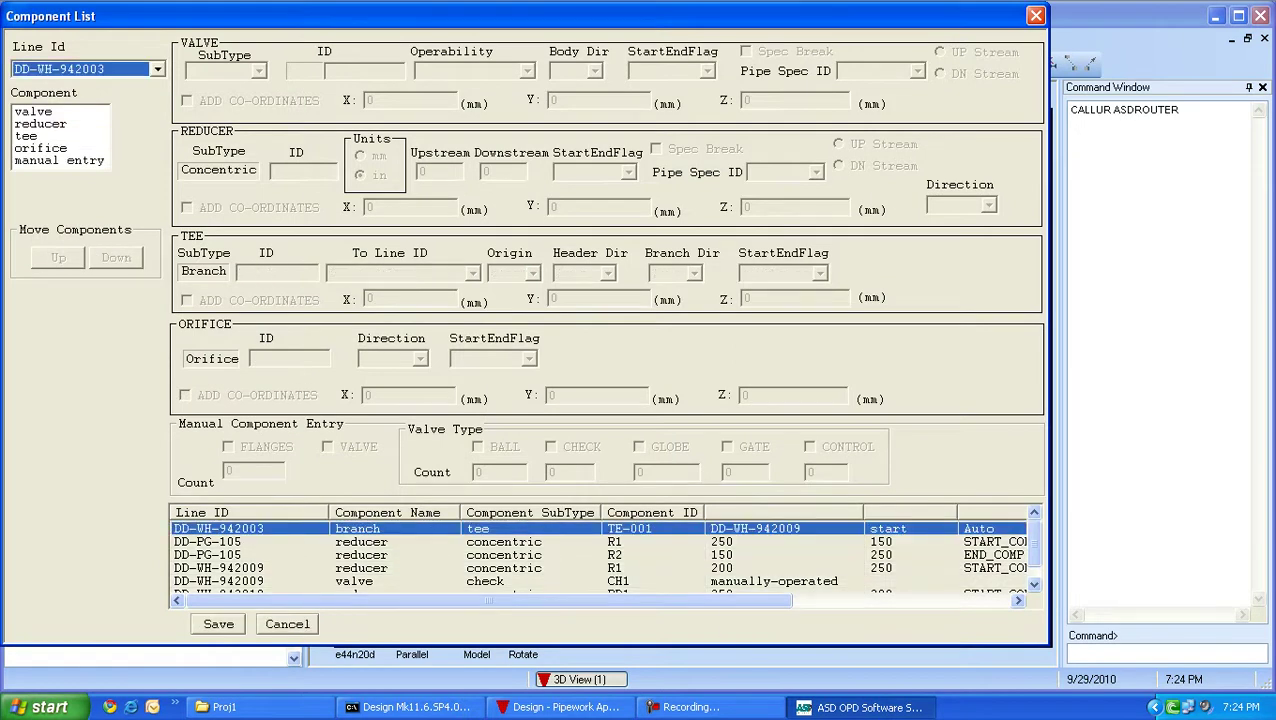
click(157, 69)
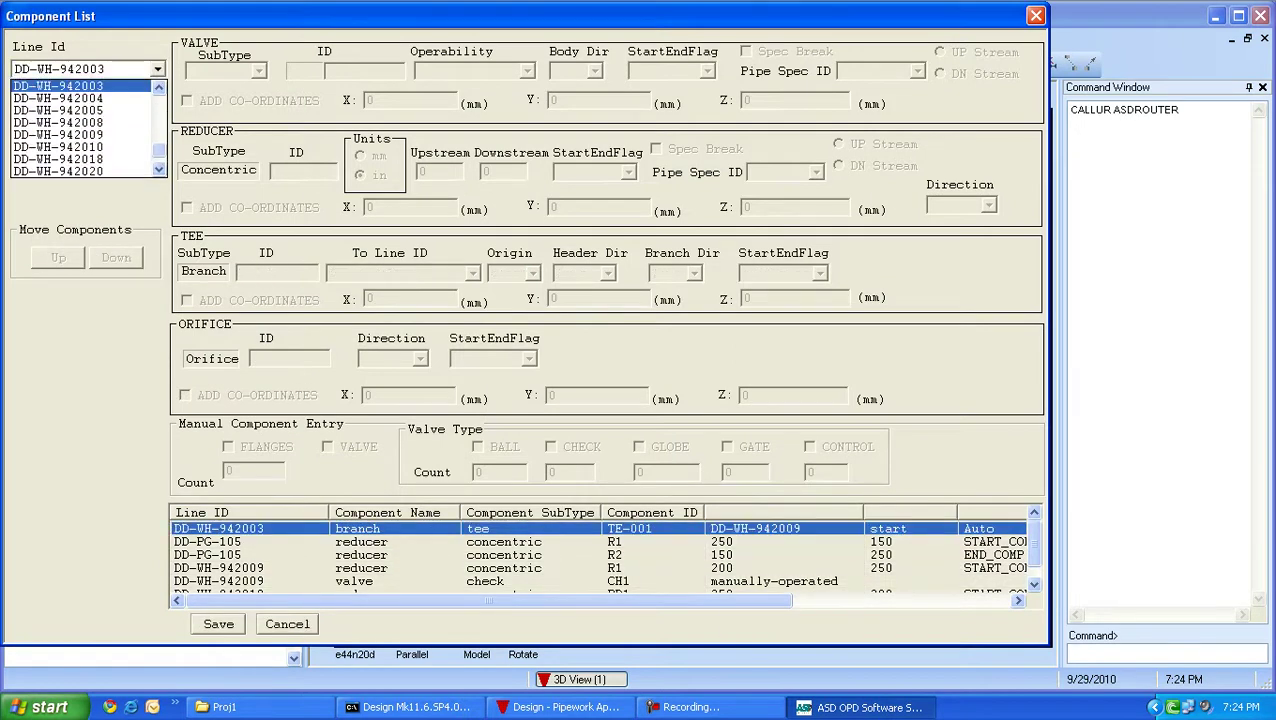
key(Return)
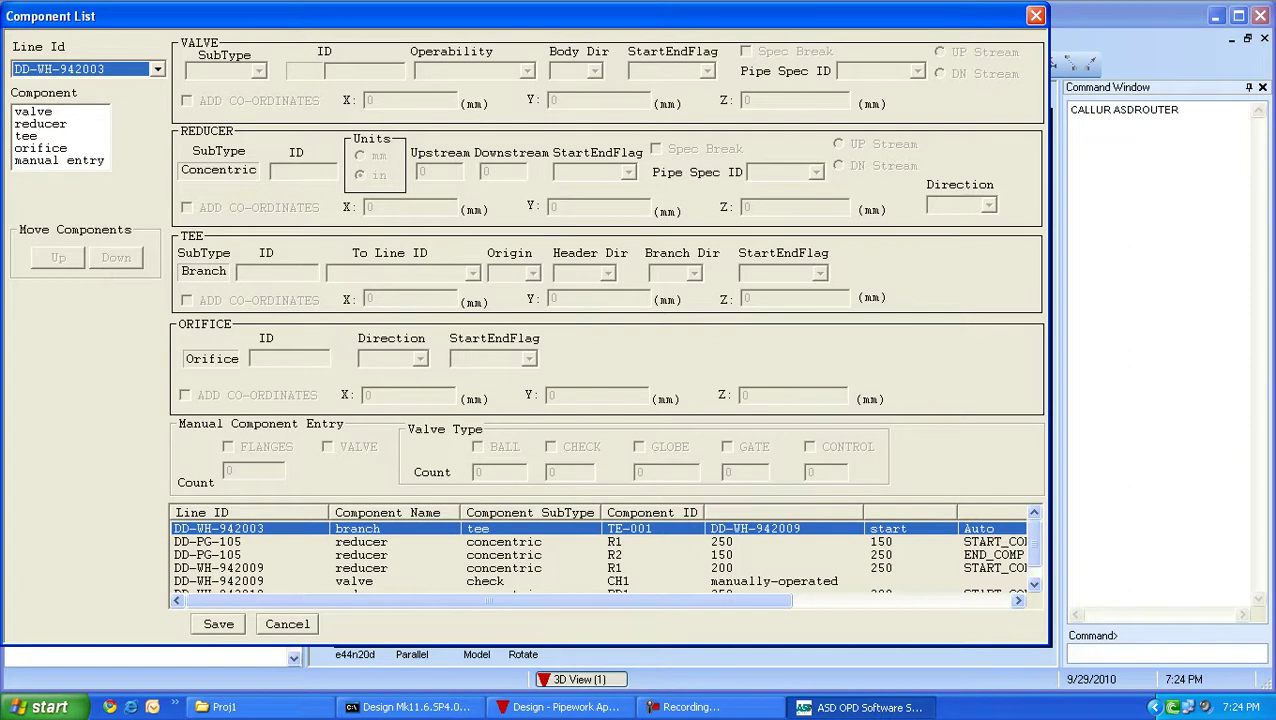
click(40, 123)
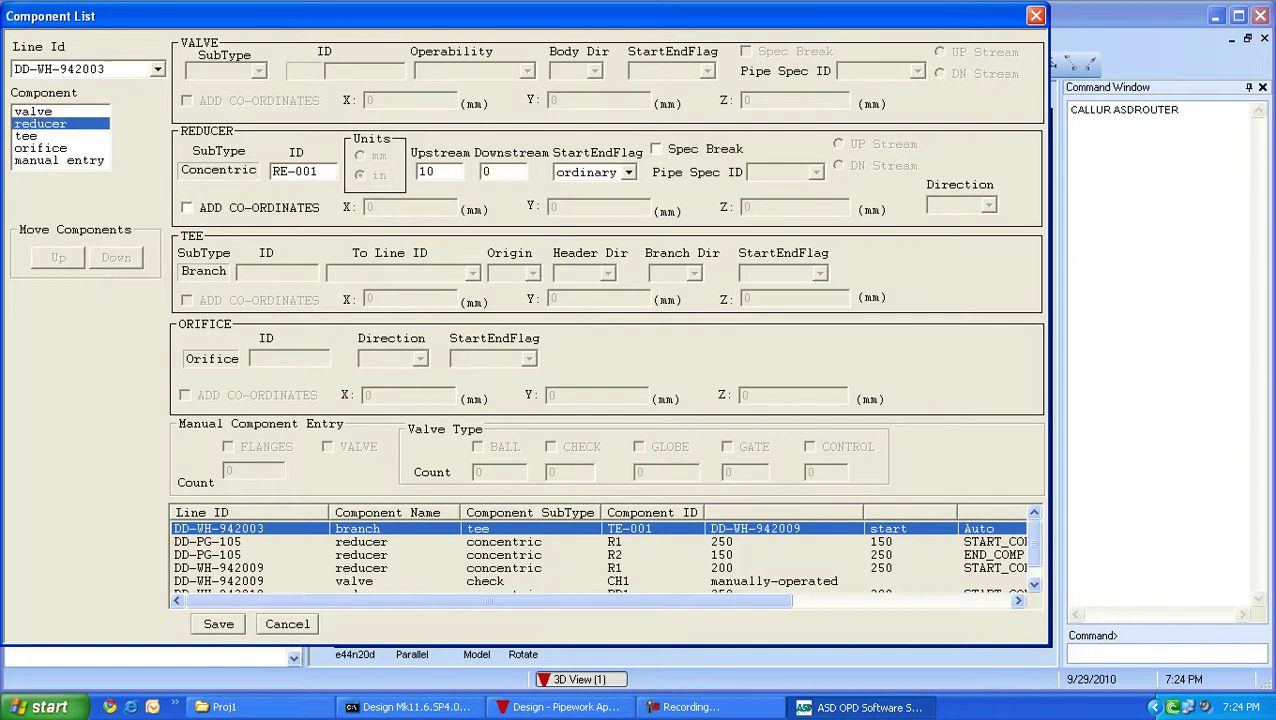
Examine the valve entry's subtypes, operability options and coordinate fields for line DD-WH-942003, and cancel the new component.
click(33, 111)
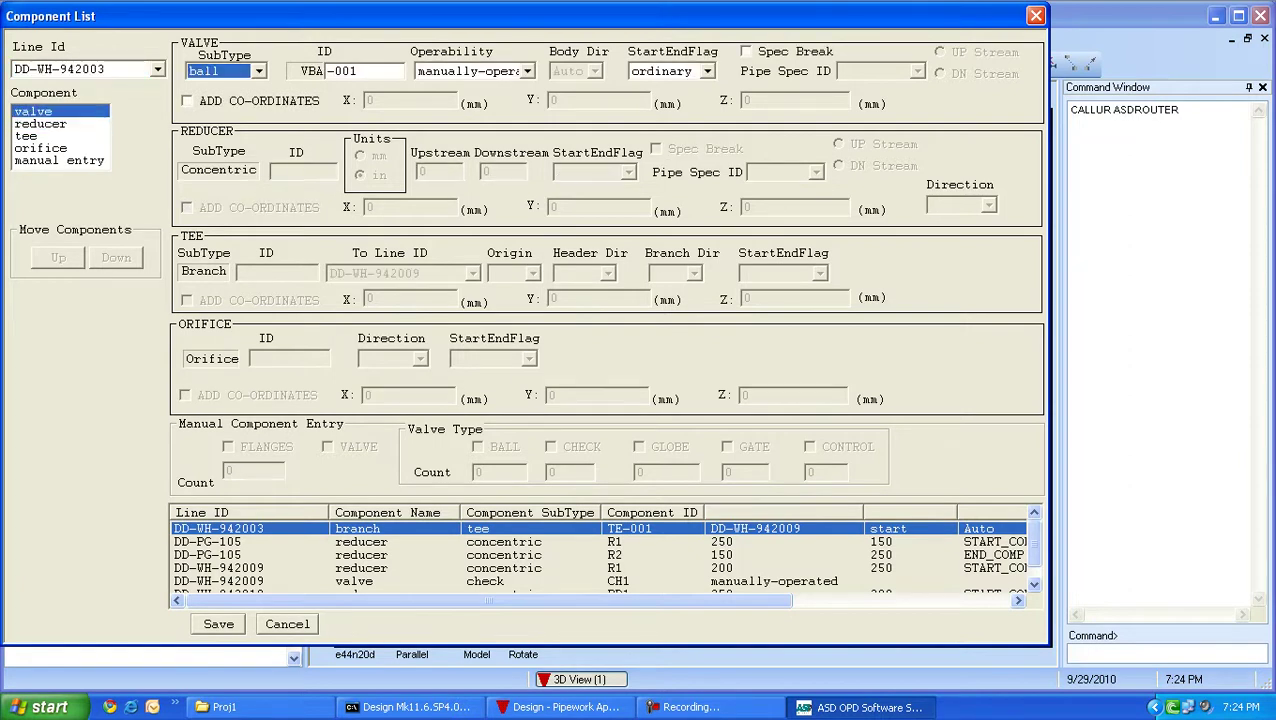
click(259, 71)
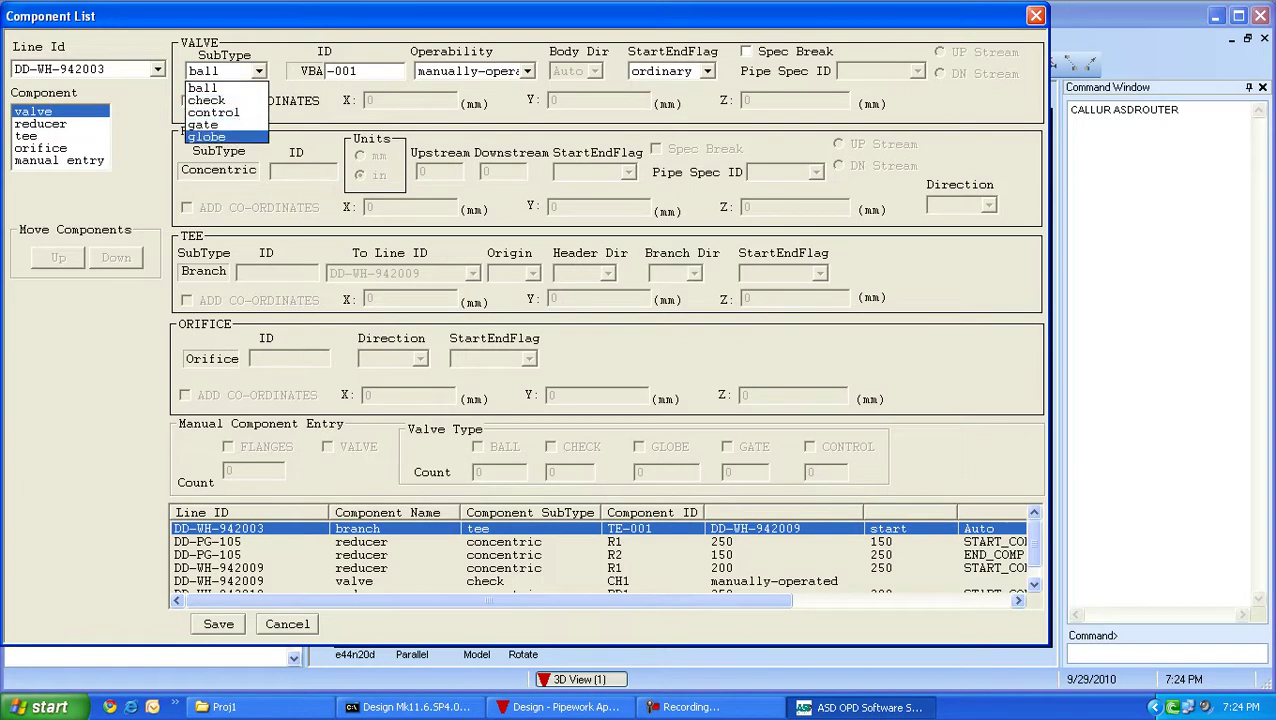
click(203, 87)
click(527, 71)
key(Down)
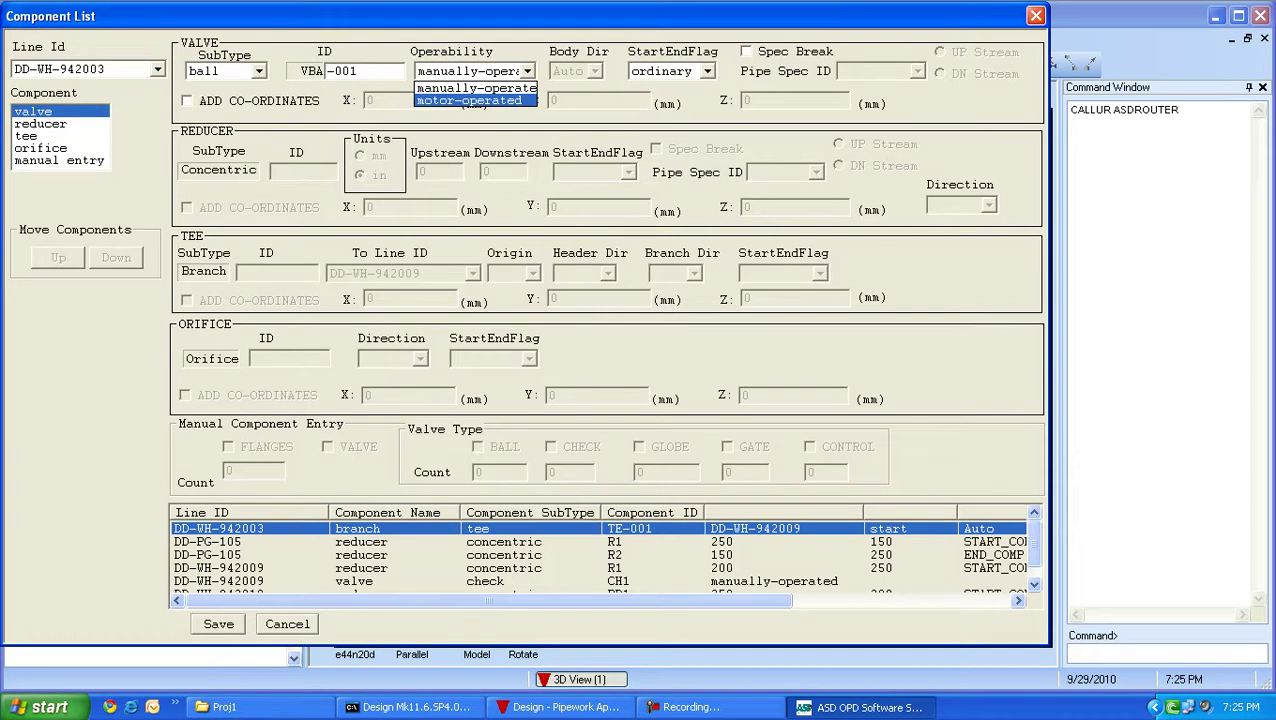
key(Up)
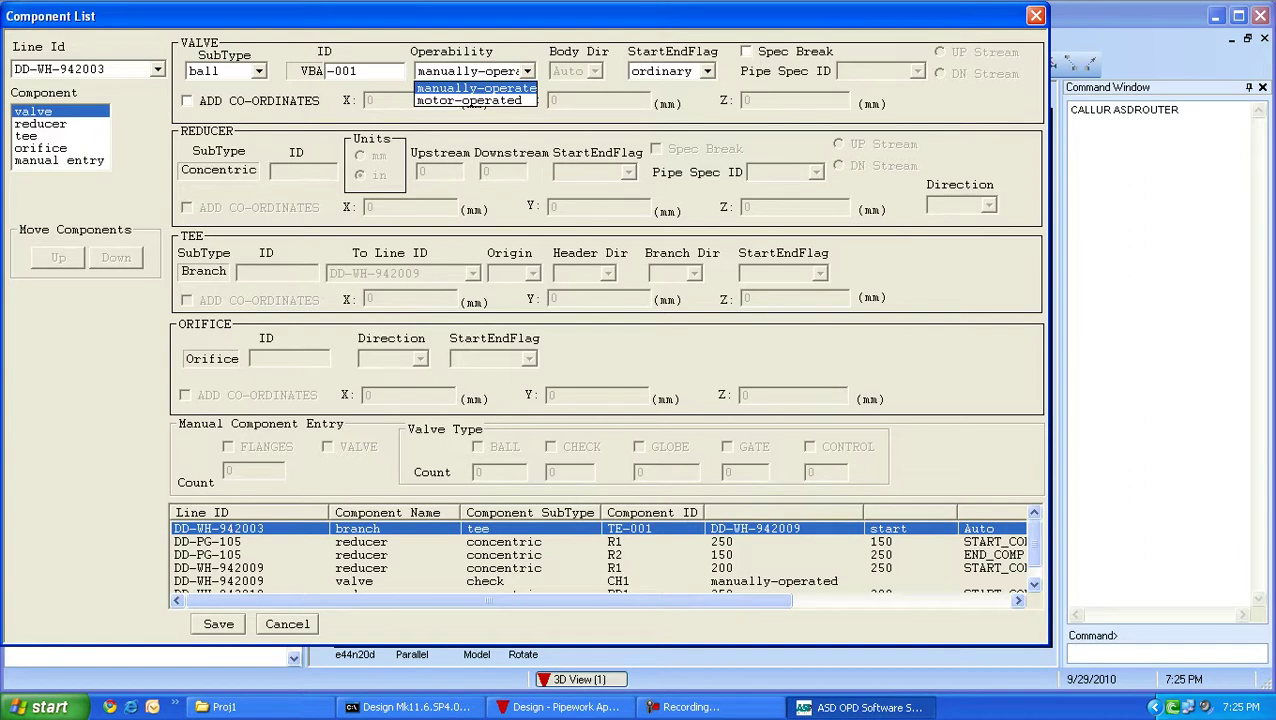
click(475, 88)
click(187, 100)
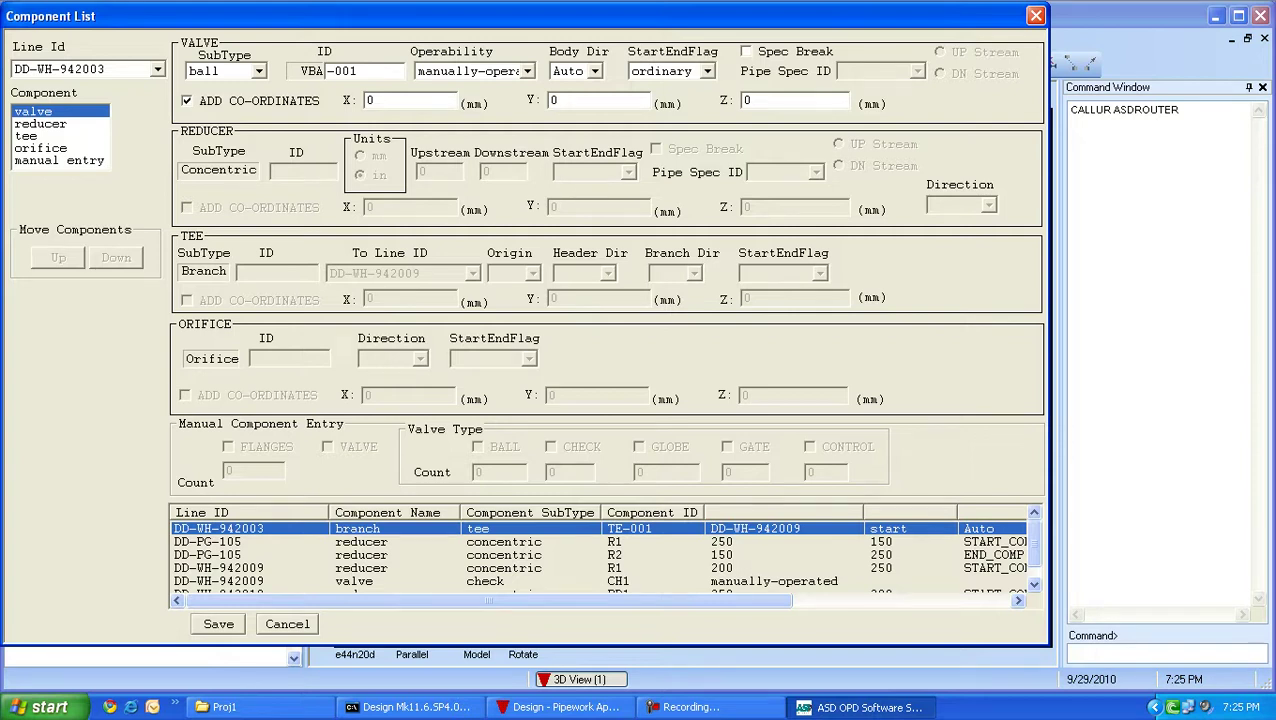
click(287, 623)
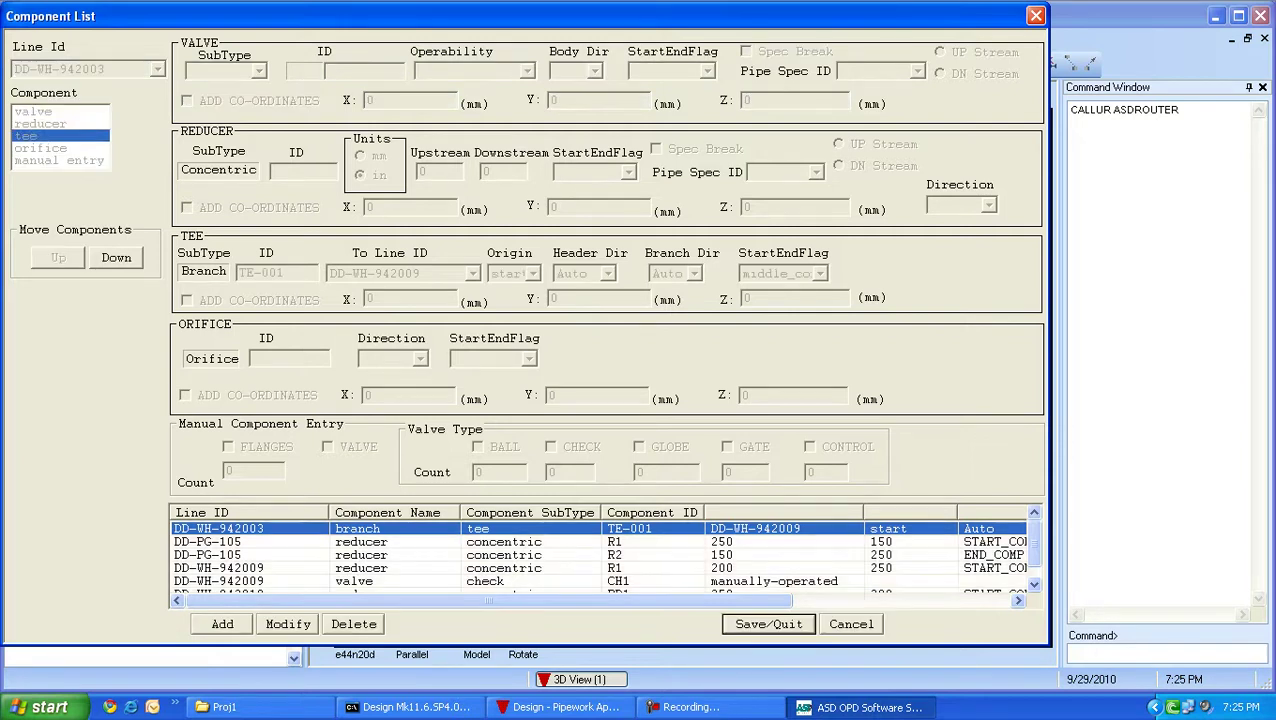
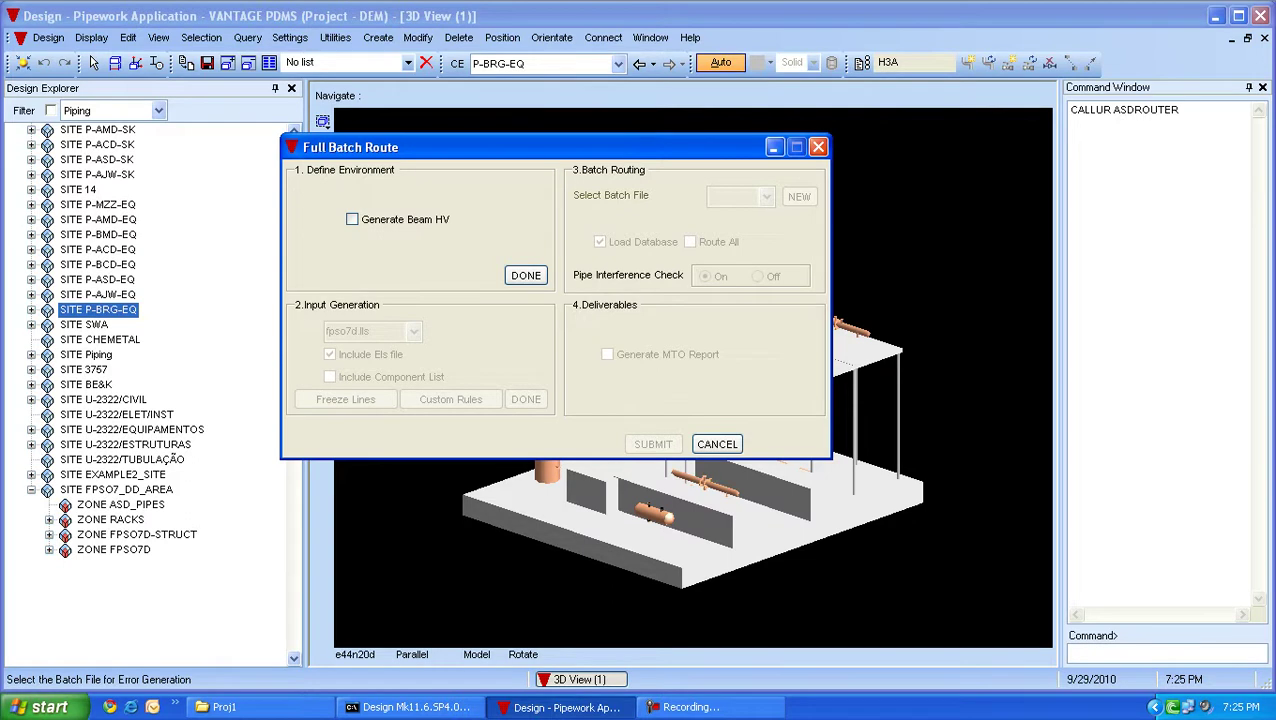
Define the full batch route environment without beam hard volumes by creating and loading the obstructions, and dismiss the load check report.
click(525, 275)
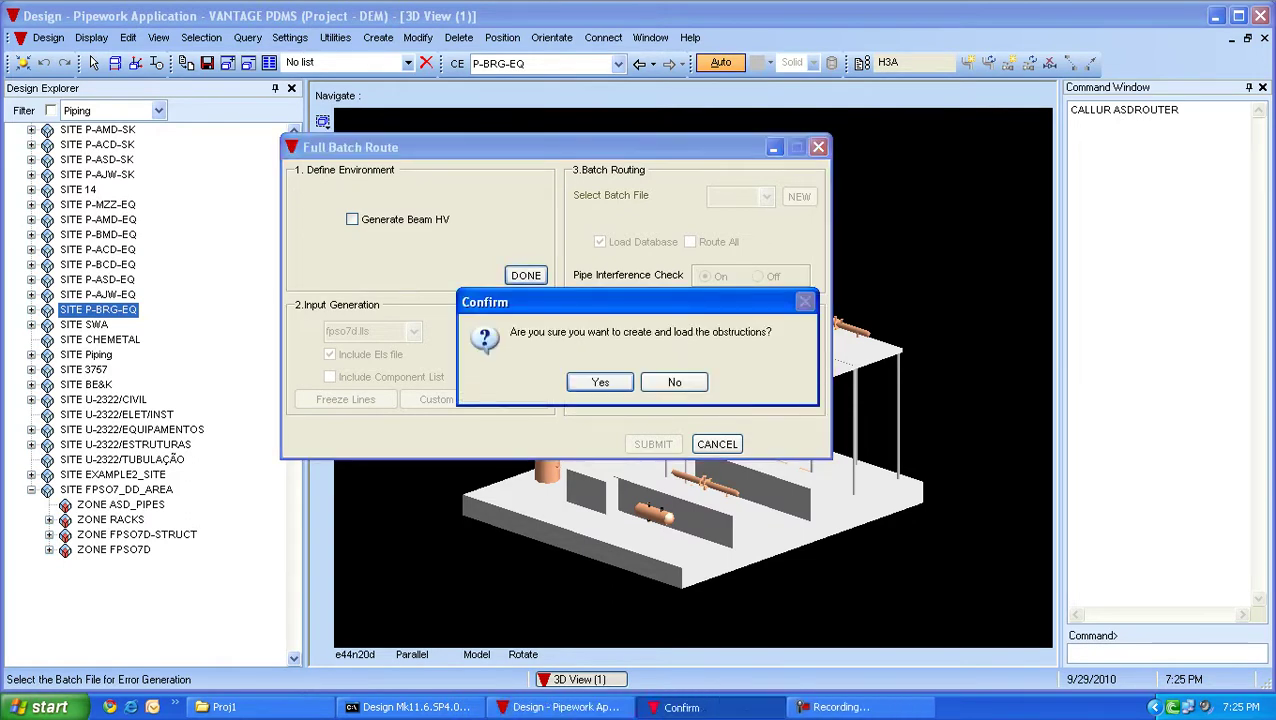
key(Return)
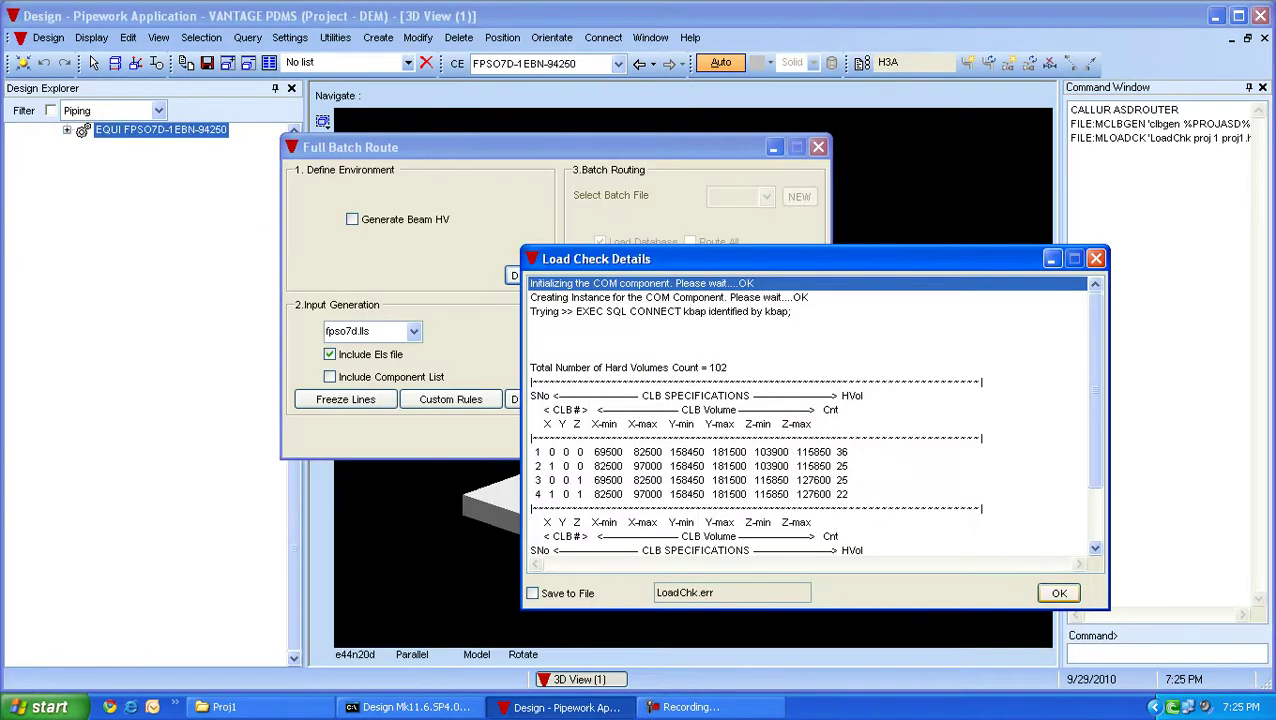
click(1059, 593)
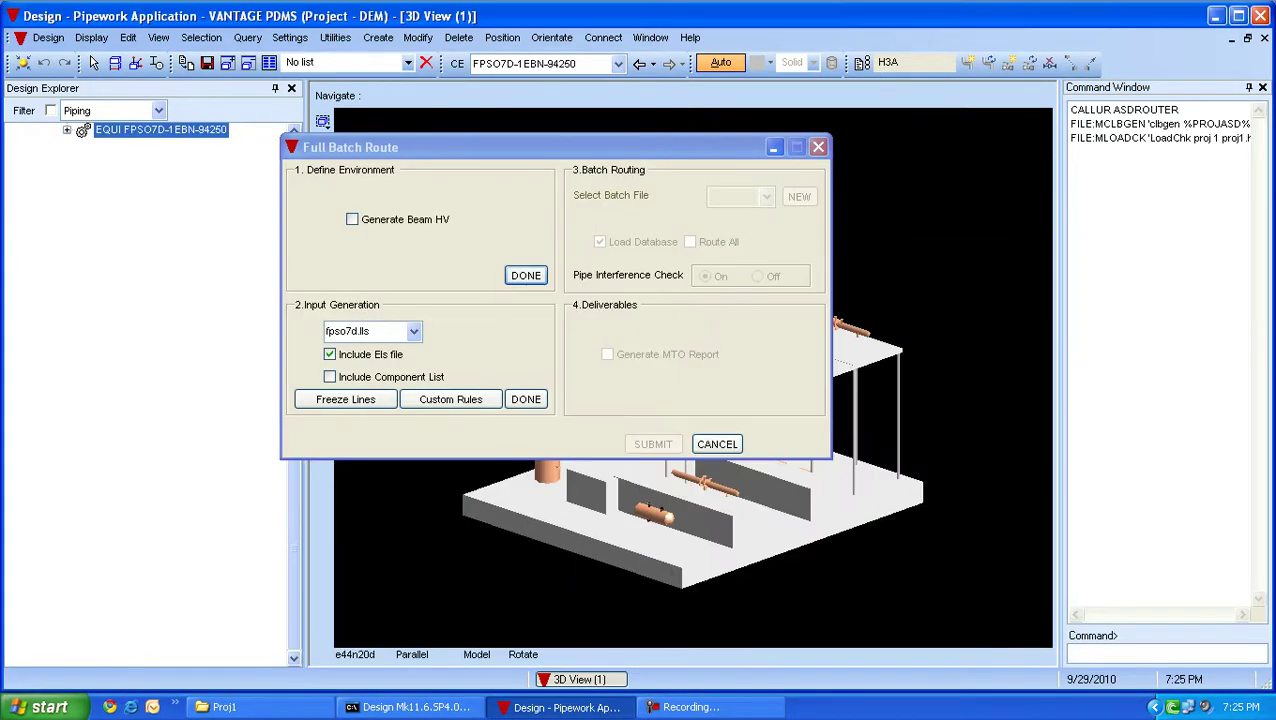
Generate the routing input from fpso7d.lls with the equipment and component lists included, and run the pump configuration.
click(329, 376)
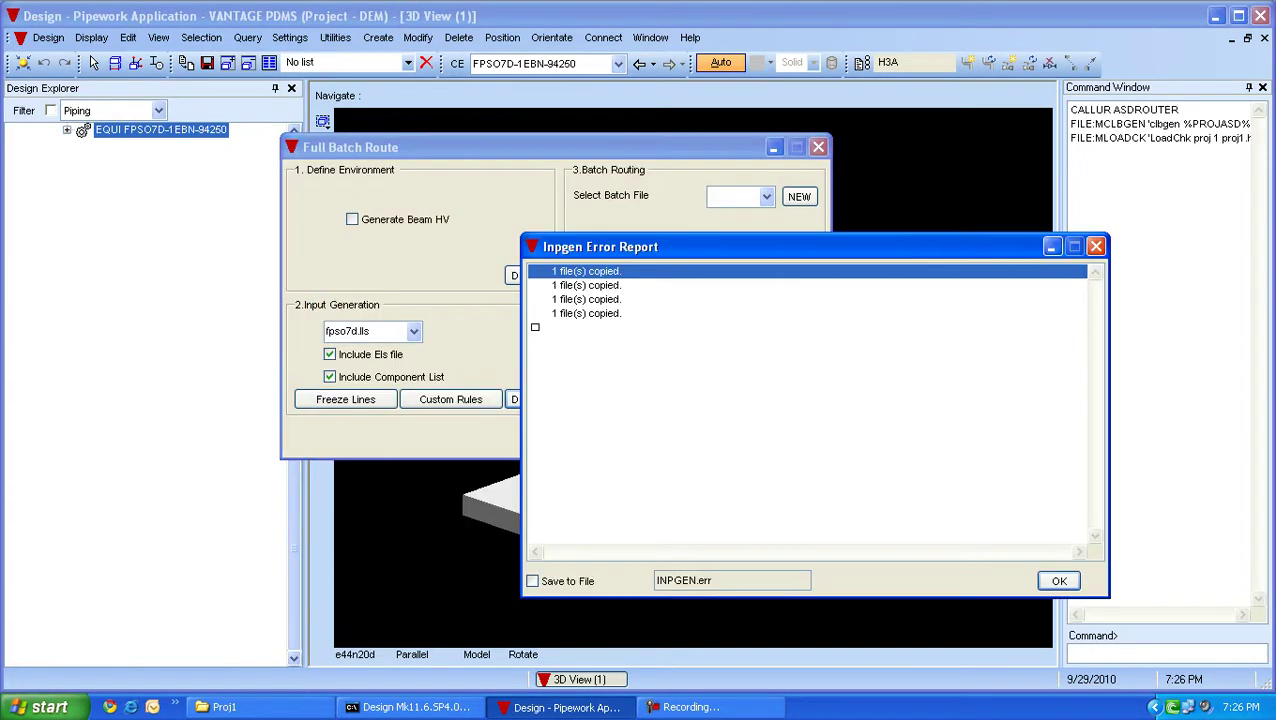
click(1058, 580)
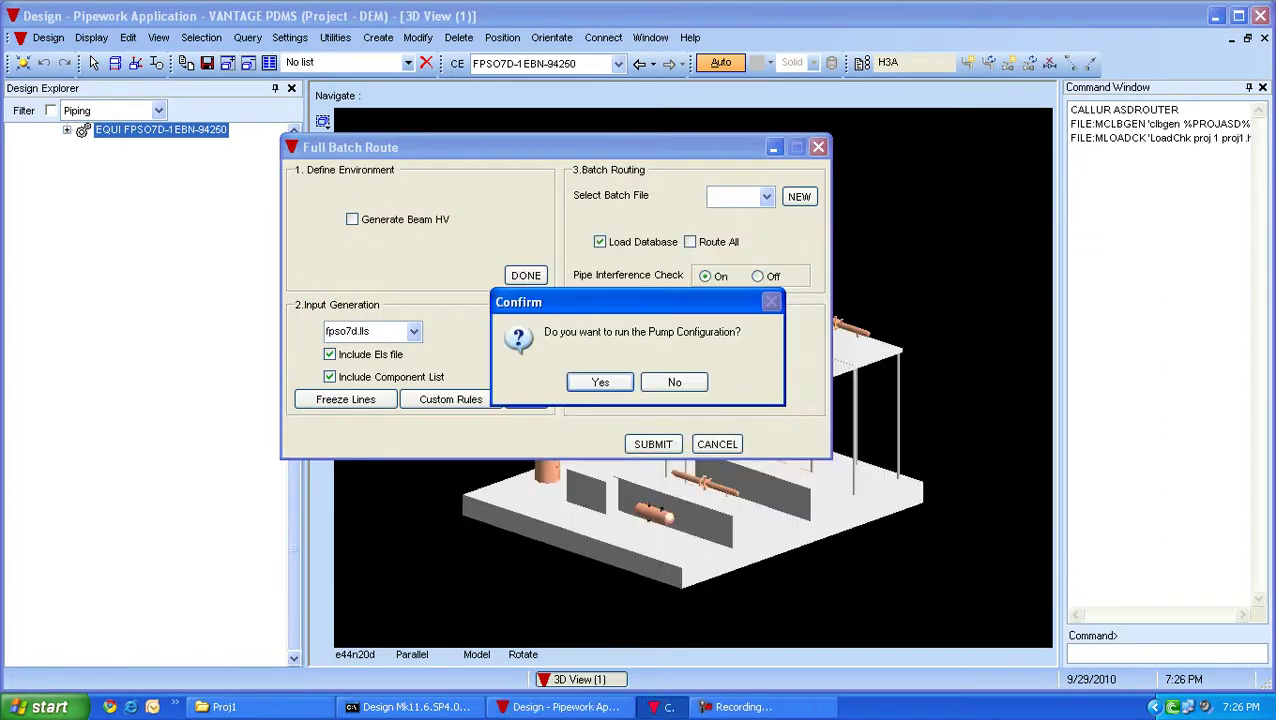
key(Return)
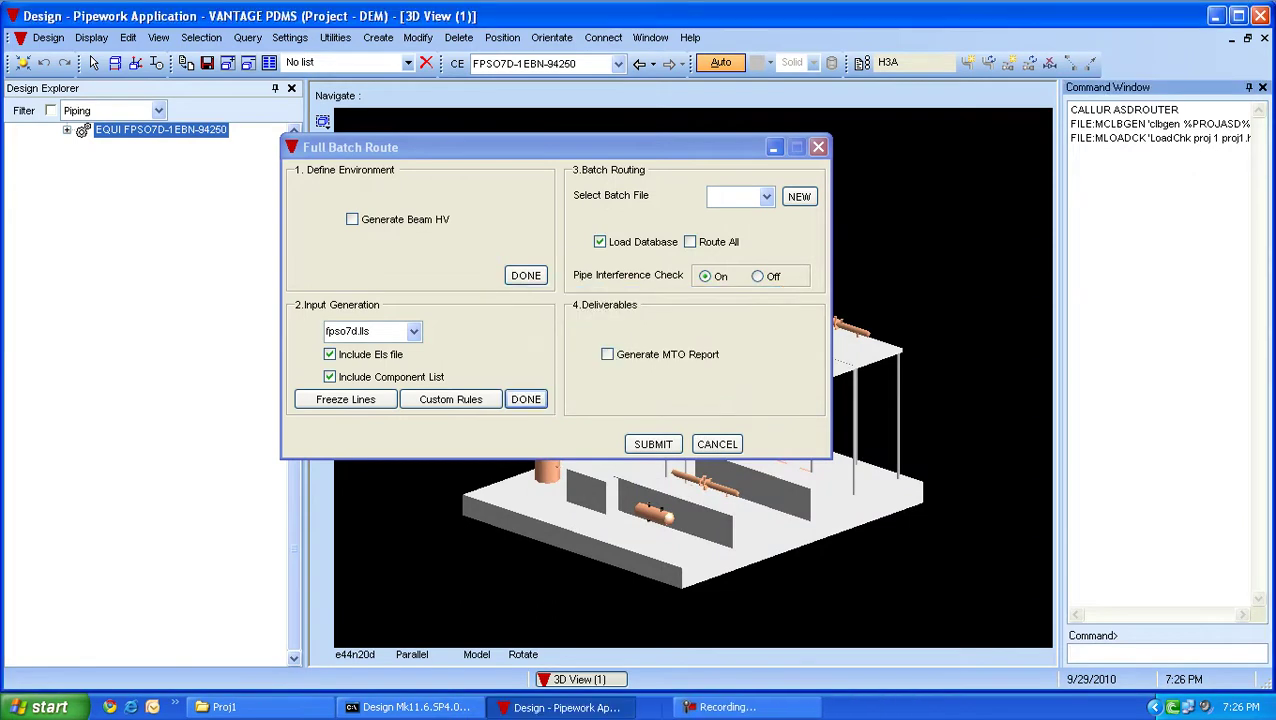
Create a new batch file named ALLLINES for the batch routing.
click(798, 196)
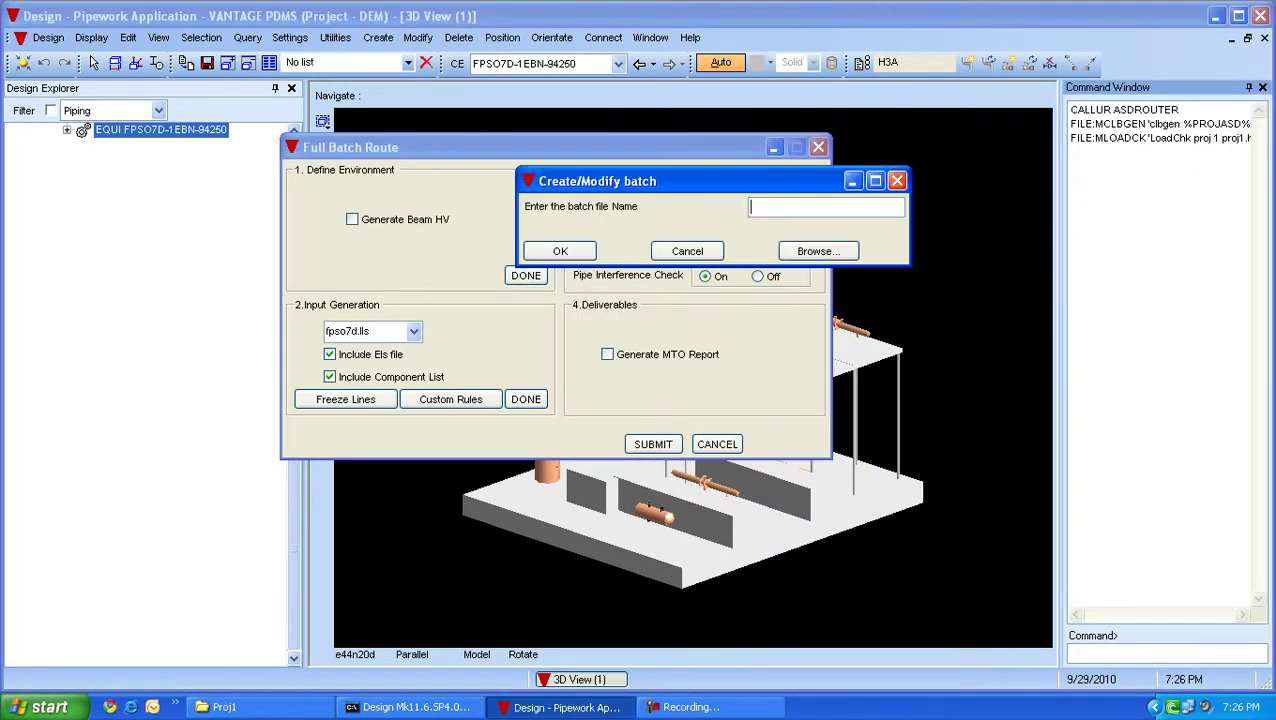
text(ALLLI)
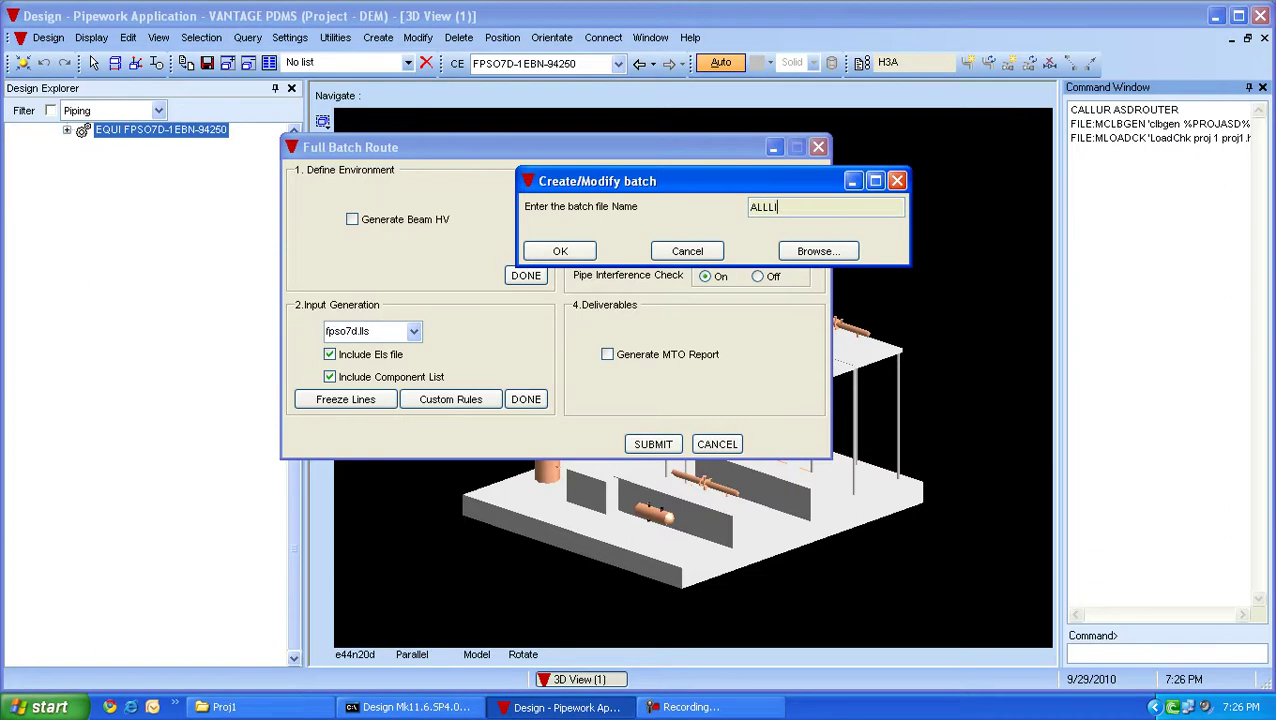
text(NES)
key(Tab)
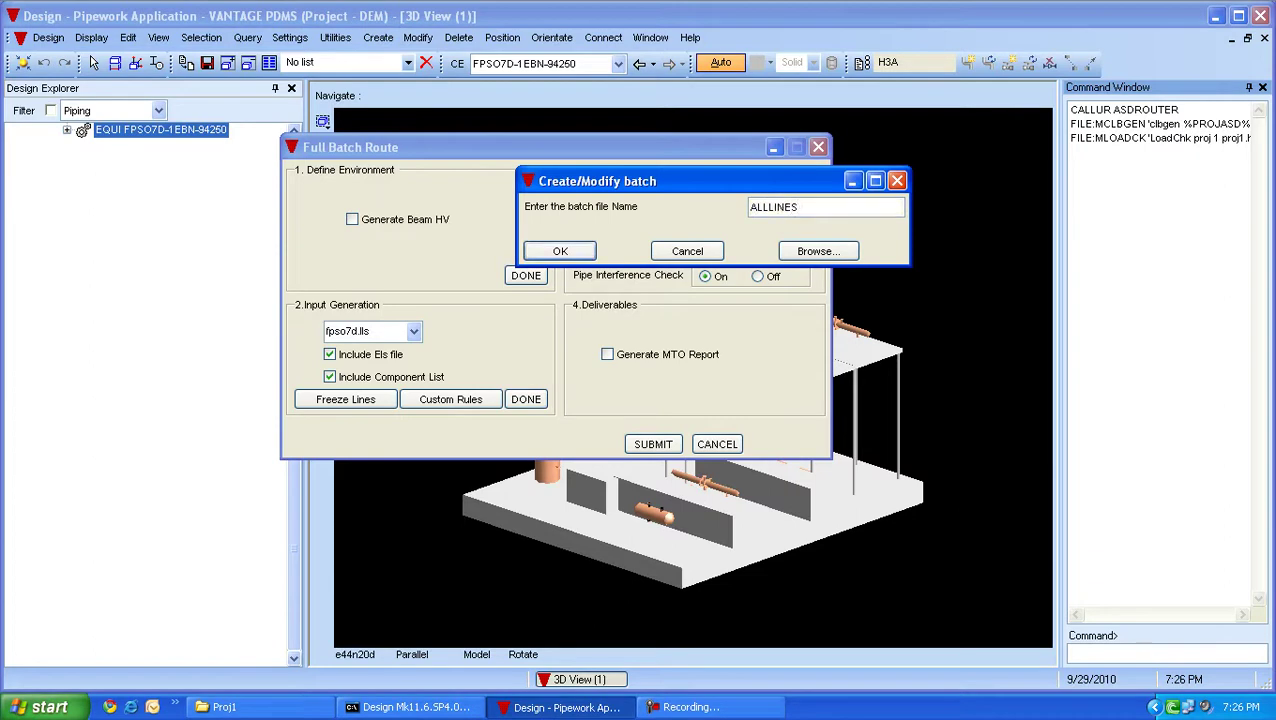
key(Return)
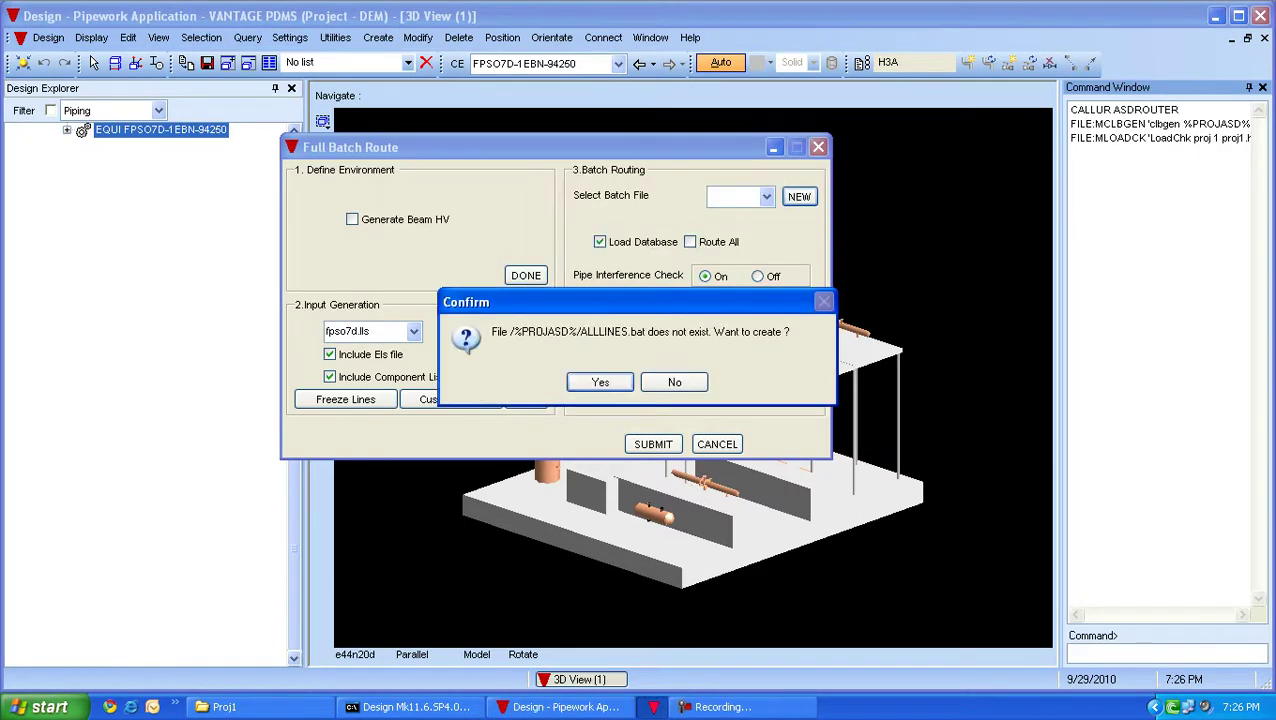
key(Return)
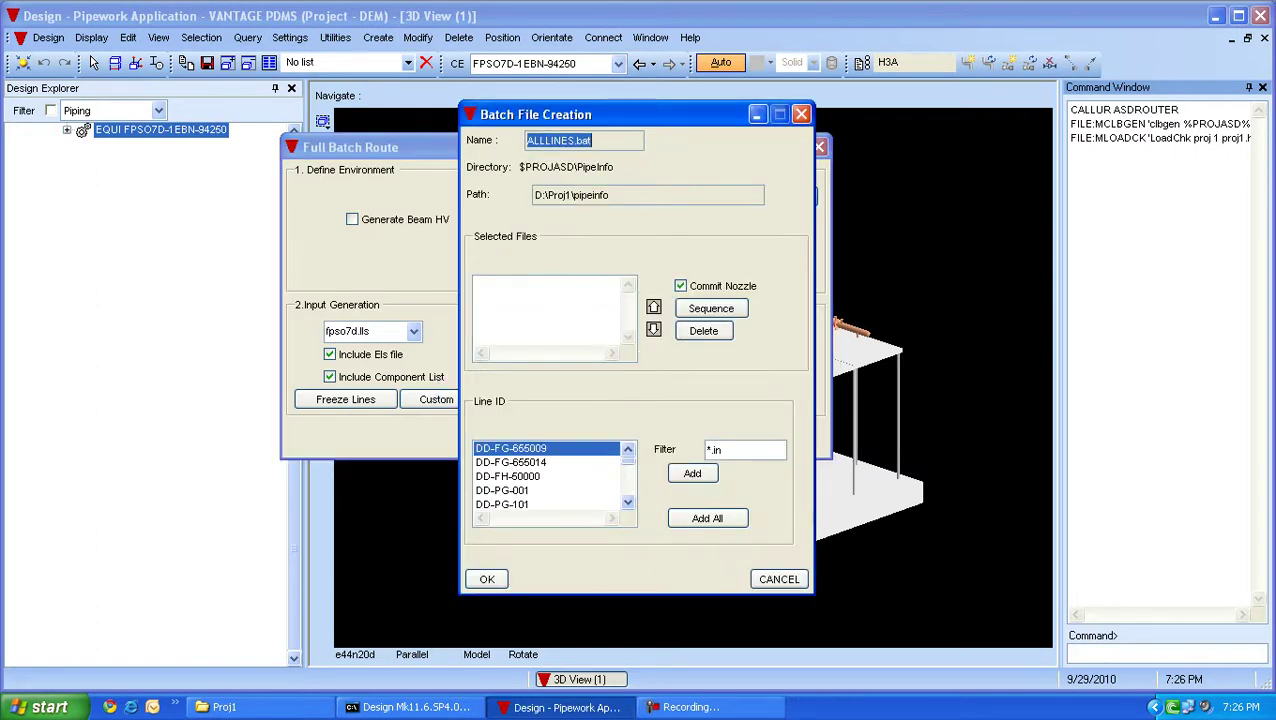
Add all line IDs to ALLLINES.bat, sequence them for routing and save the batch file.
click(707, 518)
click(707, 518)
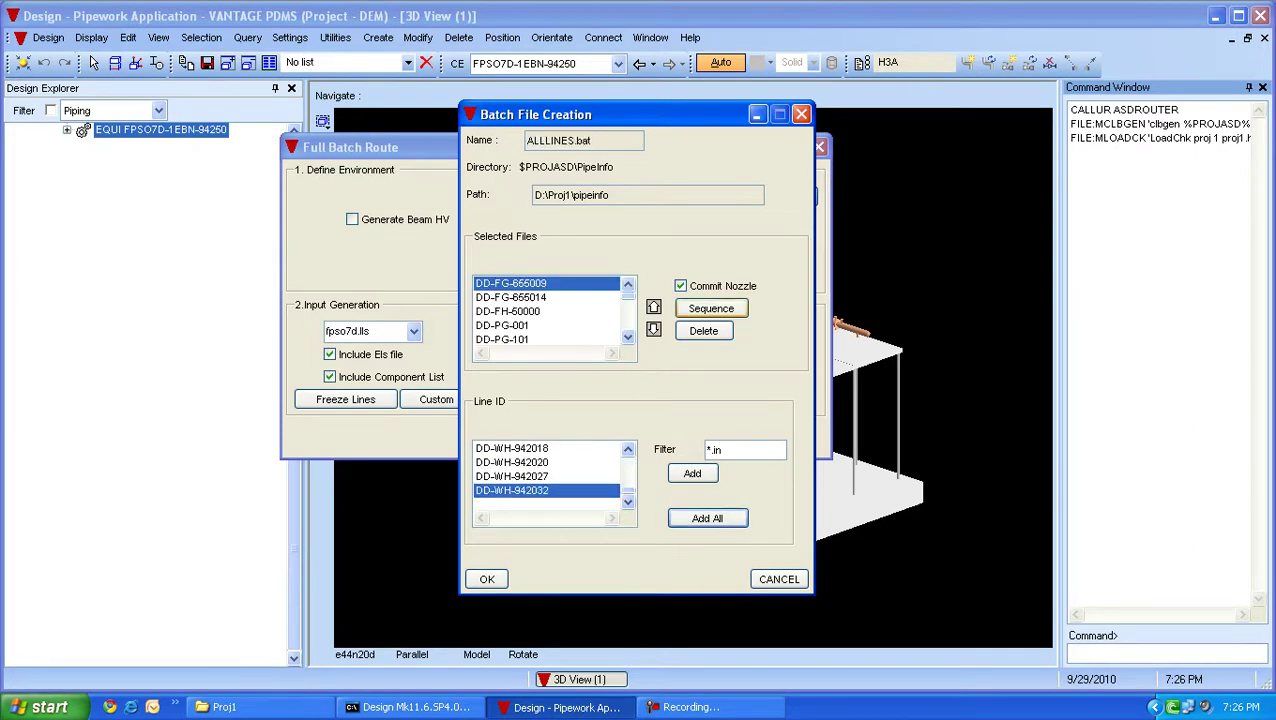
click(711, 308)
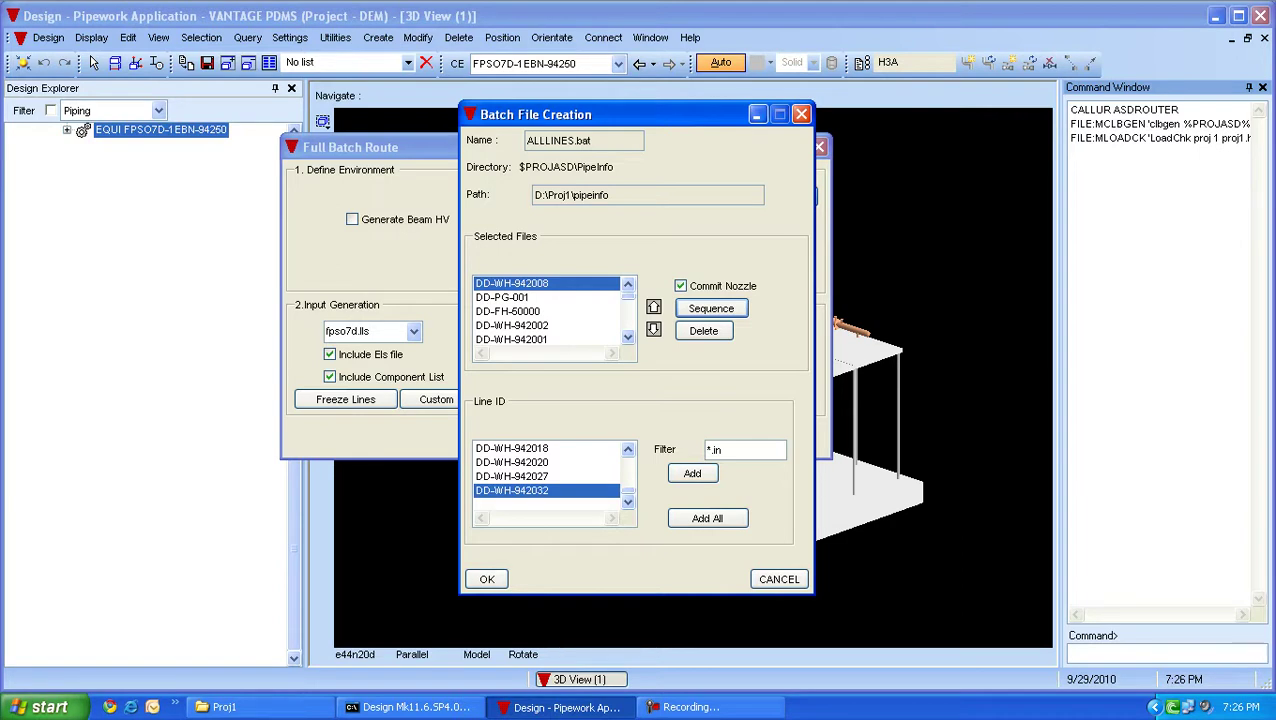
click(486, 578)
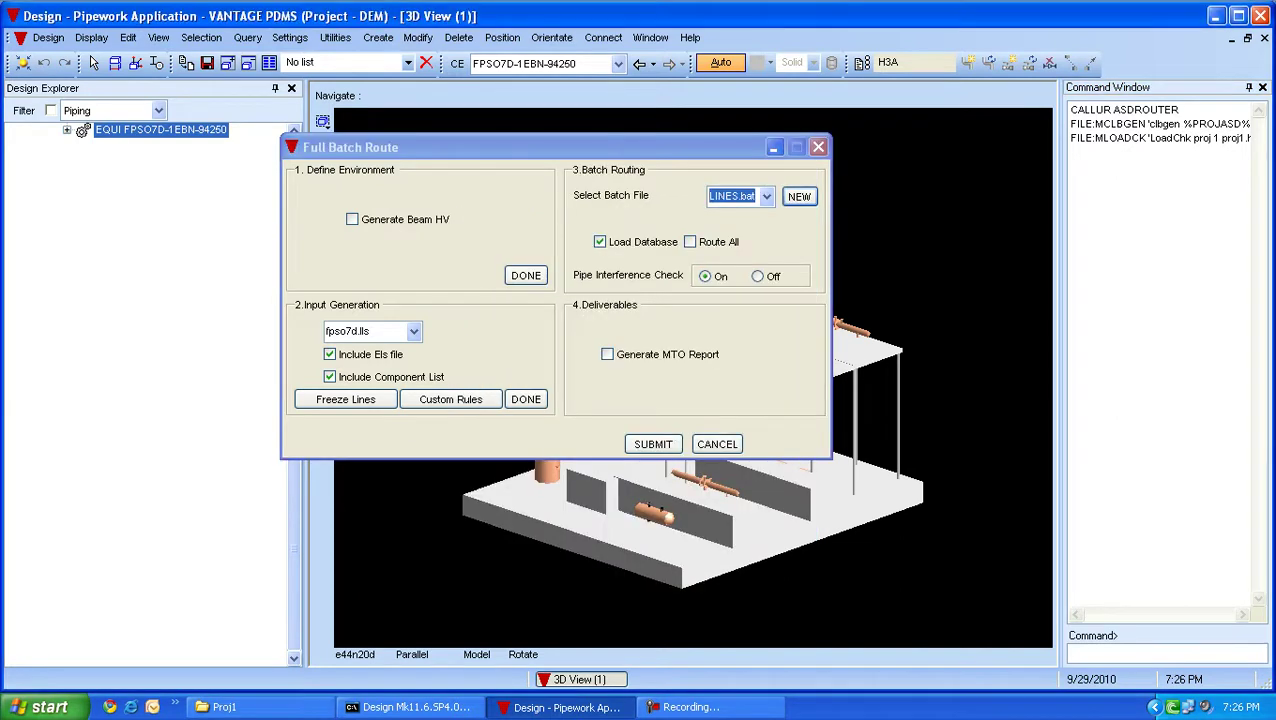
Run the full batch route with ALLLINES.bat, loading the obstructions, and dismiss the batch error report.
click(653, 444)
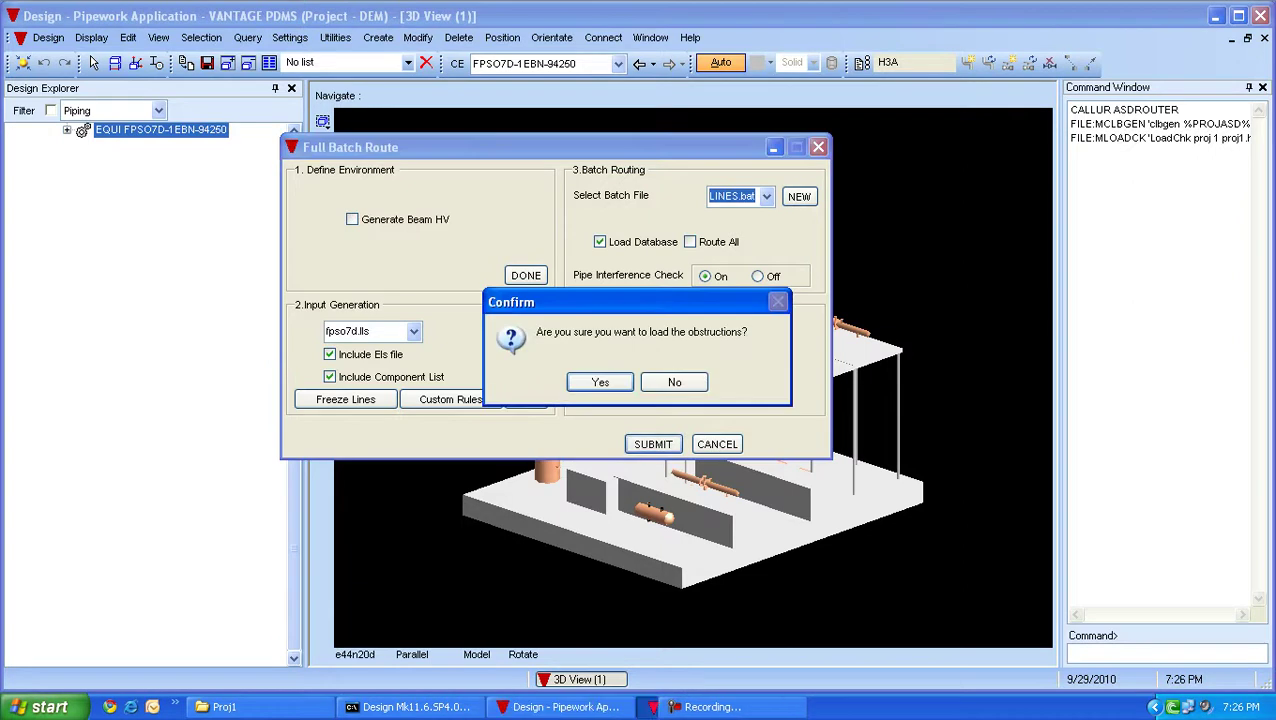
key(Return)
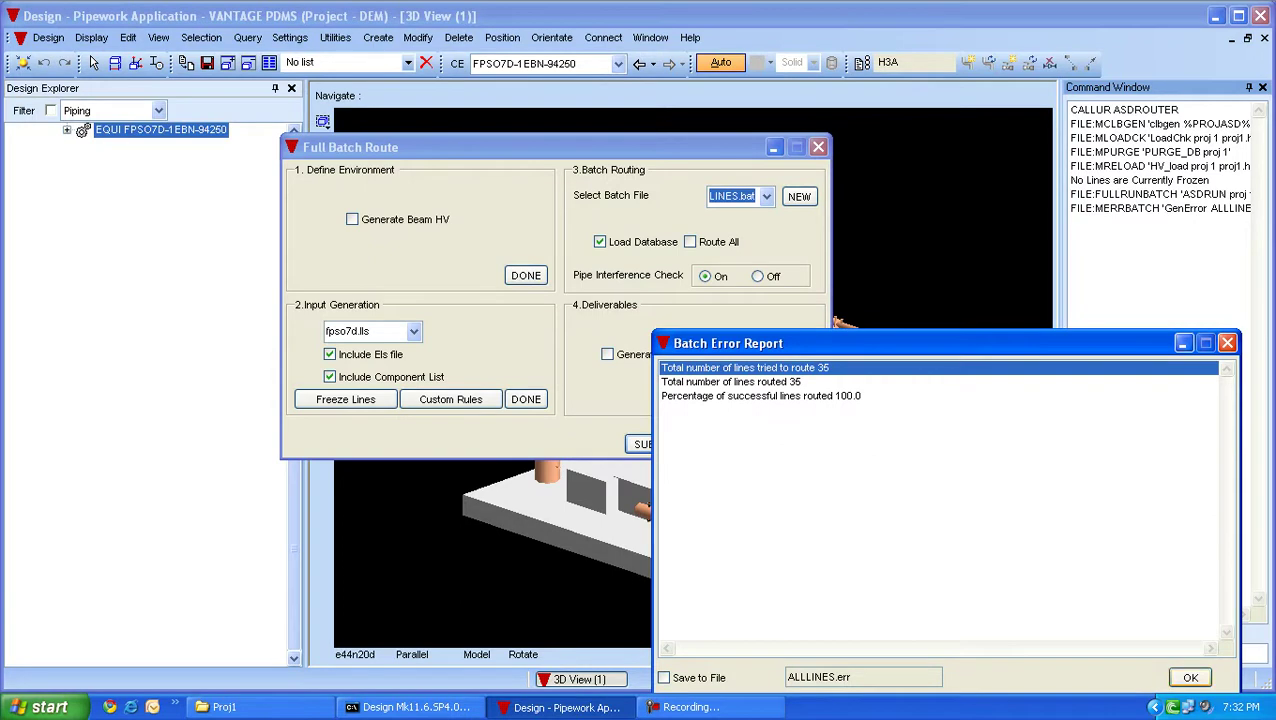
key(Return)
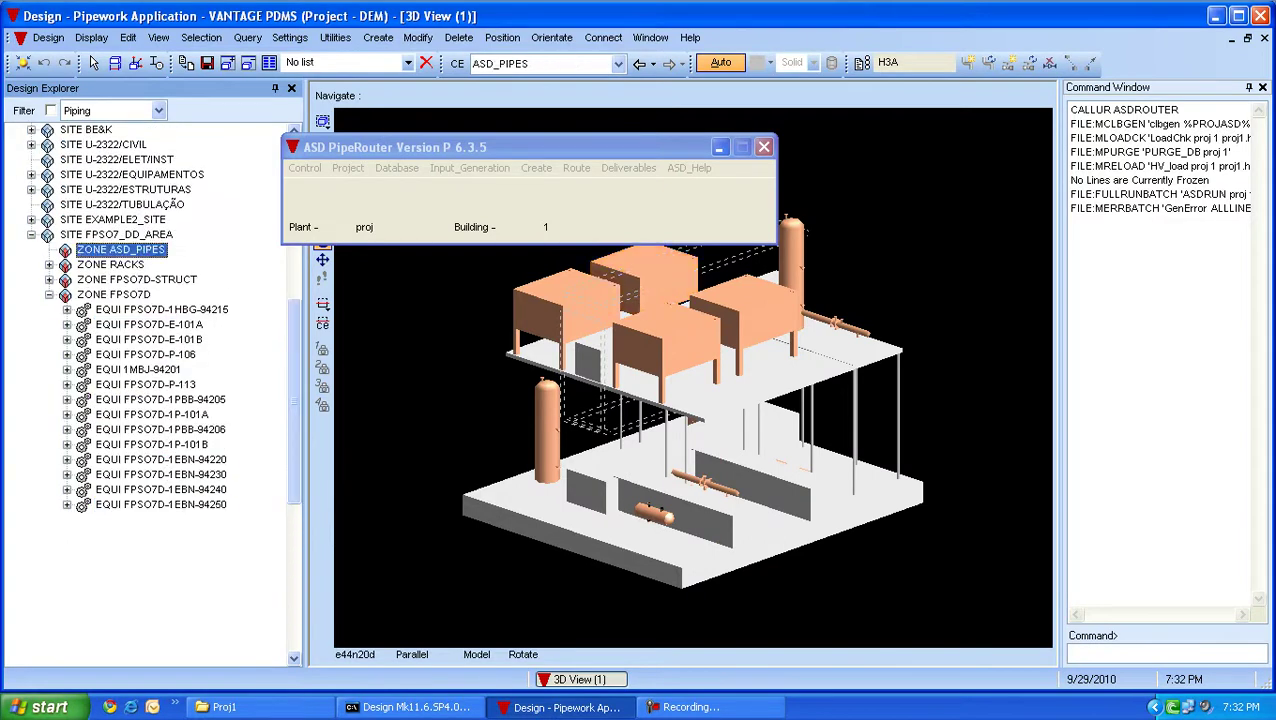
Generate the PML macros for the ALLLINES.bat batch file and accept the SHOP settings to bring the routed pipes into the model.
click(628, 168)
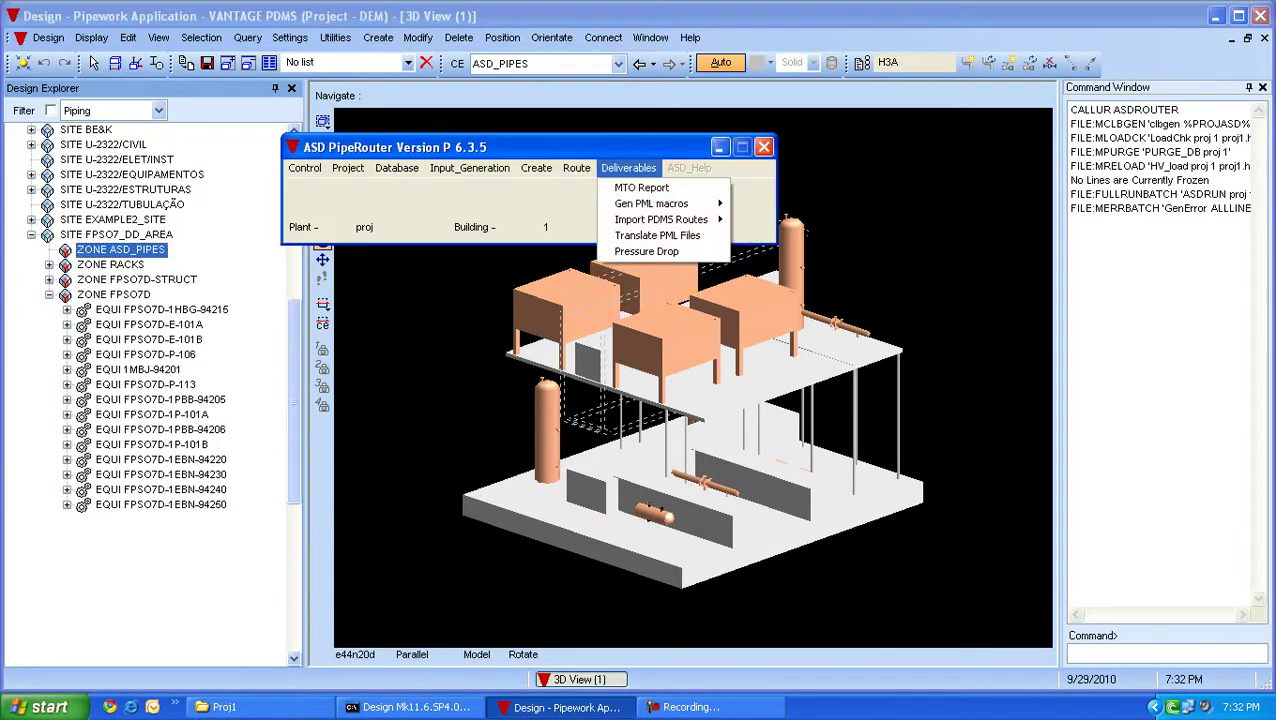
mouse_move(651, 203)
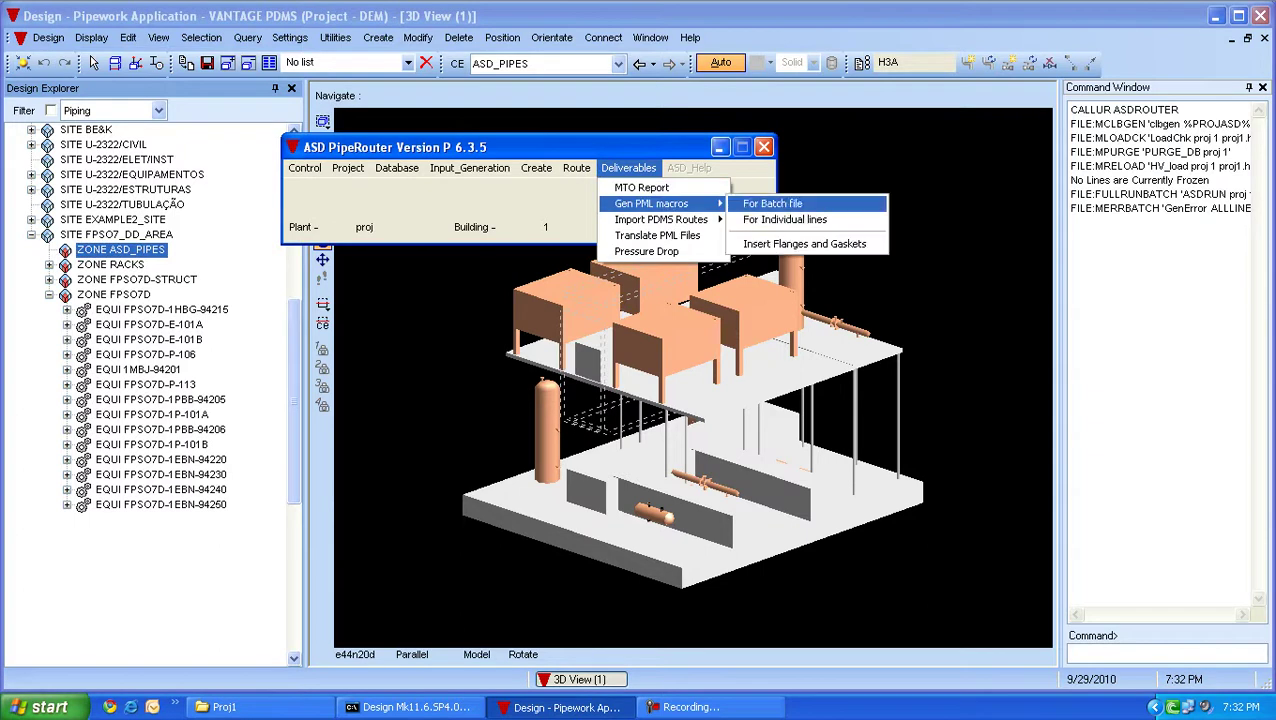
click(772, 203)
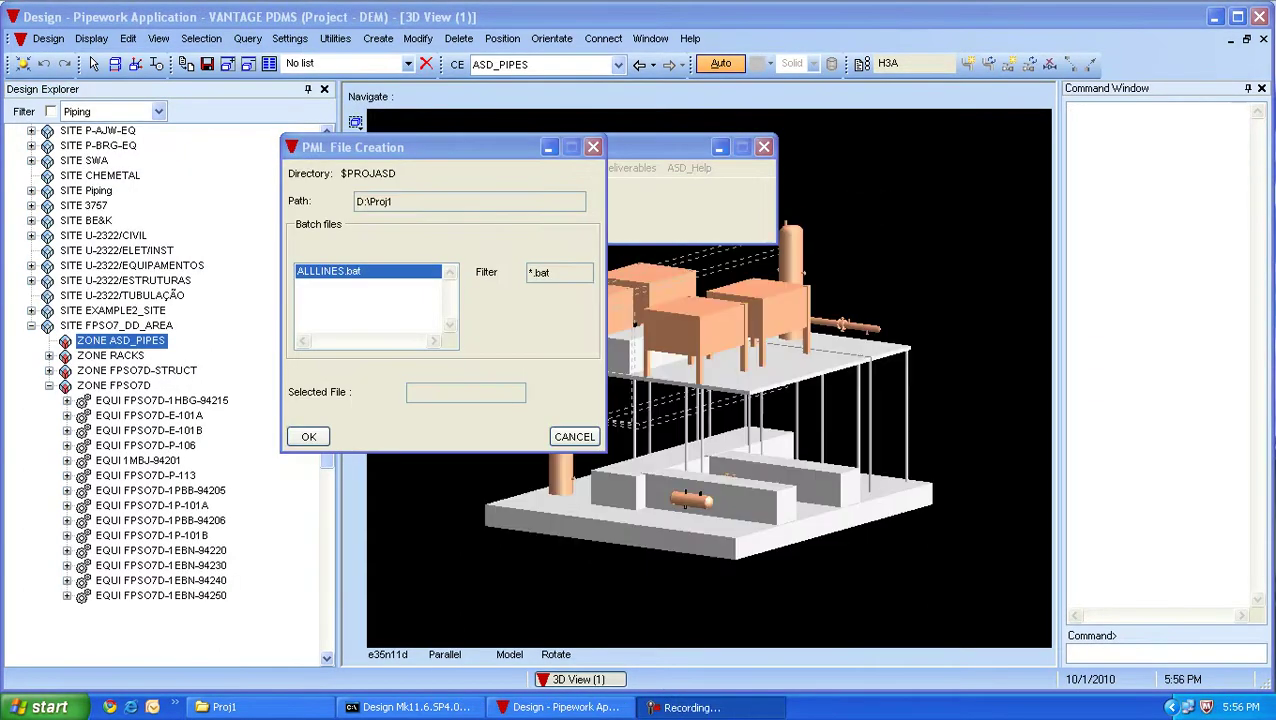
click(328, 271)
click(308, 436)
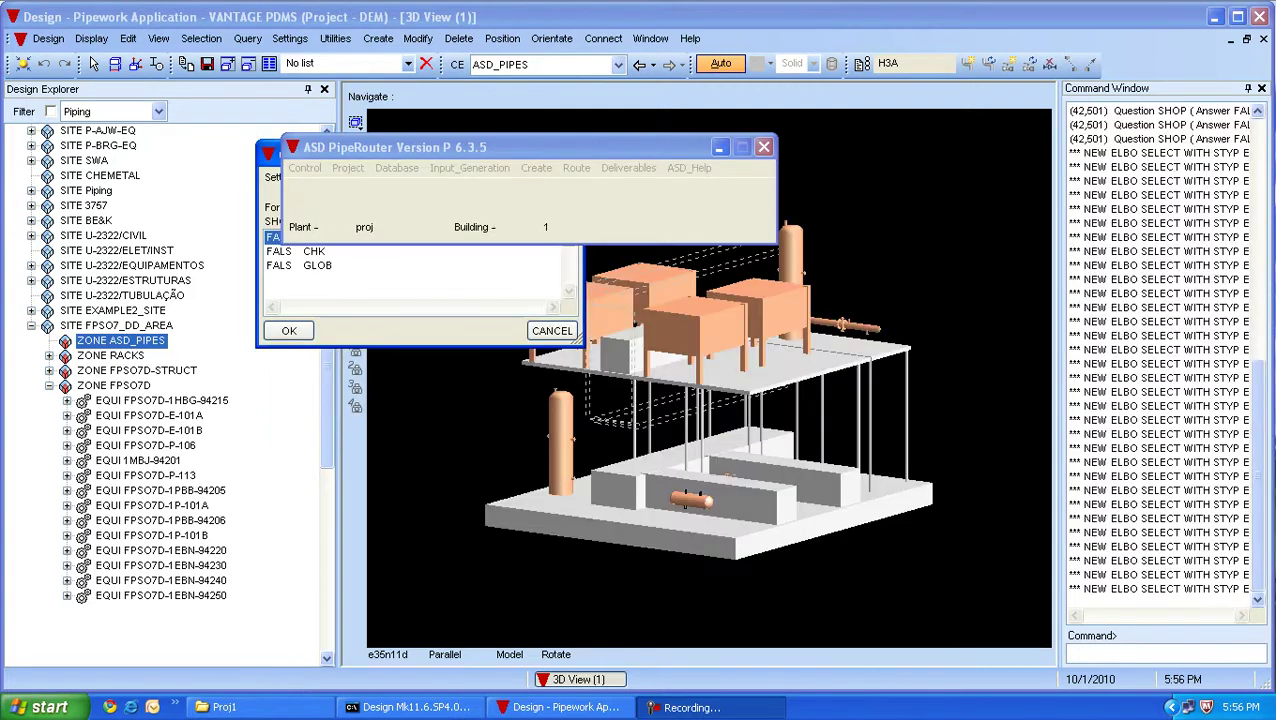
click(288, 330)
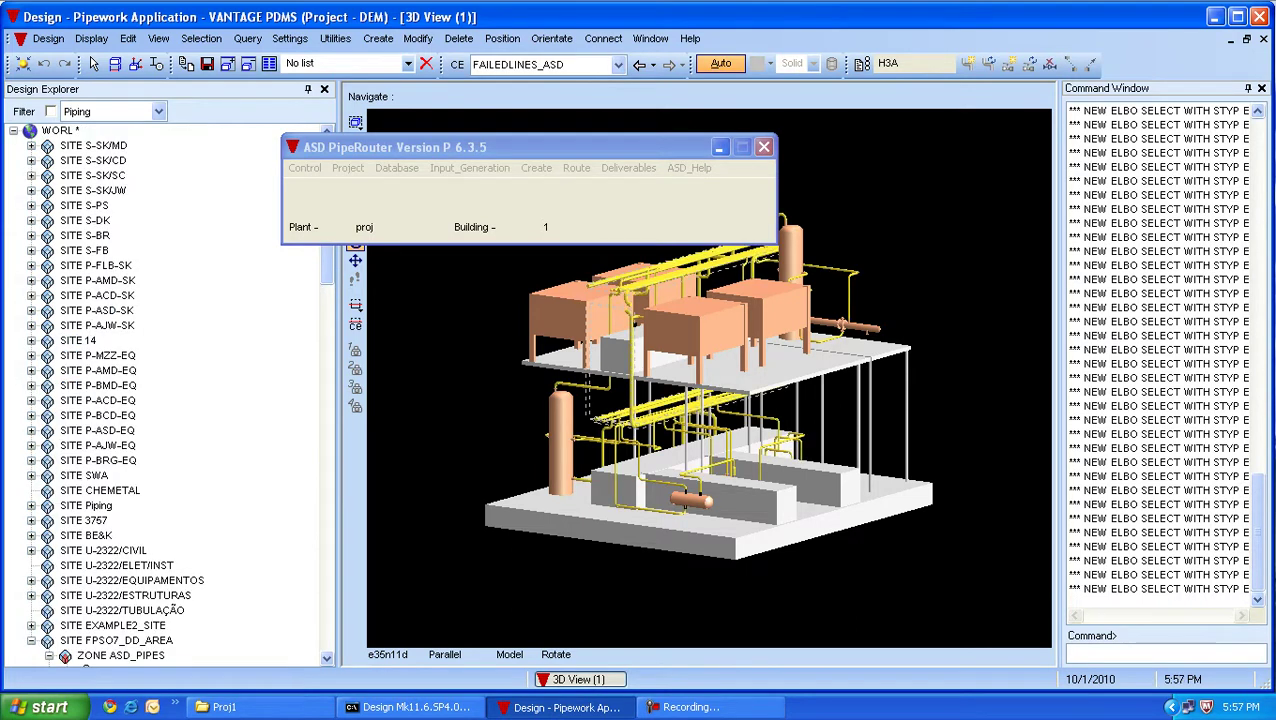
Examine the routed pipes around the equipment and decks from several sides and at closer range.
key(Left)
key(Left)
key(Left)
key(Left)
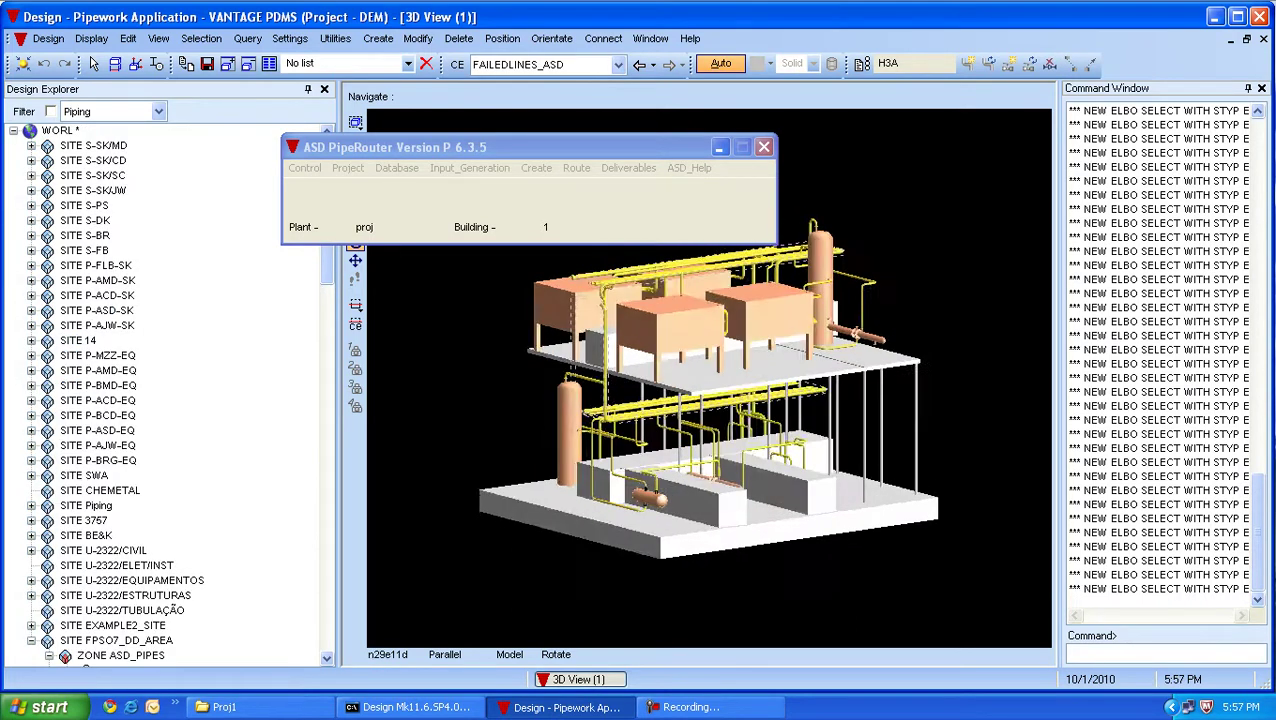
key(Left)
key(Left)
key(Left)
key(Left)
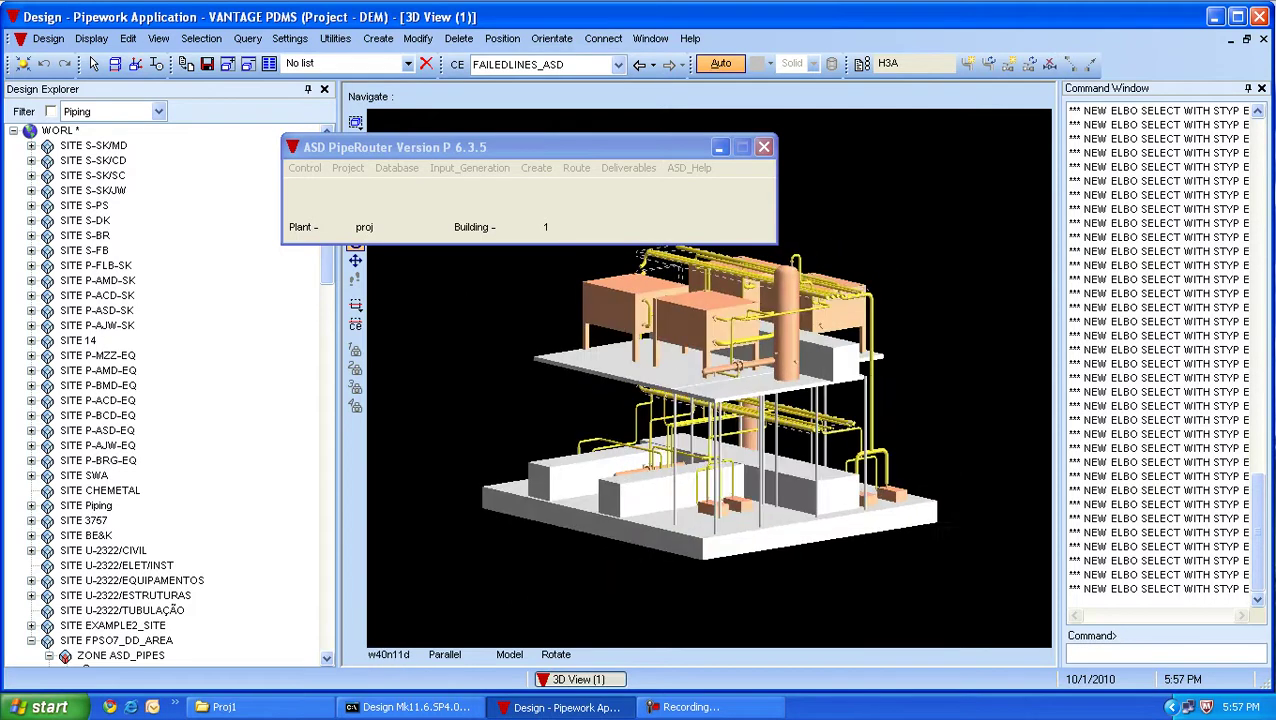
scroll(709, 378, up, 2)
key(Page_Up)
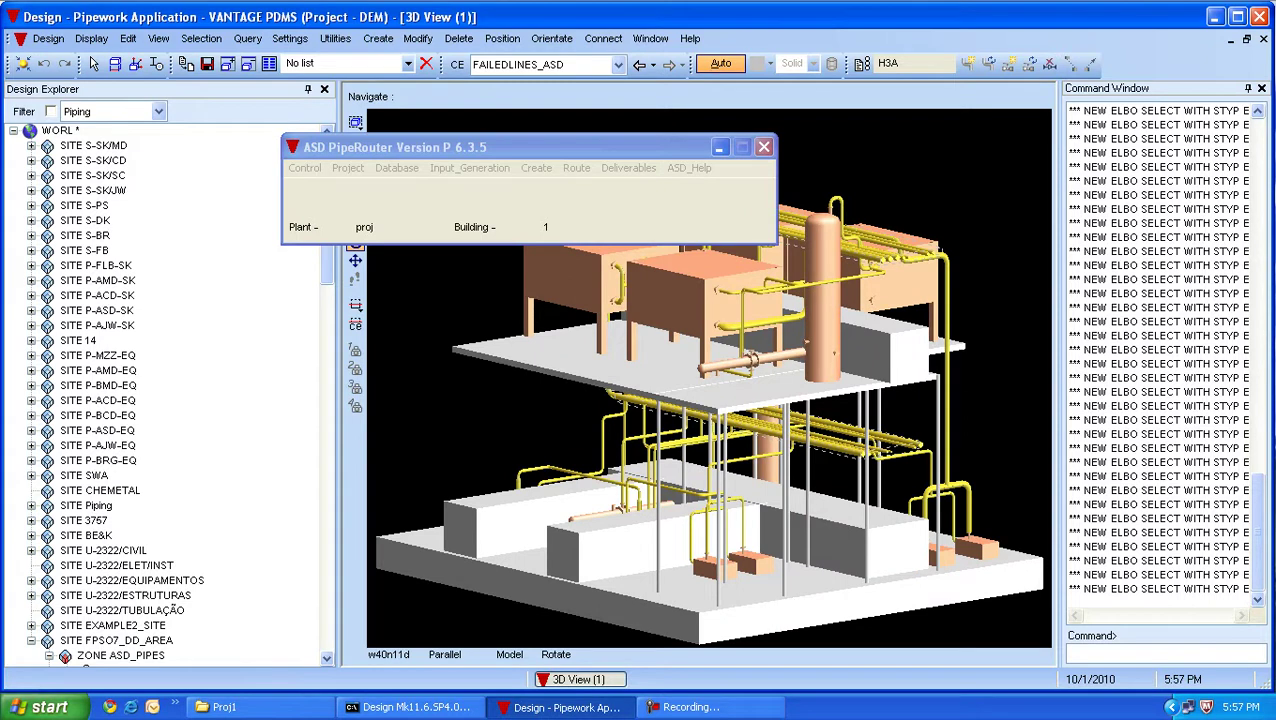
Inspect the pipes under zone ASD_PIPES and the elbows of branch DD-PG-119/B1.
click(49, 655)
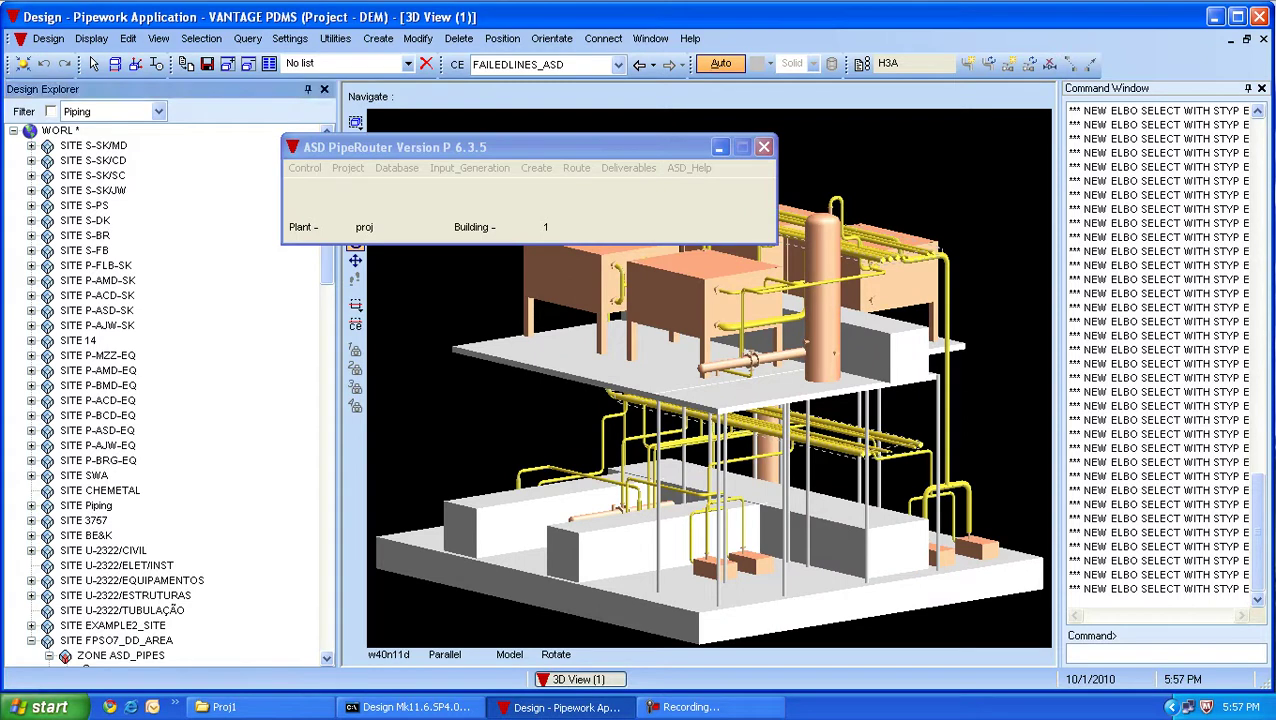
drag(326, 295, 326, 417)
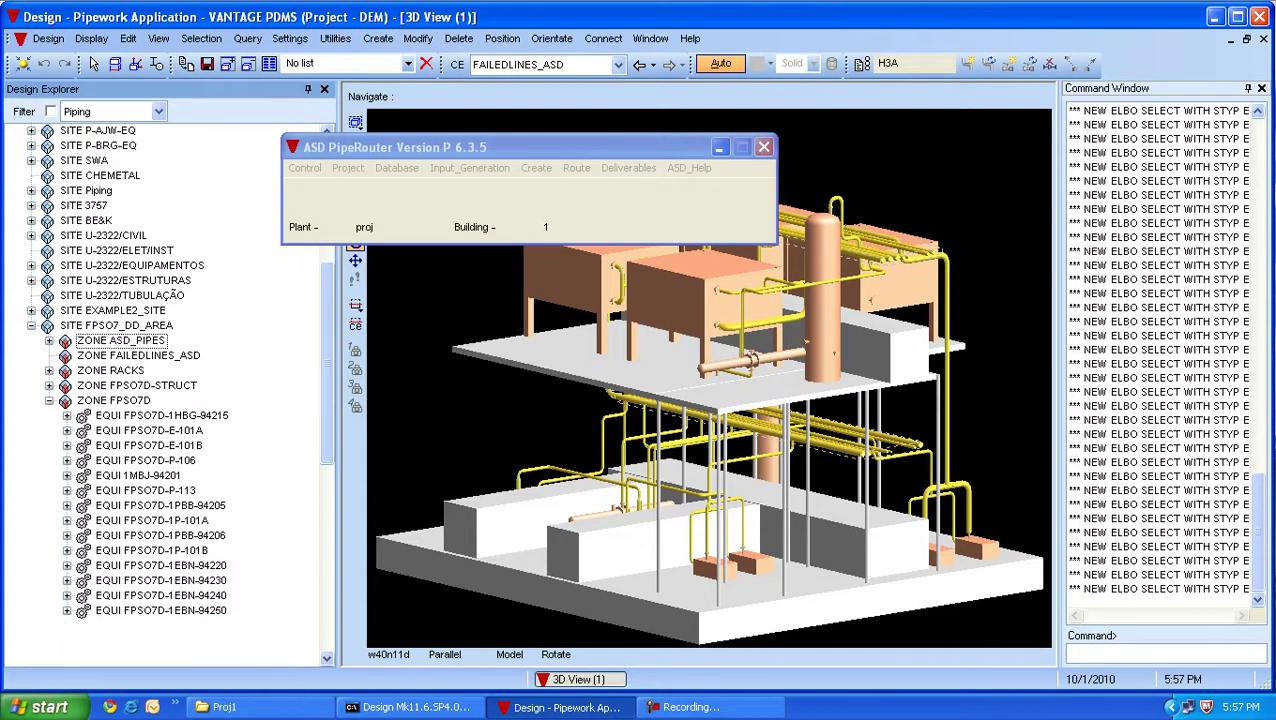
click(49, 340)
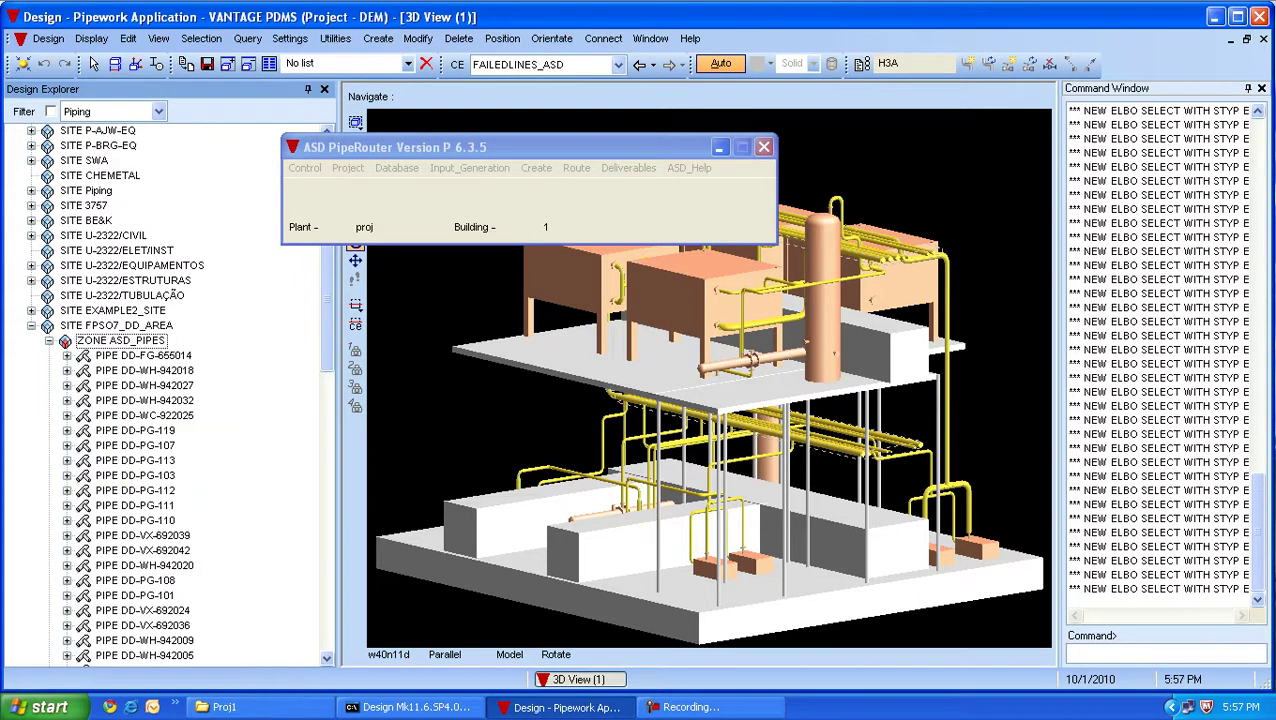
click(67, 430)
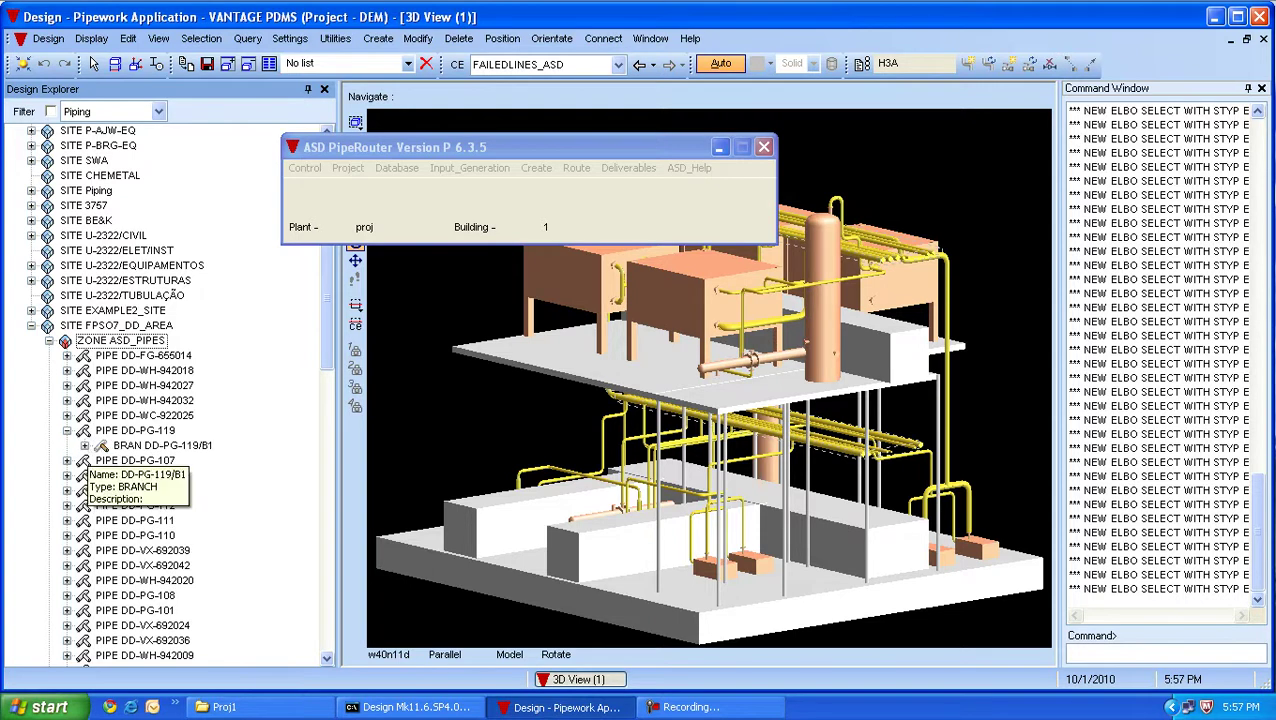
click(85, 445)
click(148, 460)
click(148, 490)
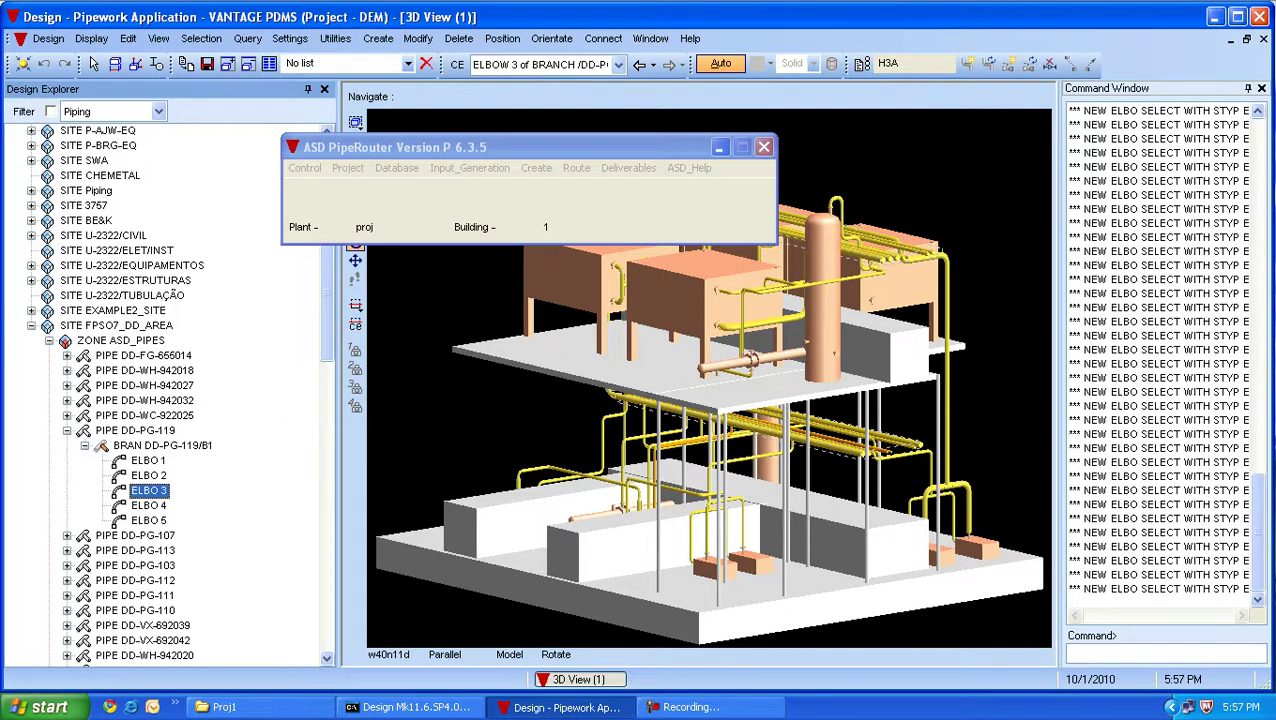
click(148, 505)
click(148, 520)
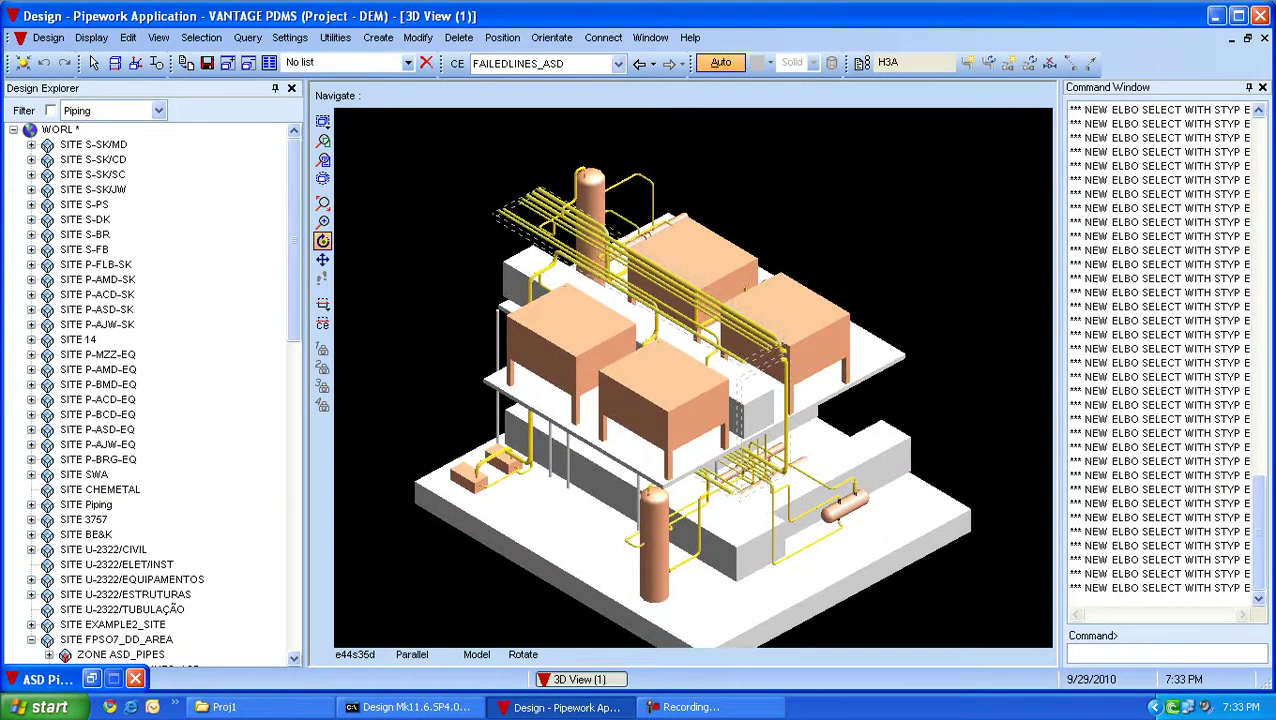
Start a new MTO report for the project proj1 from the ASD PipeRouter deliverables.
click(91, 679)
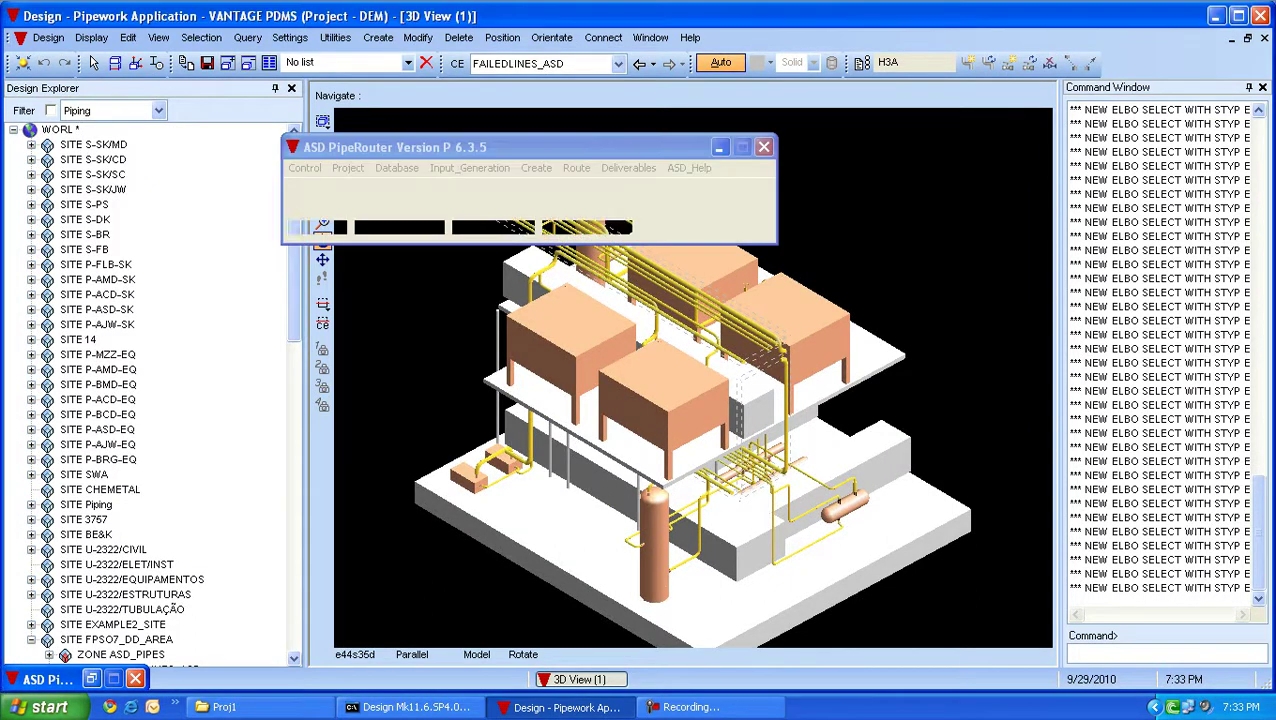
click(628, 167)
mouse_move(662, 219)
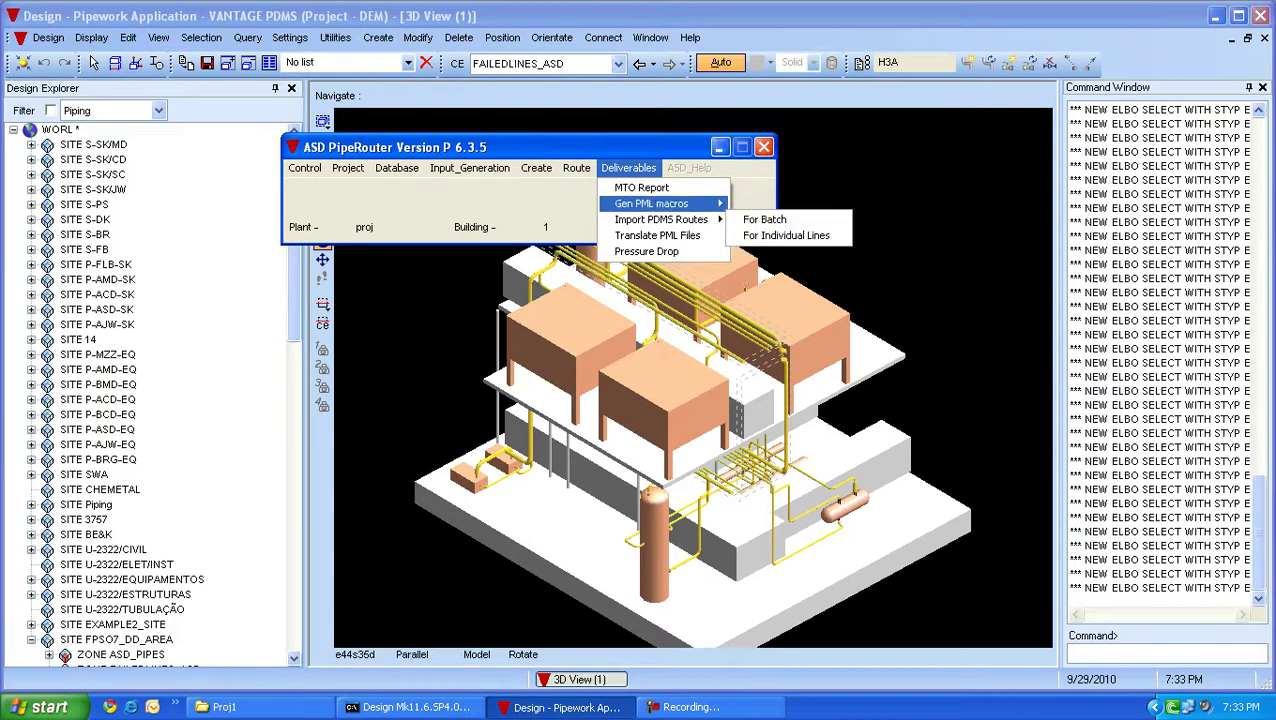
click(641, 187)
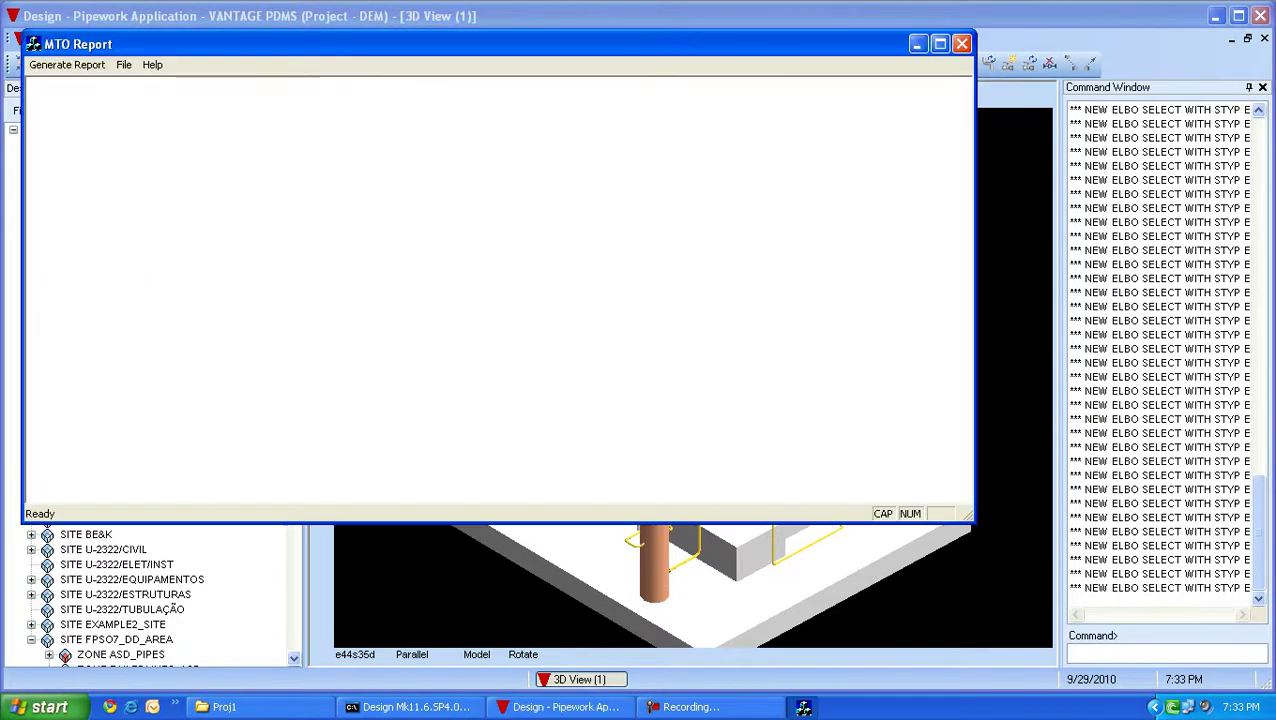
click(67, 64)
click(77, 84)
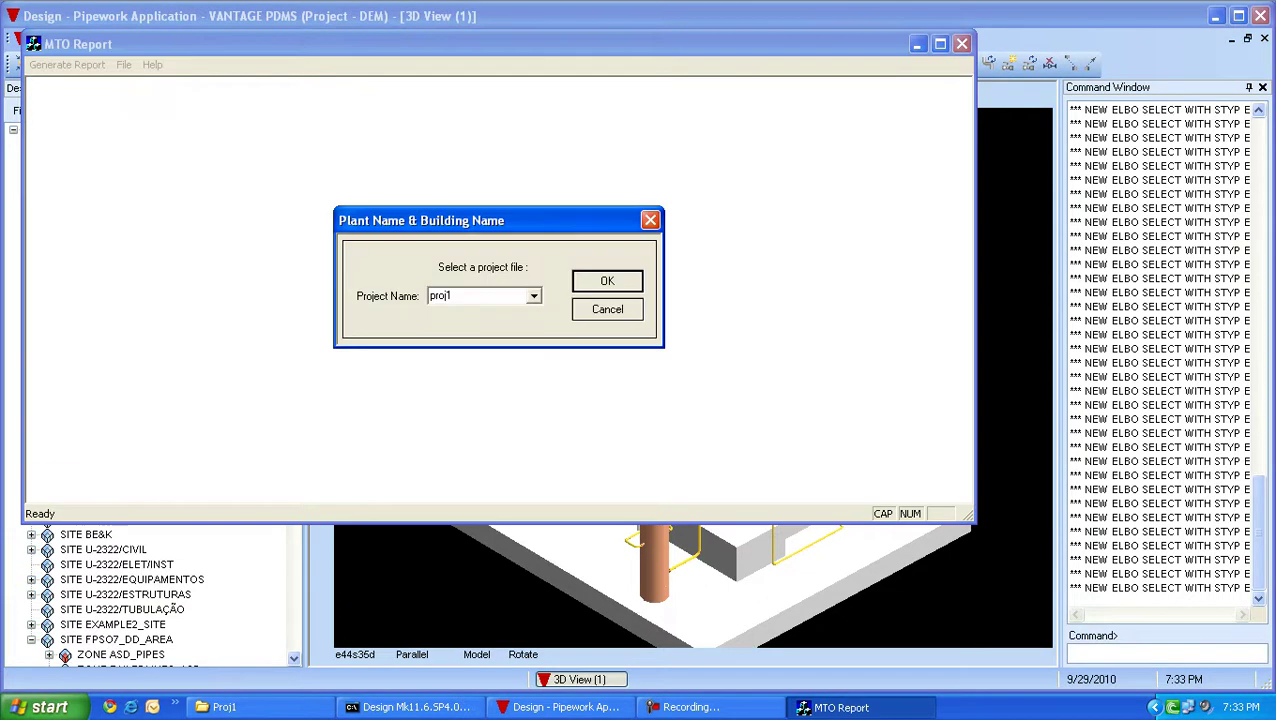
key(Return)
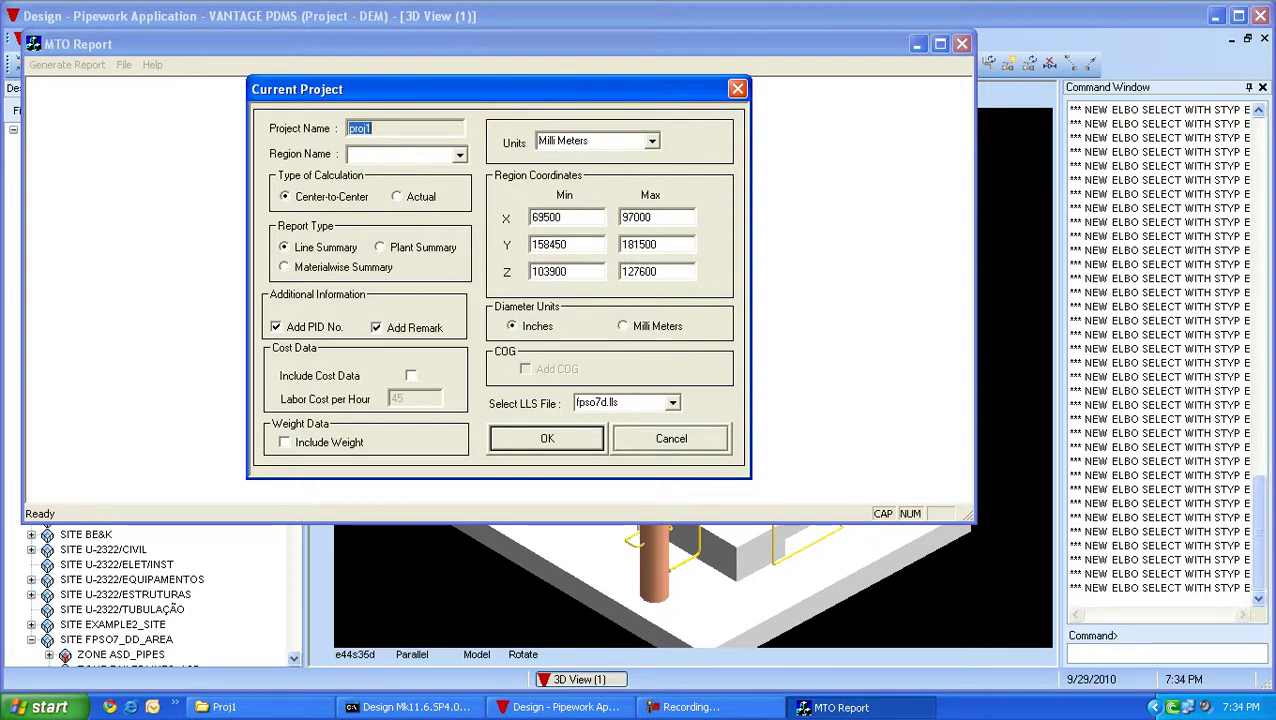
Try out the calculation type, report type, cost data and unit options of the MTO report.
click(397, 196)
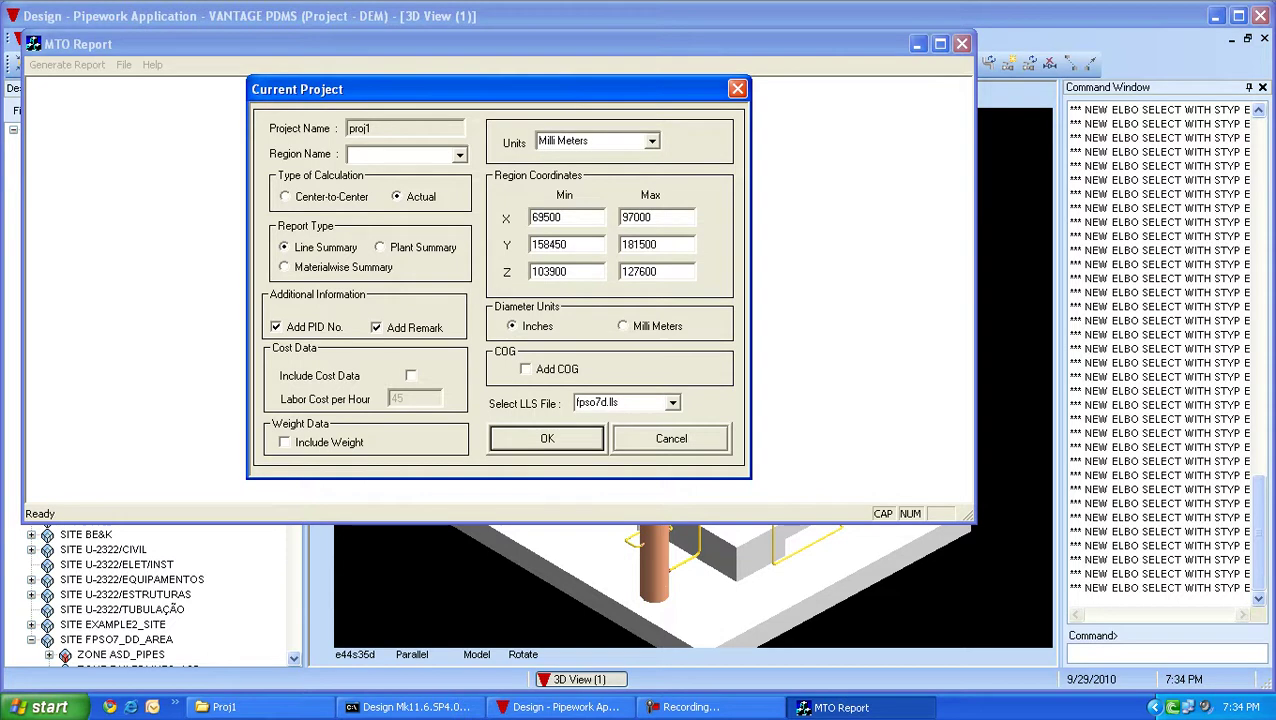
click(285, 196)
click(380, 247)
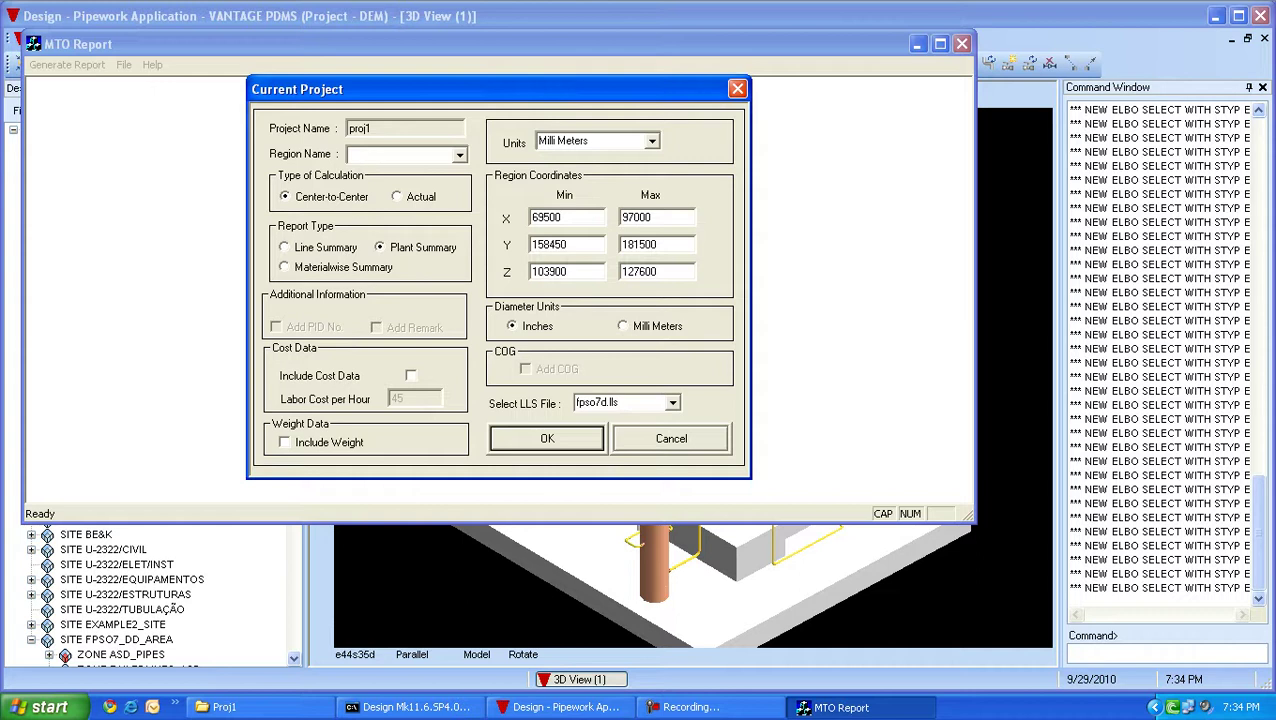
key(Right)
key(Right)
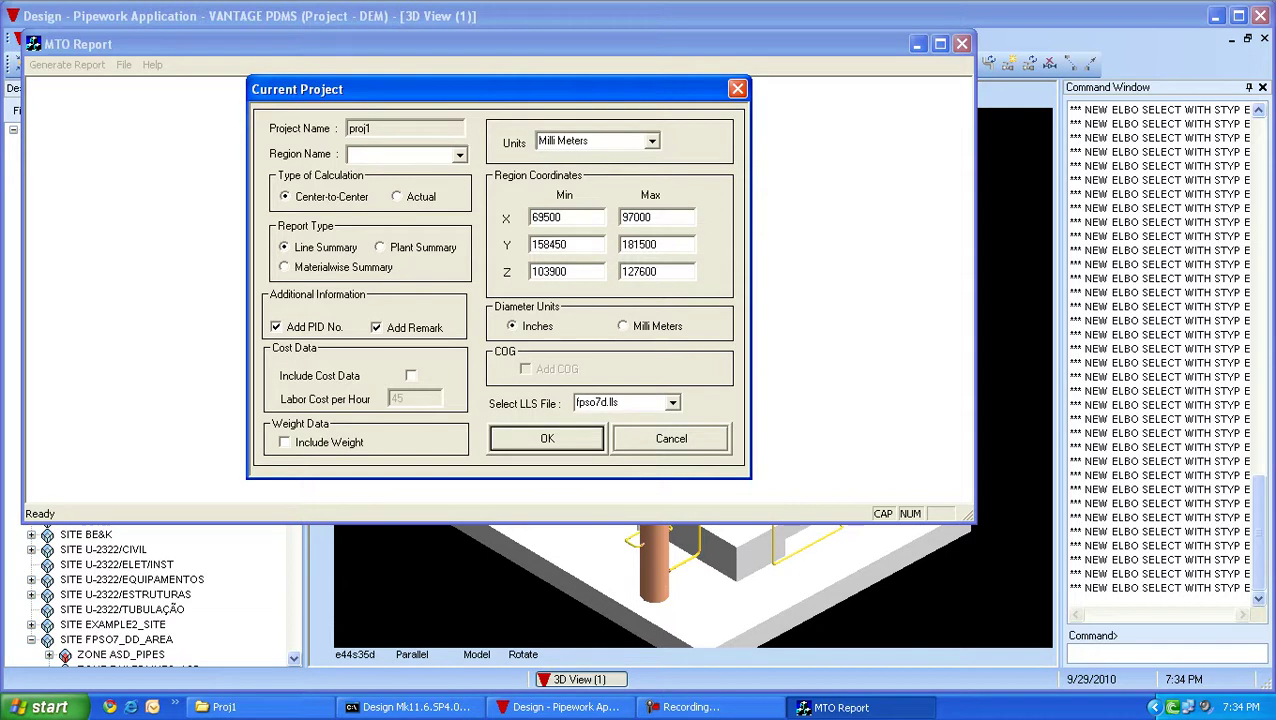
click(410, 375)
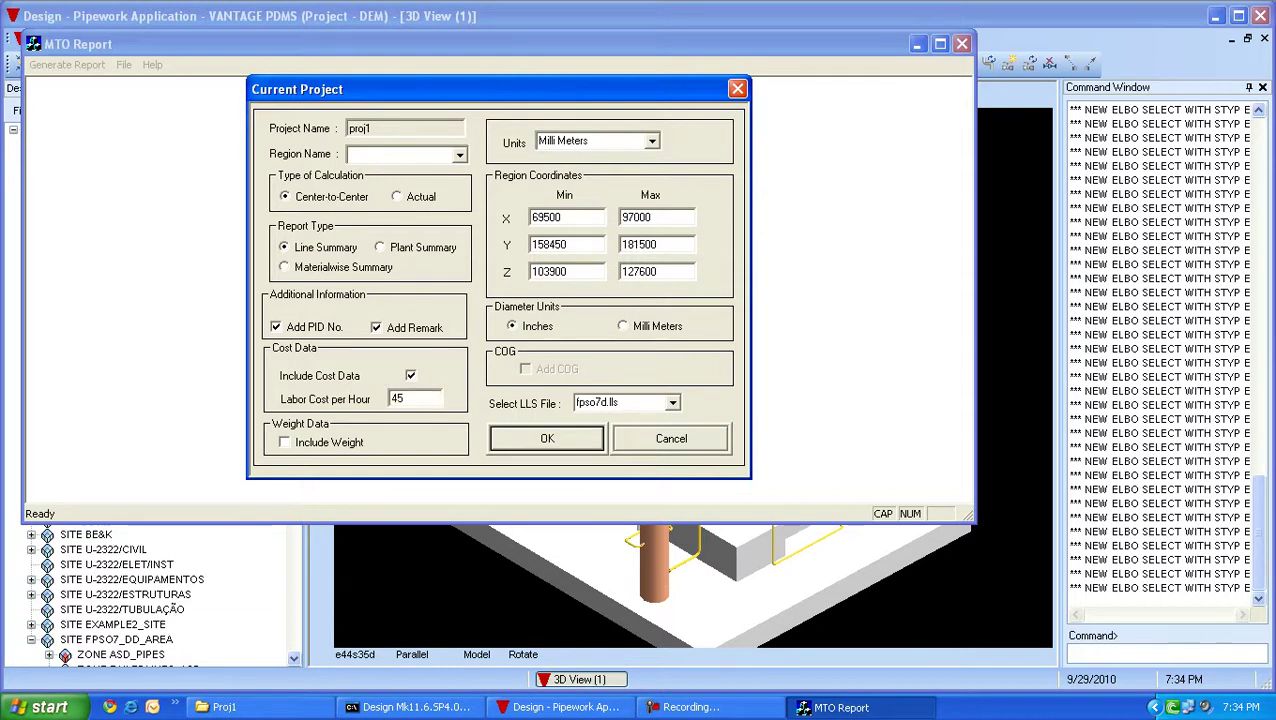
click(410, 375)
click(563, 141)
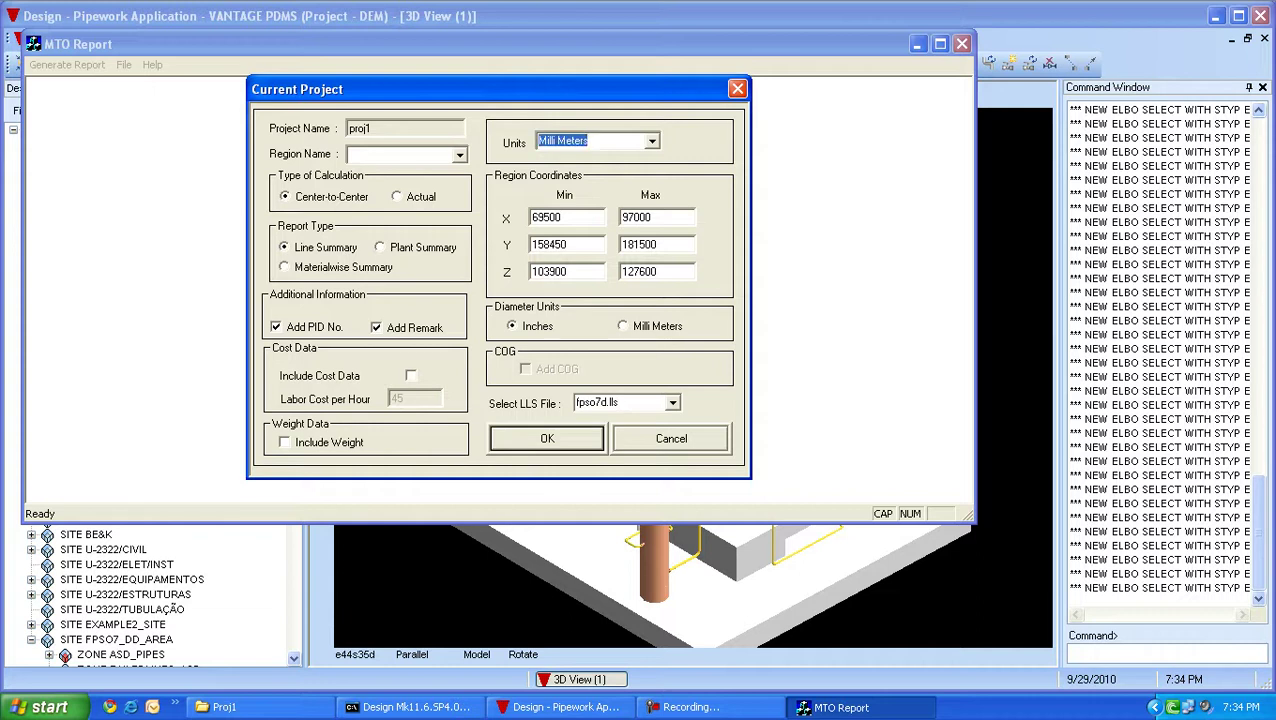
click(651, 141)
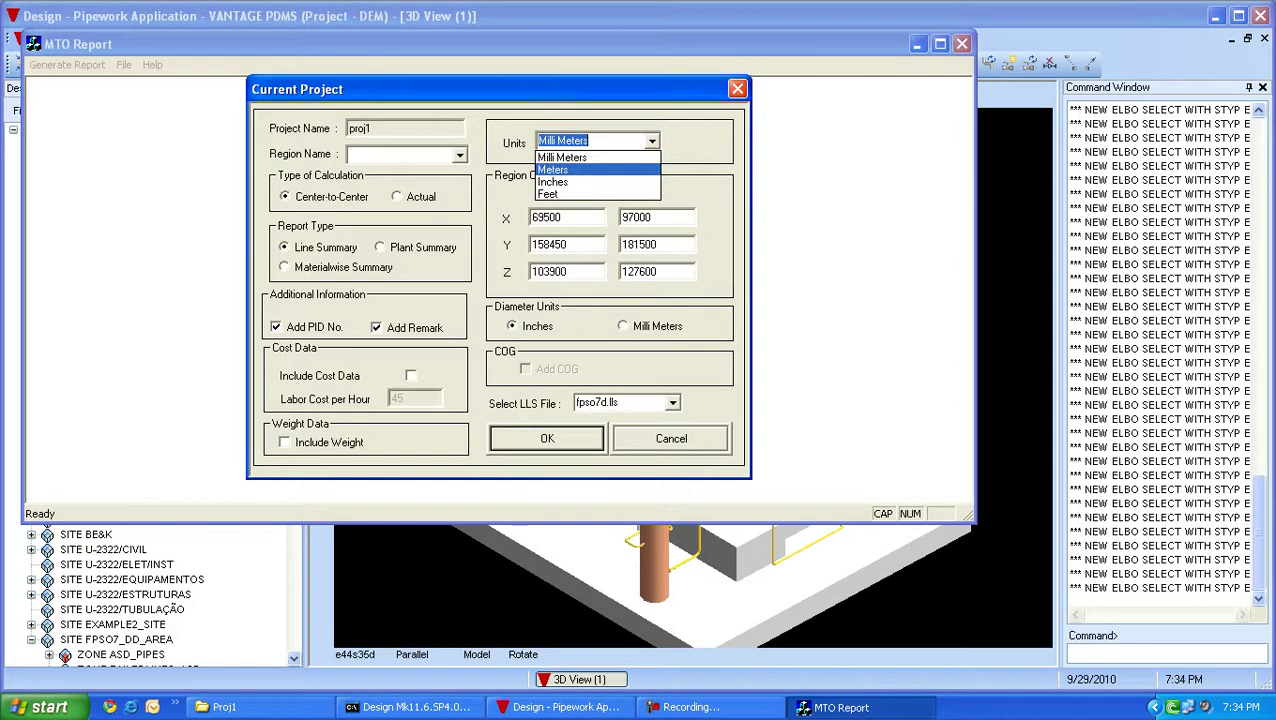
click(562, 157)
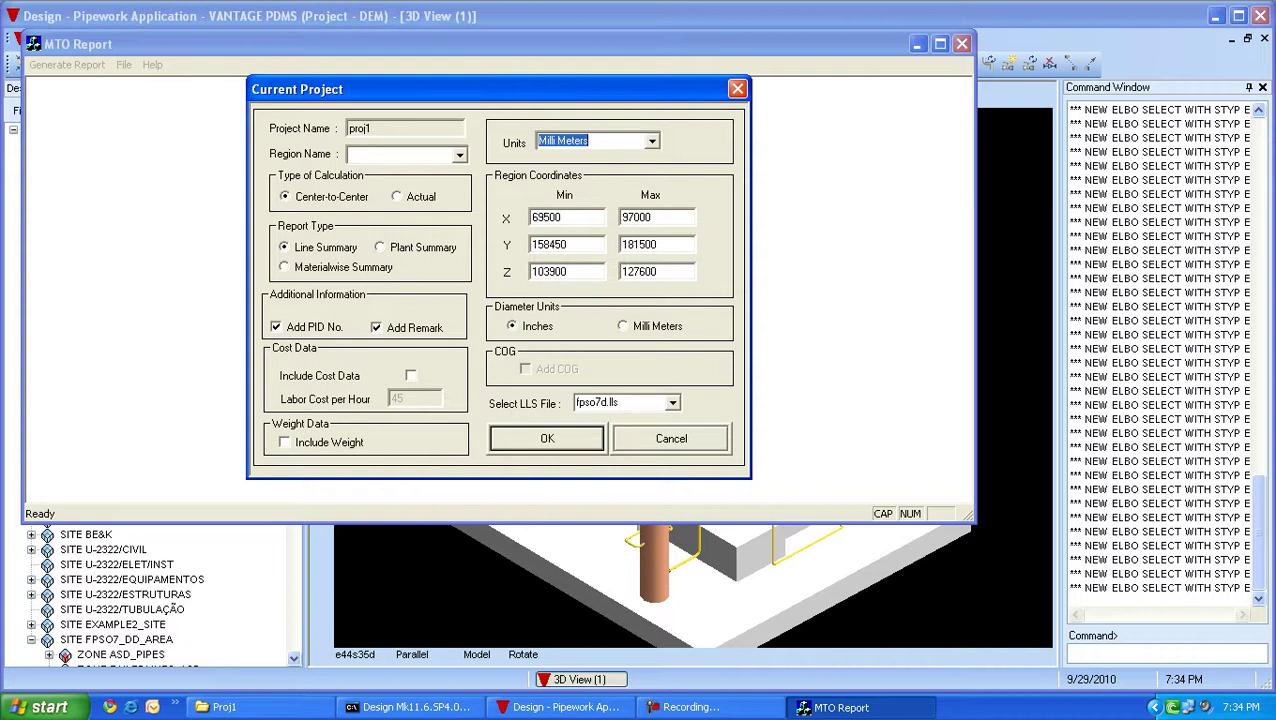
Generate the line summary MTO report and save it to PROJ1.txt with the Excel copy included.
key(Return)
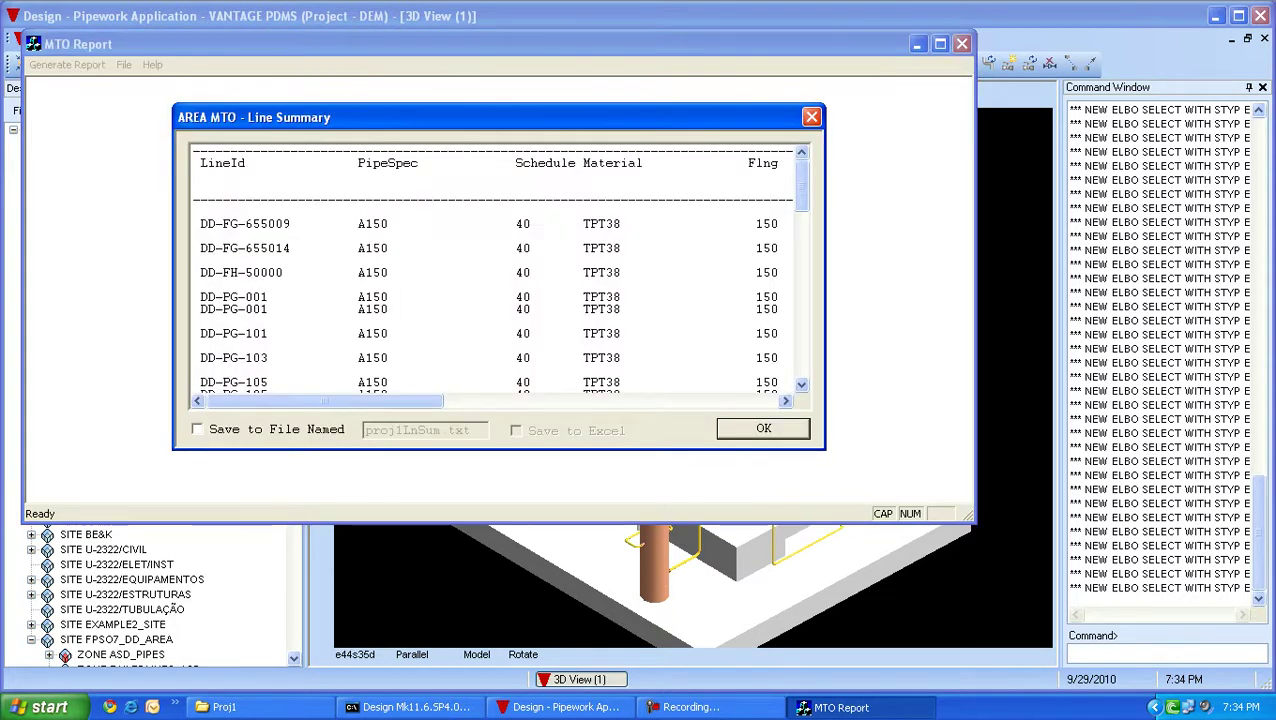
key(space)
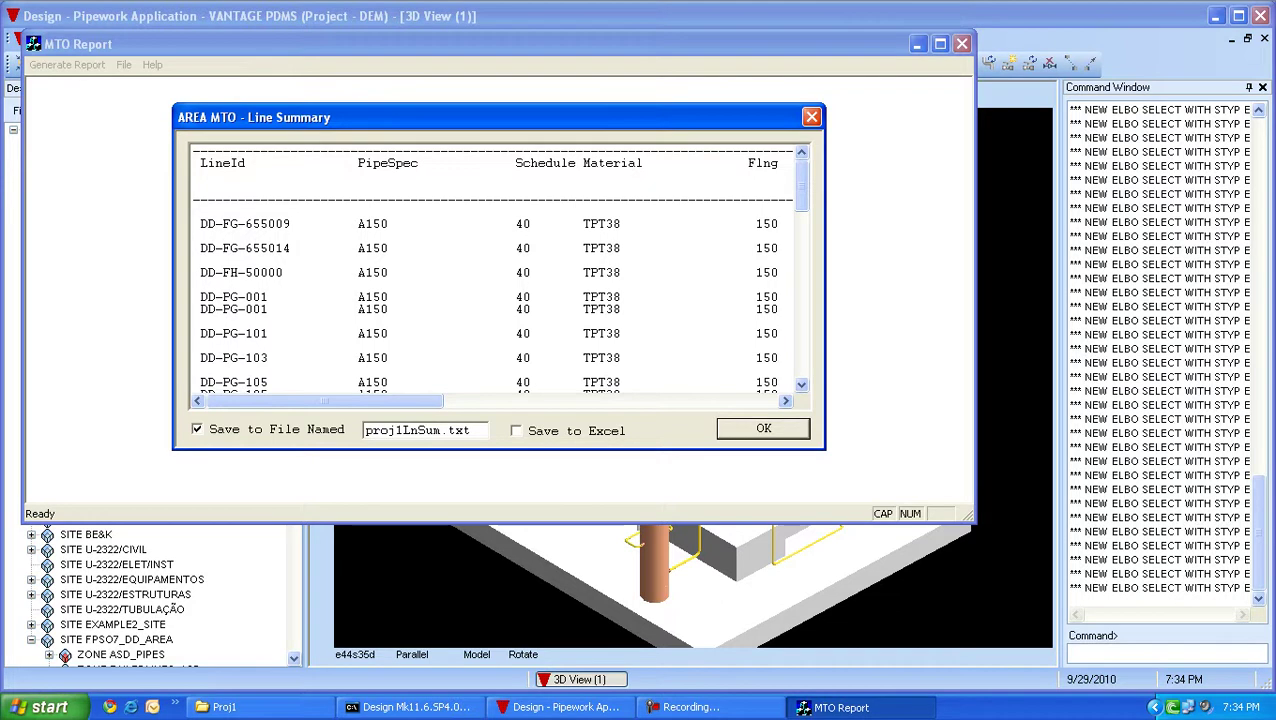
key(space)
drag(441, 430, 364, 430)
text(pROJ)
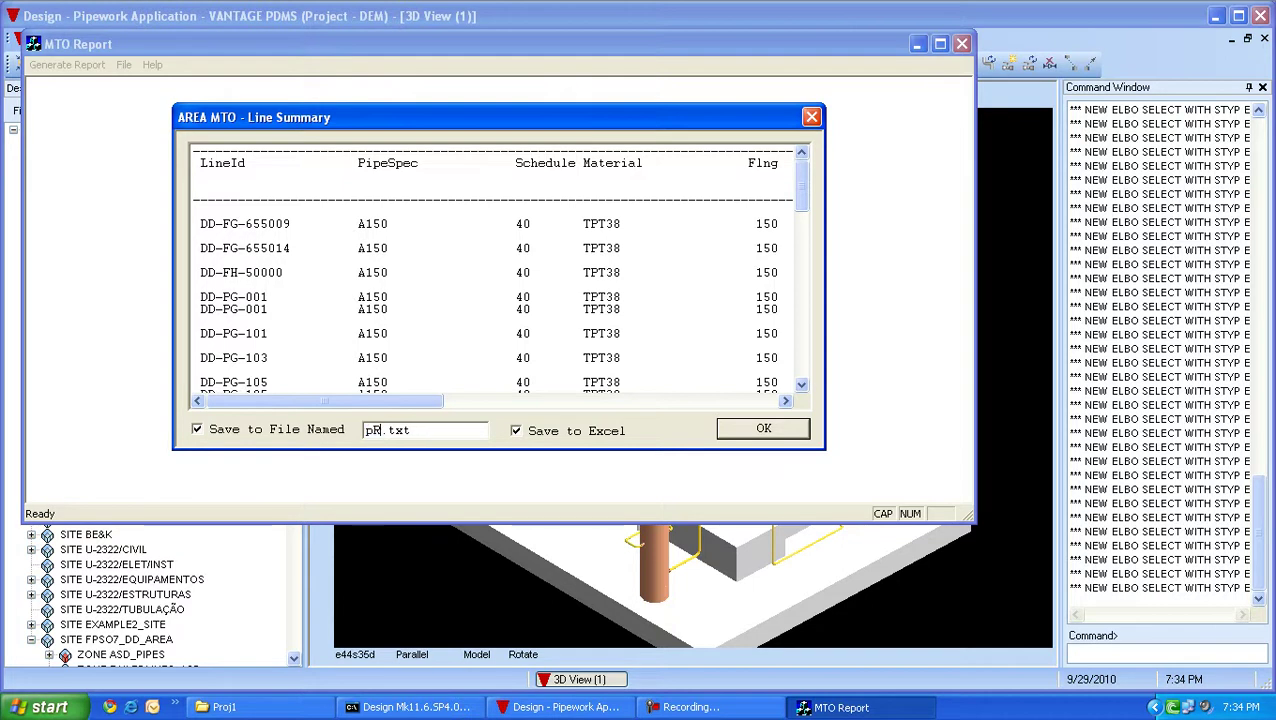
key(BackSpace)
key(BackSpace)
key(BackSpace)
key(BackSpace)
text(PROJ1)
key(Return)
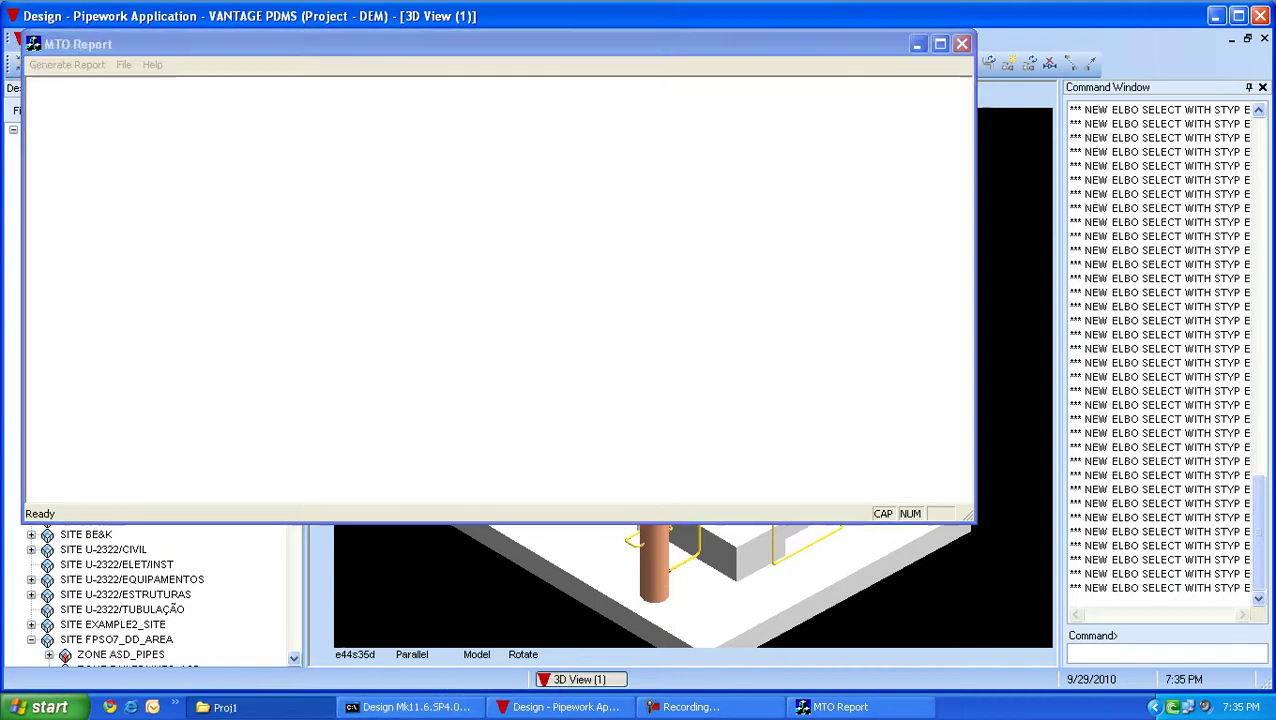
Switch to the Proj1 folder and open the PROJ1.xls report in Excel.
click(322, 707)
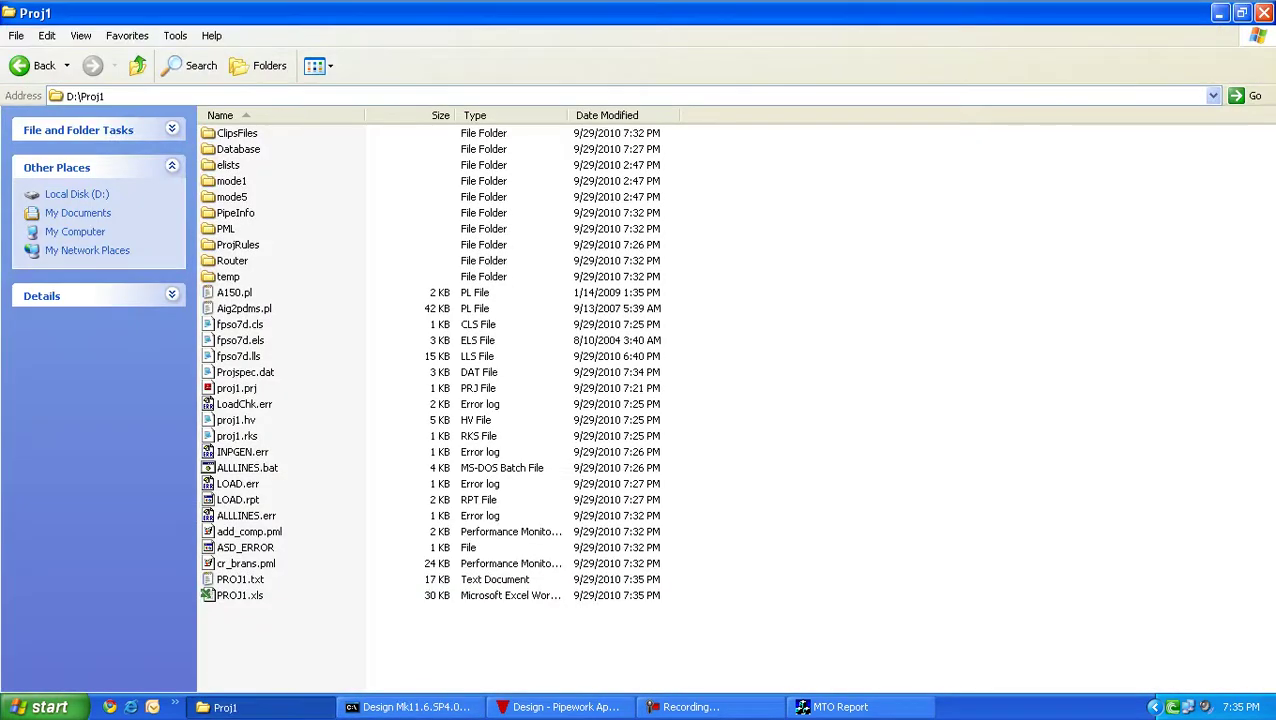
click(206, 594)
double_click(206, 594)
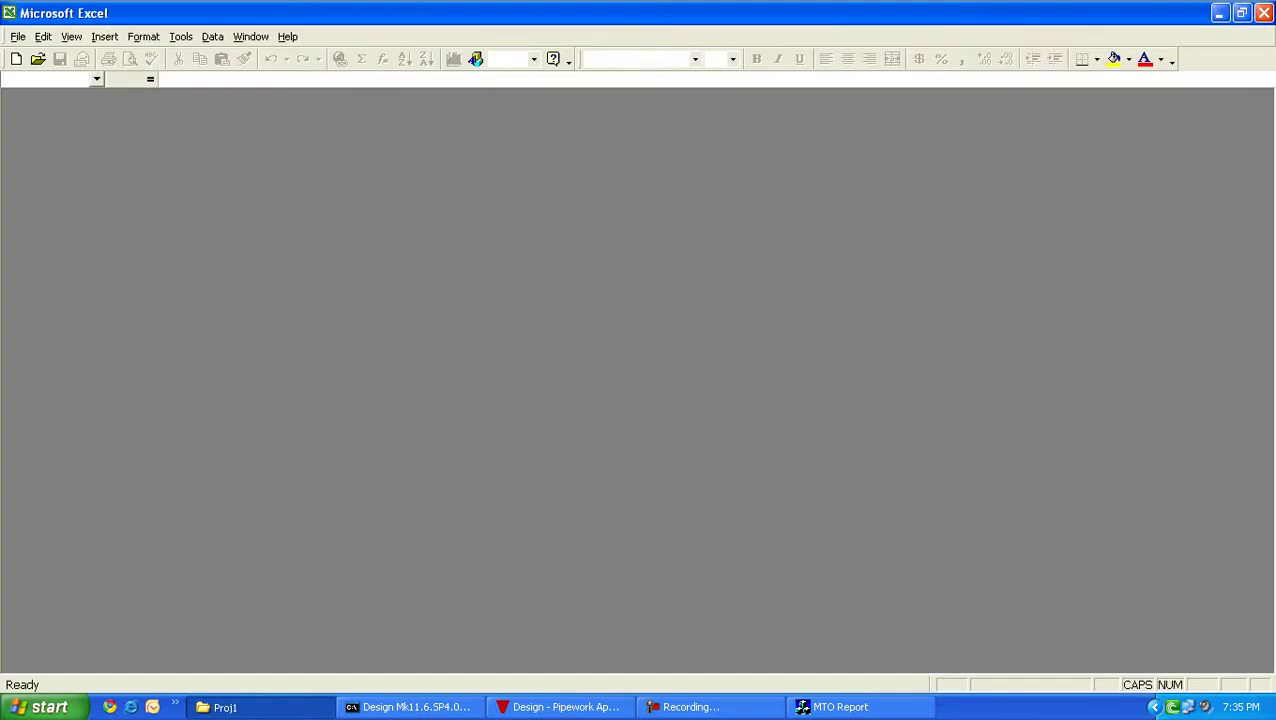
Examine the bends, branches, reducers and valves columns of the MTO Report sheet in PROJ1.xls.
scroll(640, 380, up, 20)
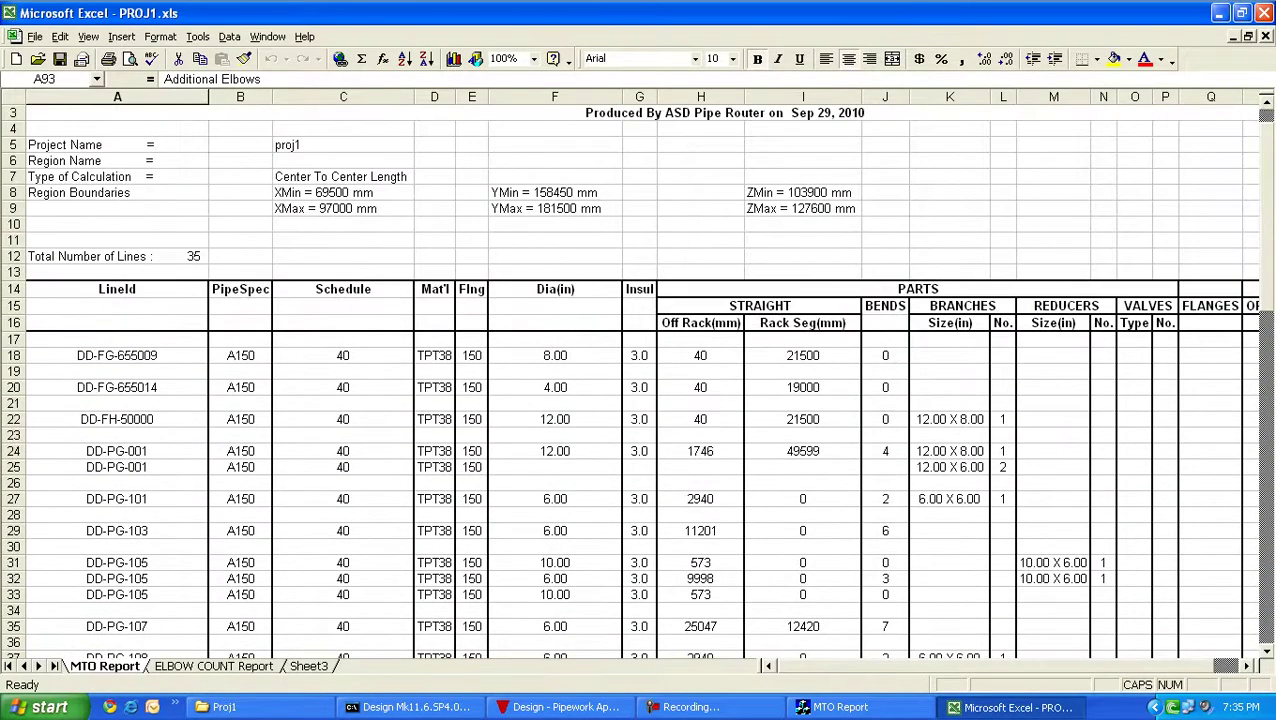
click(905, 327)
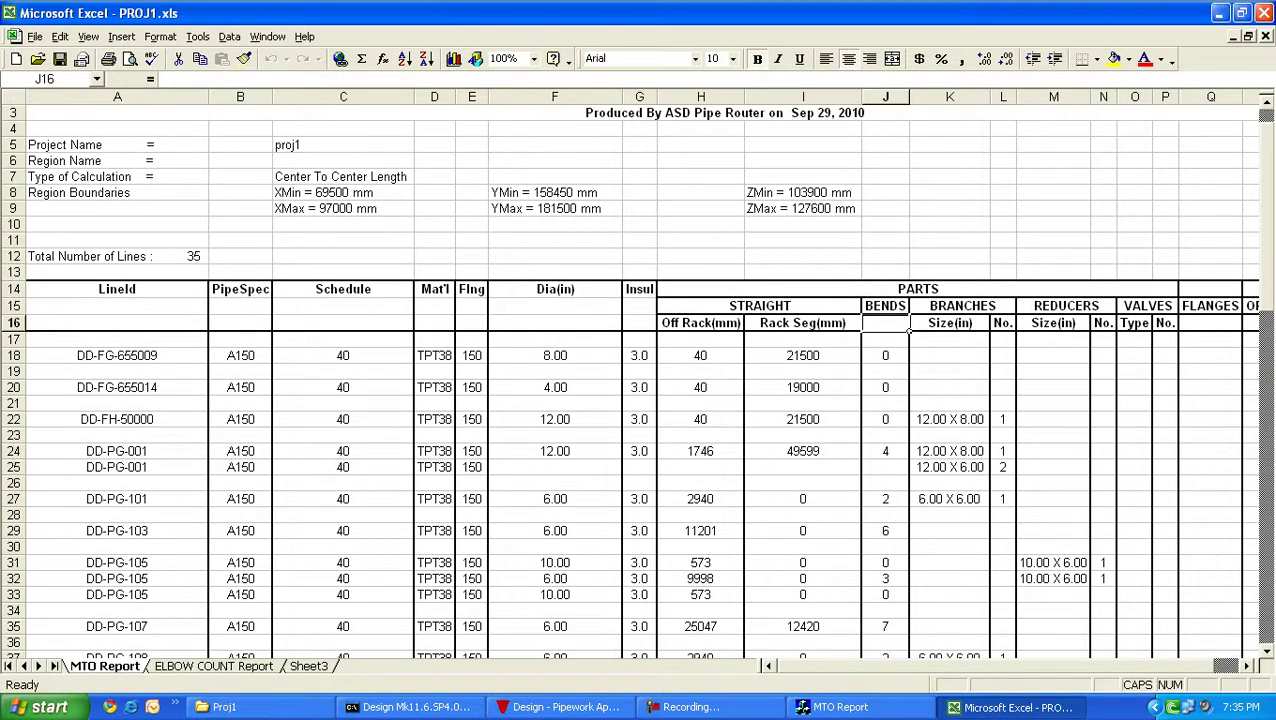
click(987, 330)
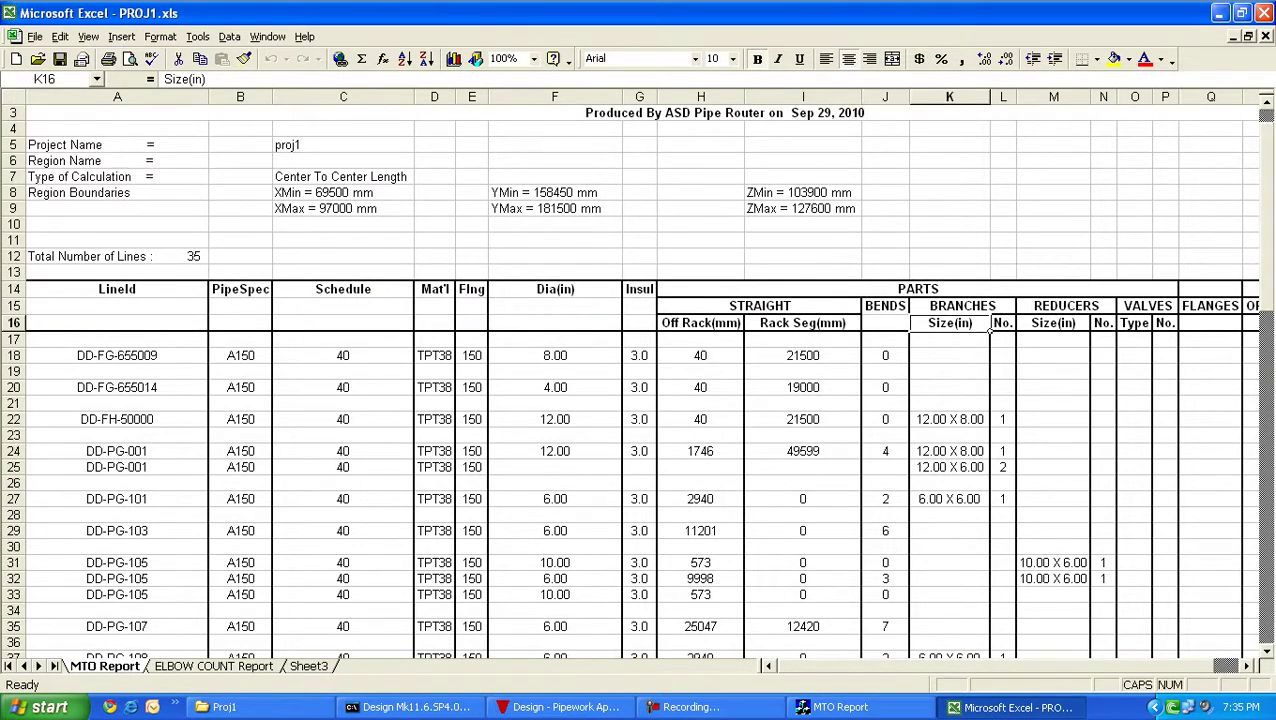
drag(995, 665, 1022, 665)
click(994, 313)
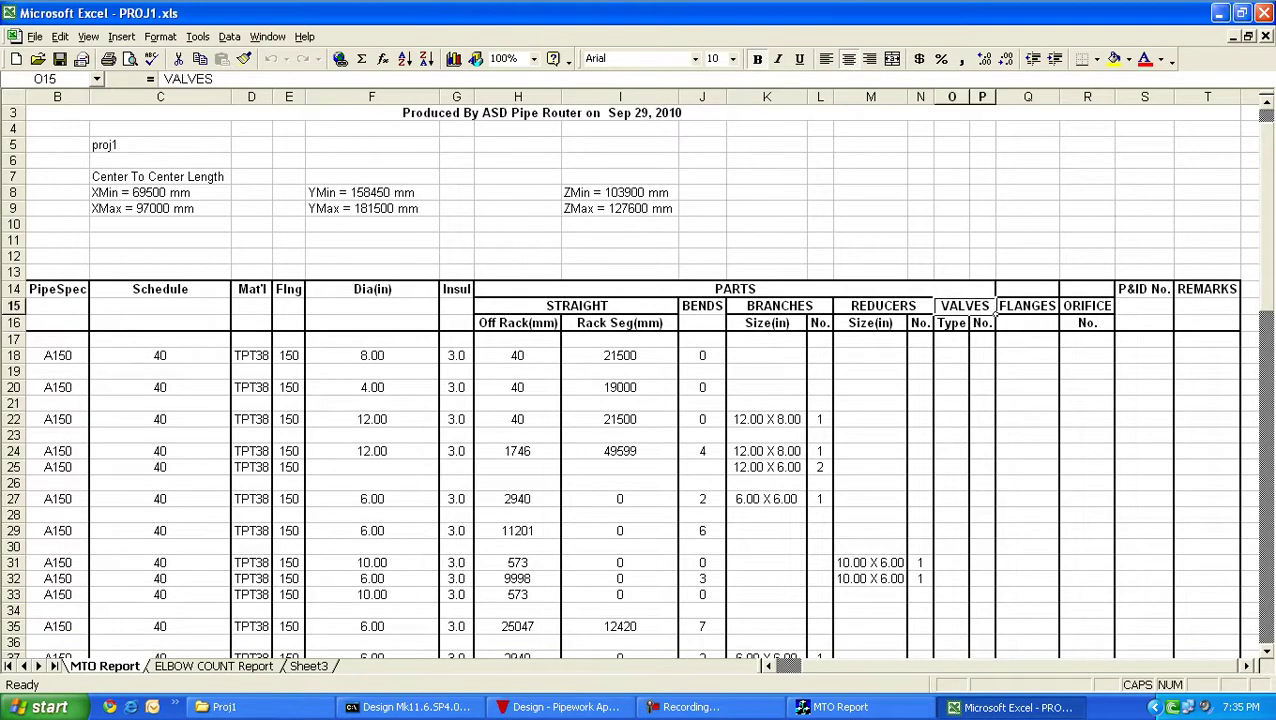
click(931, 314)
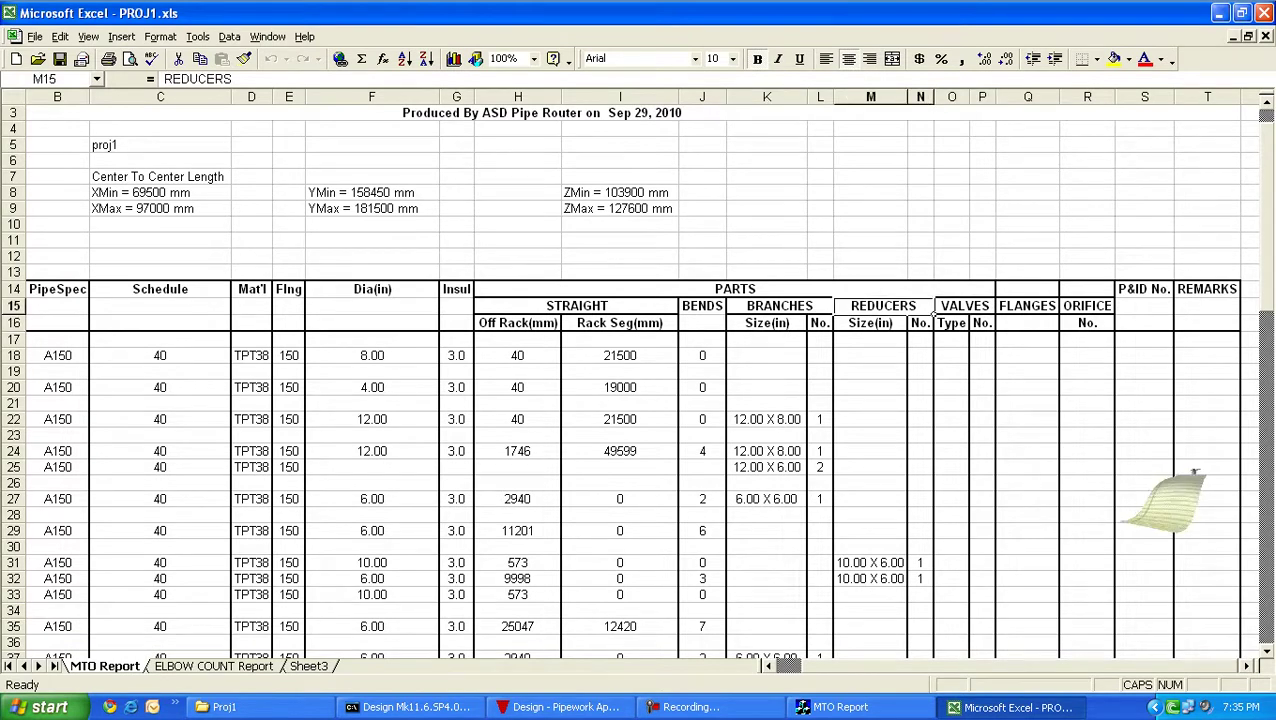
drag(789, 665, 1225, 665)
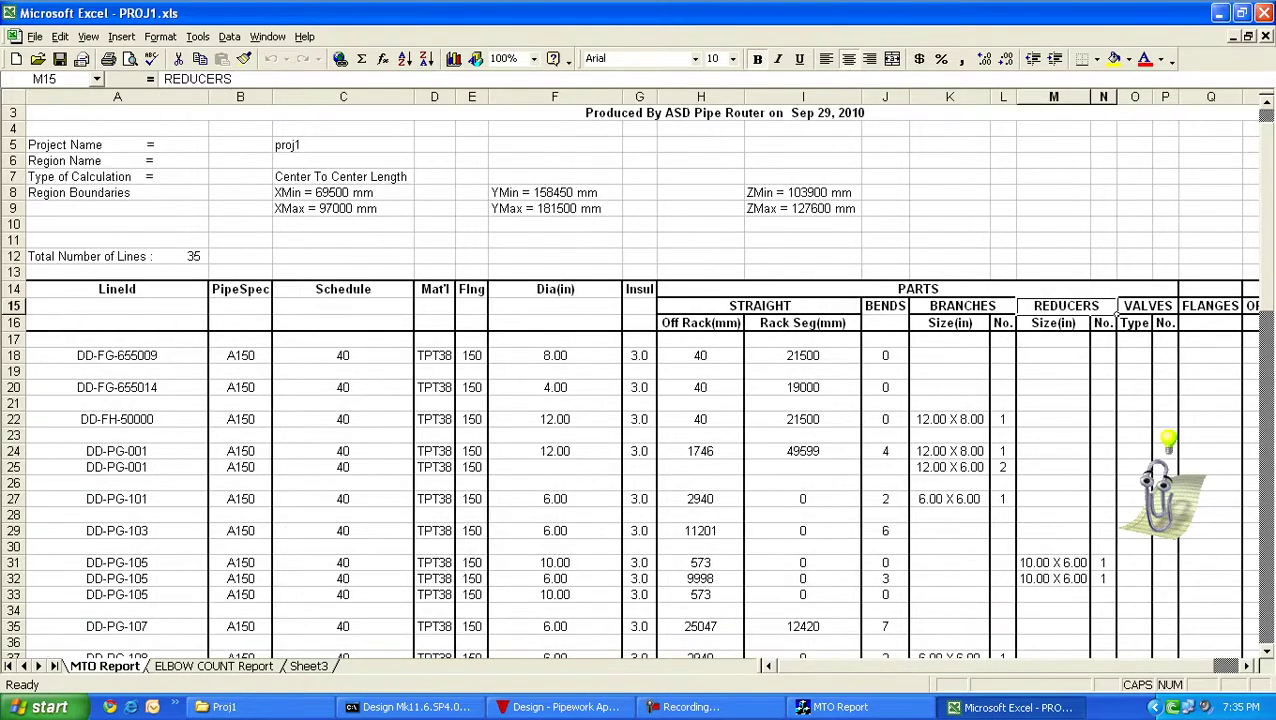
Review the off-rack and rack segment straight lengths down the line list of the MTO report, and close Excel.
scroll(628, 380, down, 2)
scroll(628, 380, up, 2)
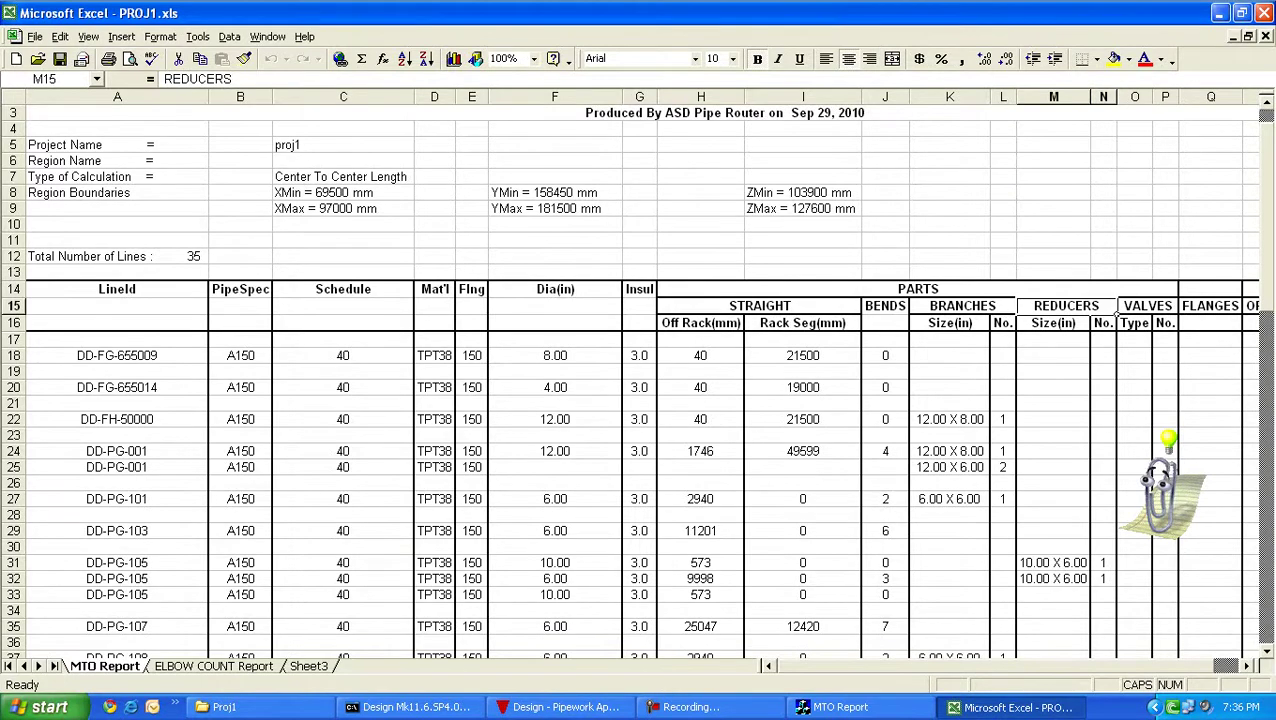
click(802, 322)
click(700, 322)
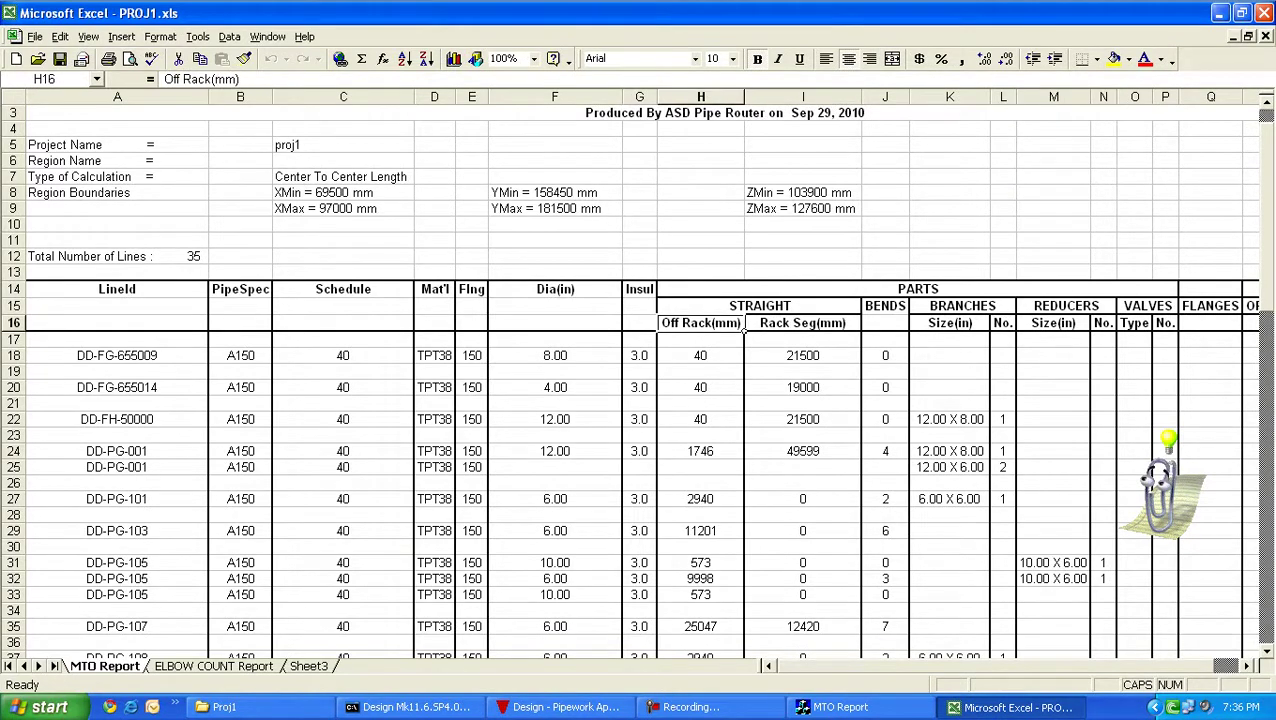
scroll(636, 380, down, 1)
scroll(743, 281, down, 9)
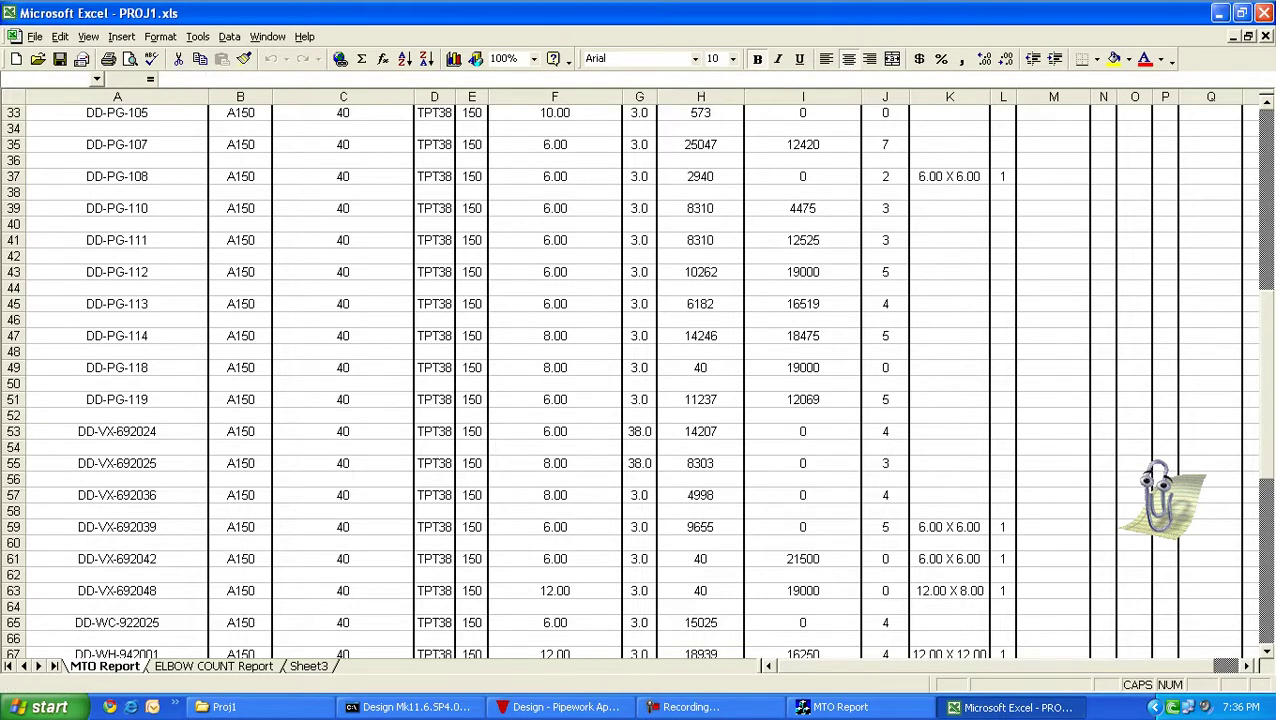
click(1265, 13)
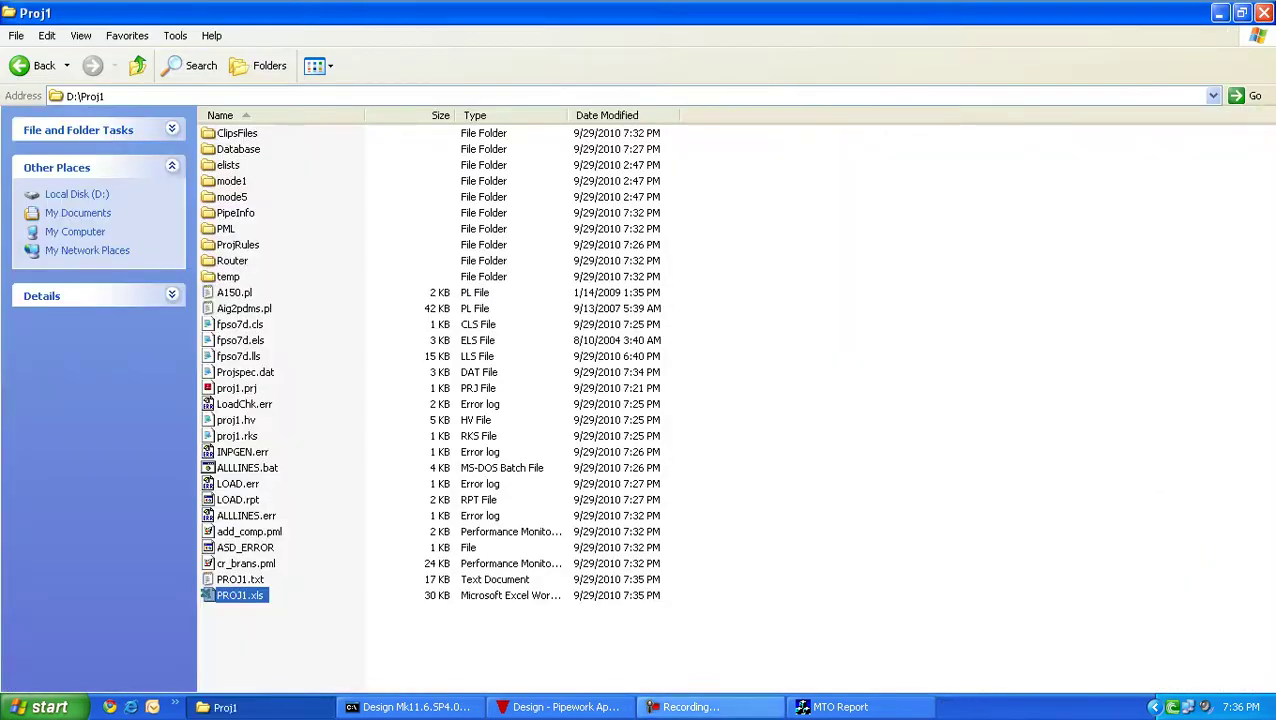
click(708, 707)
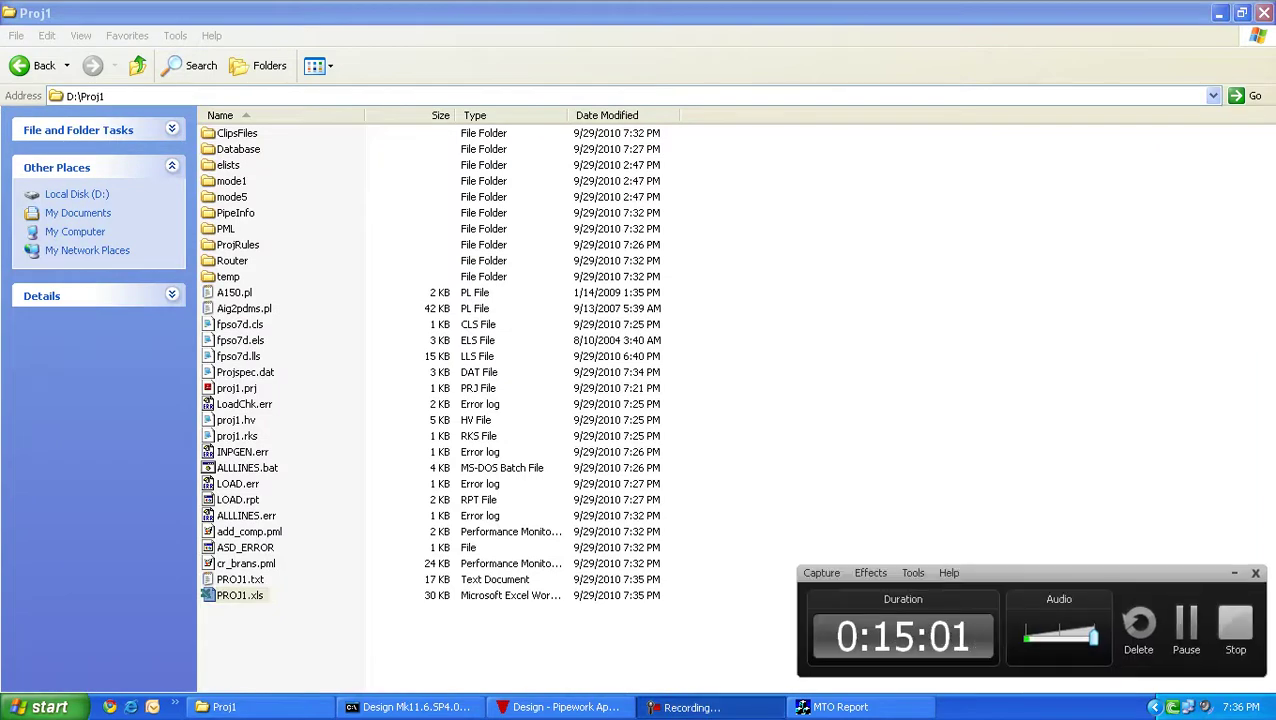